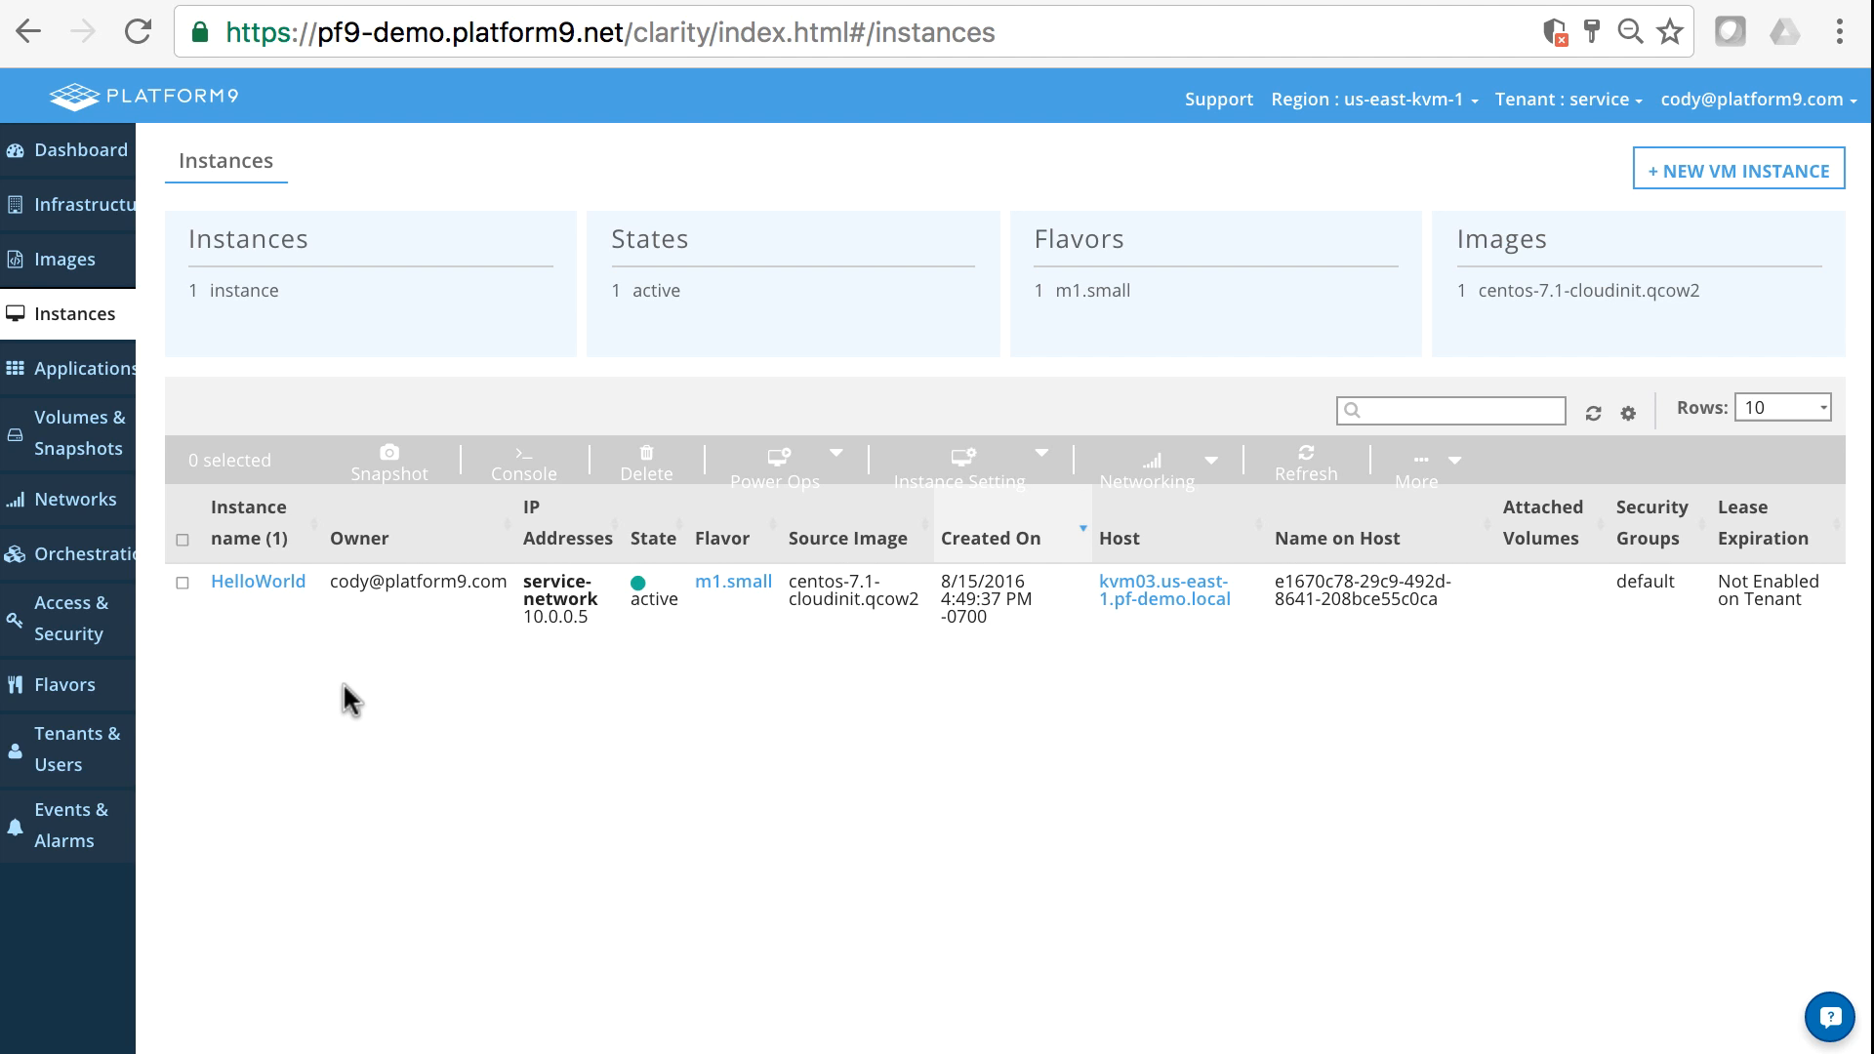
- Start a new network security group and name it Allow_SSH_ICMP
left_click(78, 506)
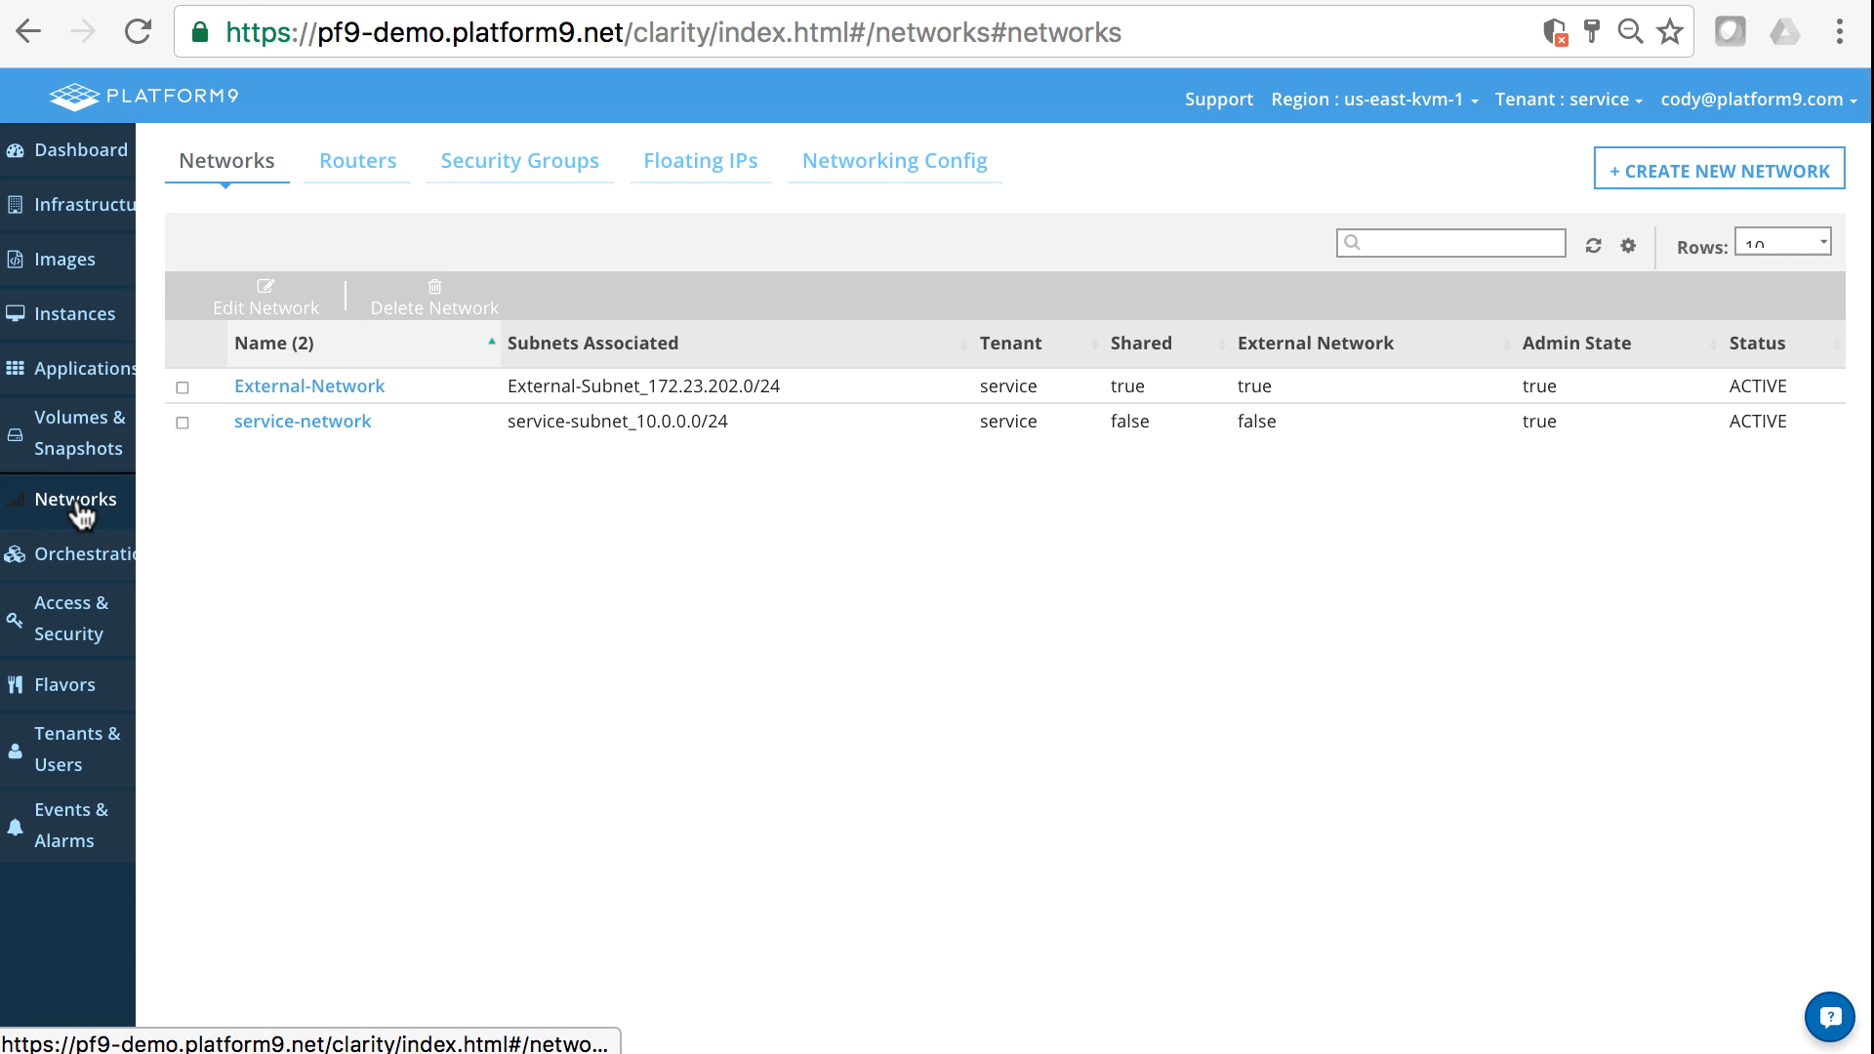
left_click(500, 162)
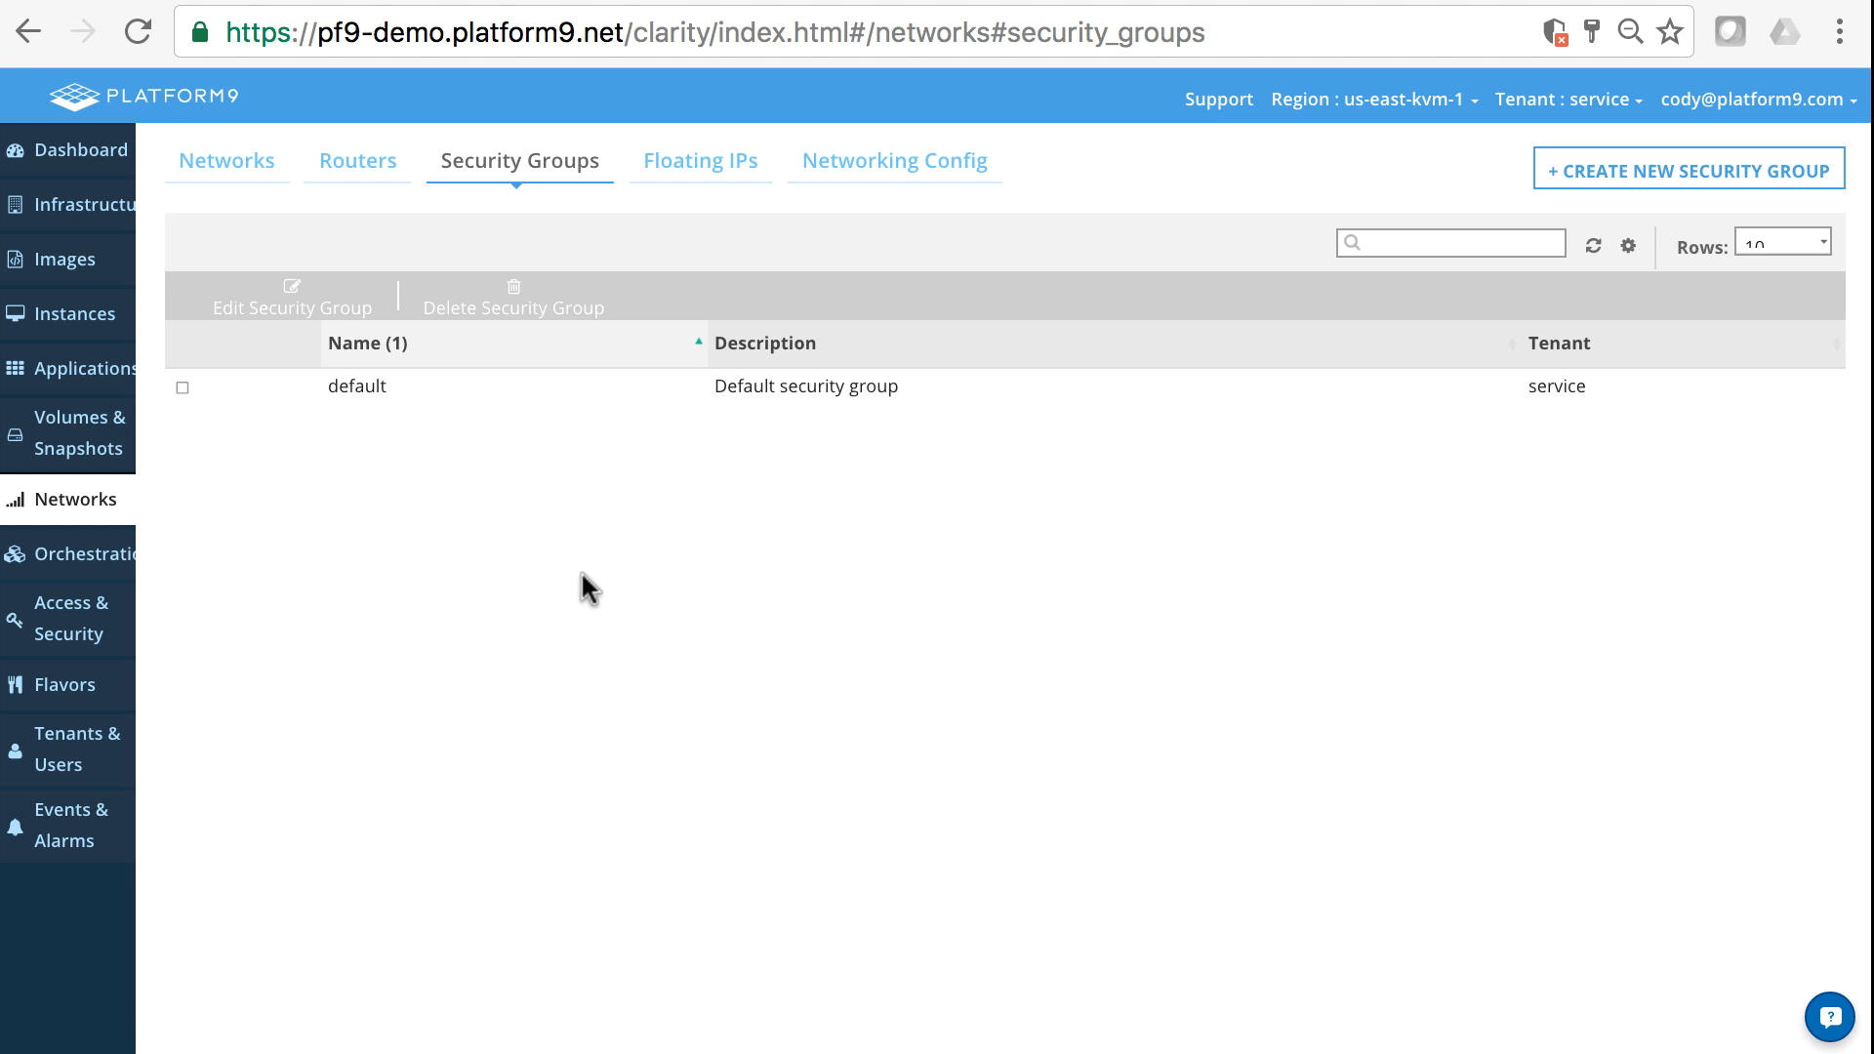
left_click(1684, 174)
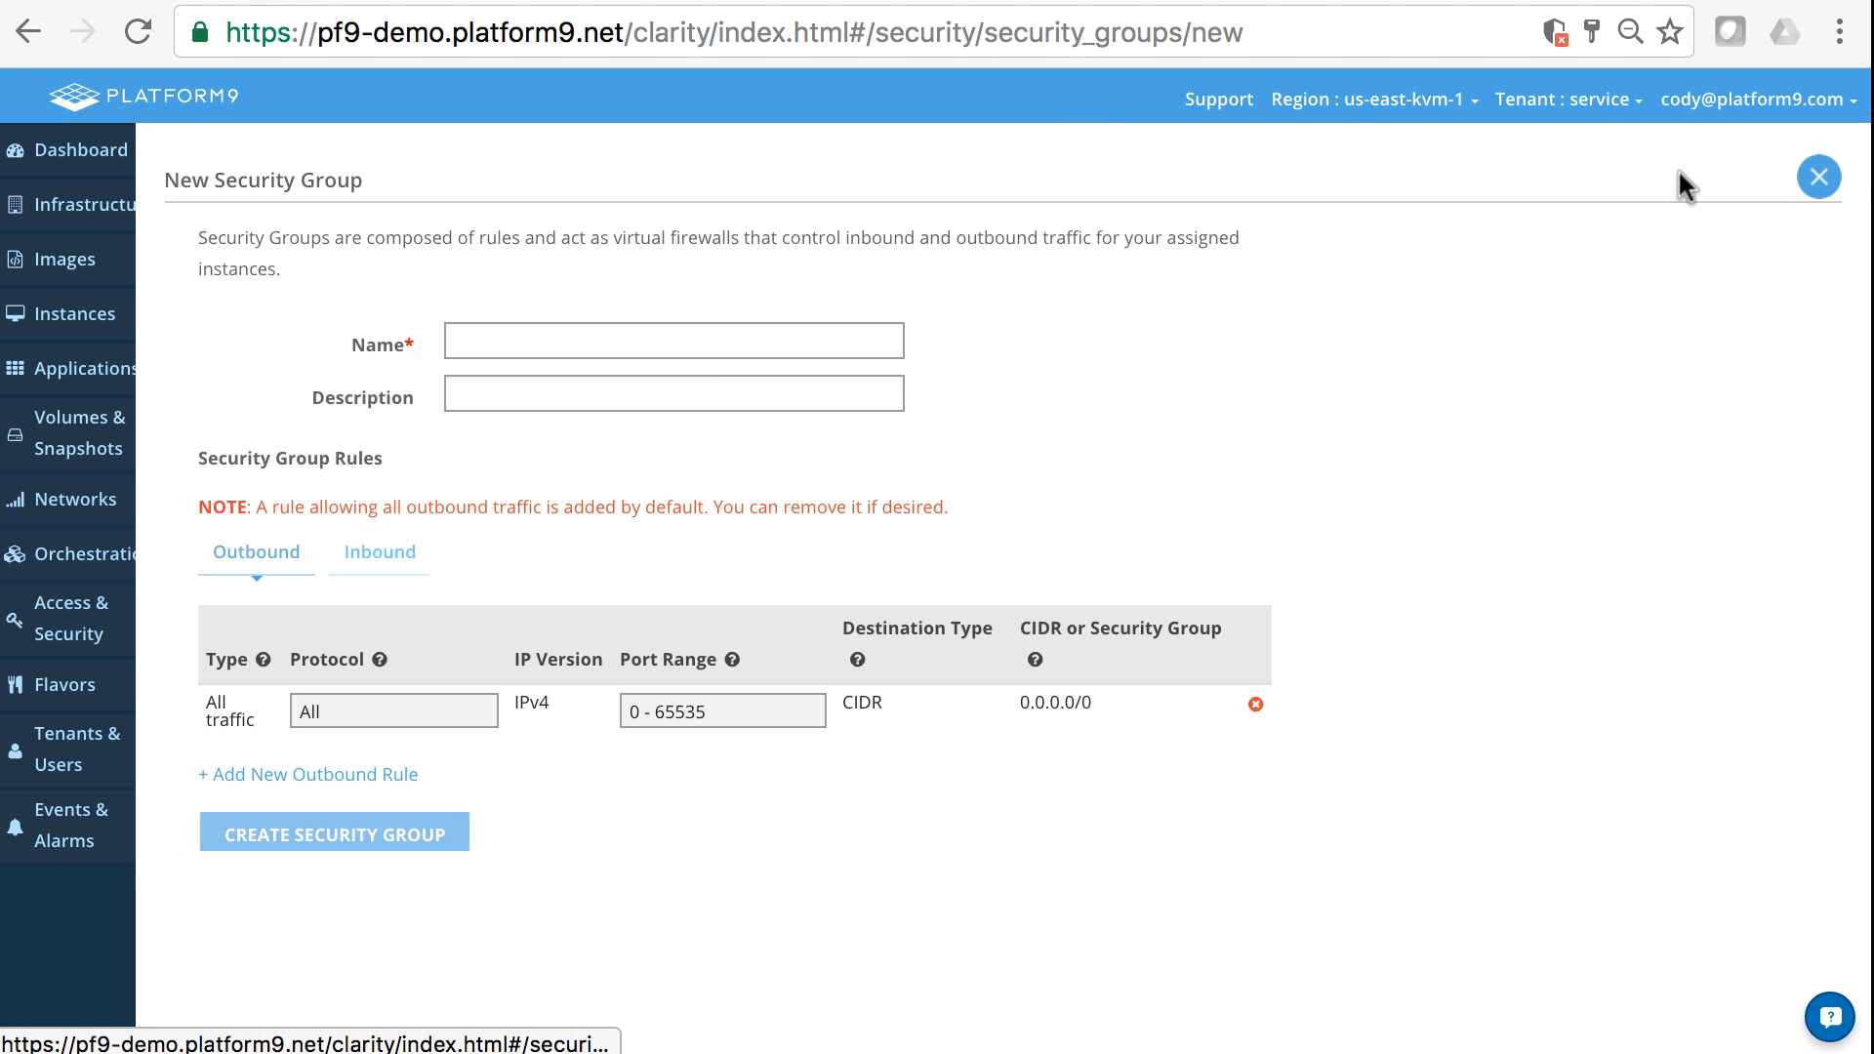
left_click(502, 337)
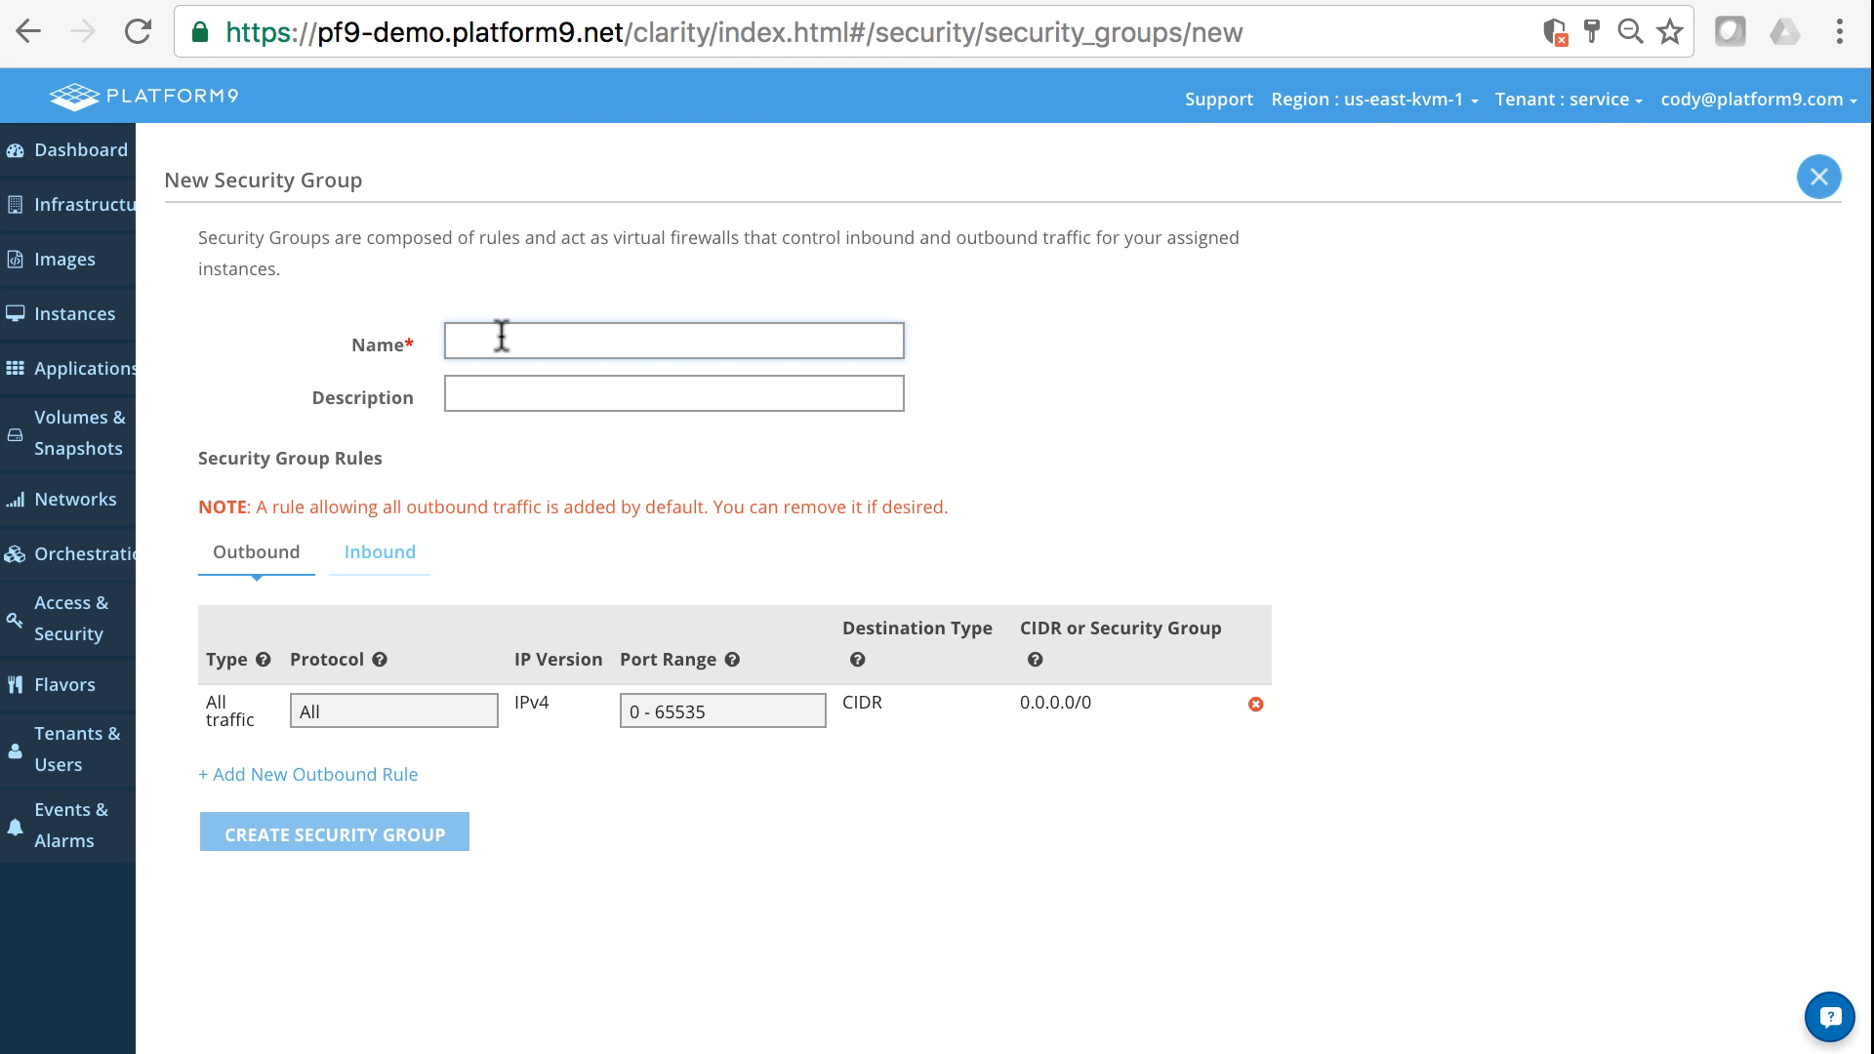
type("All")
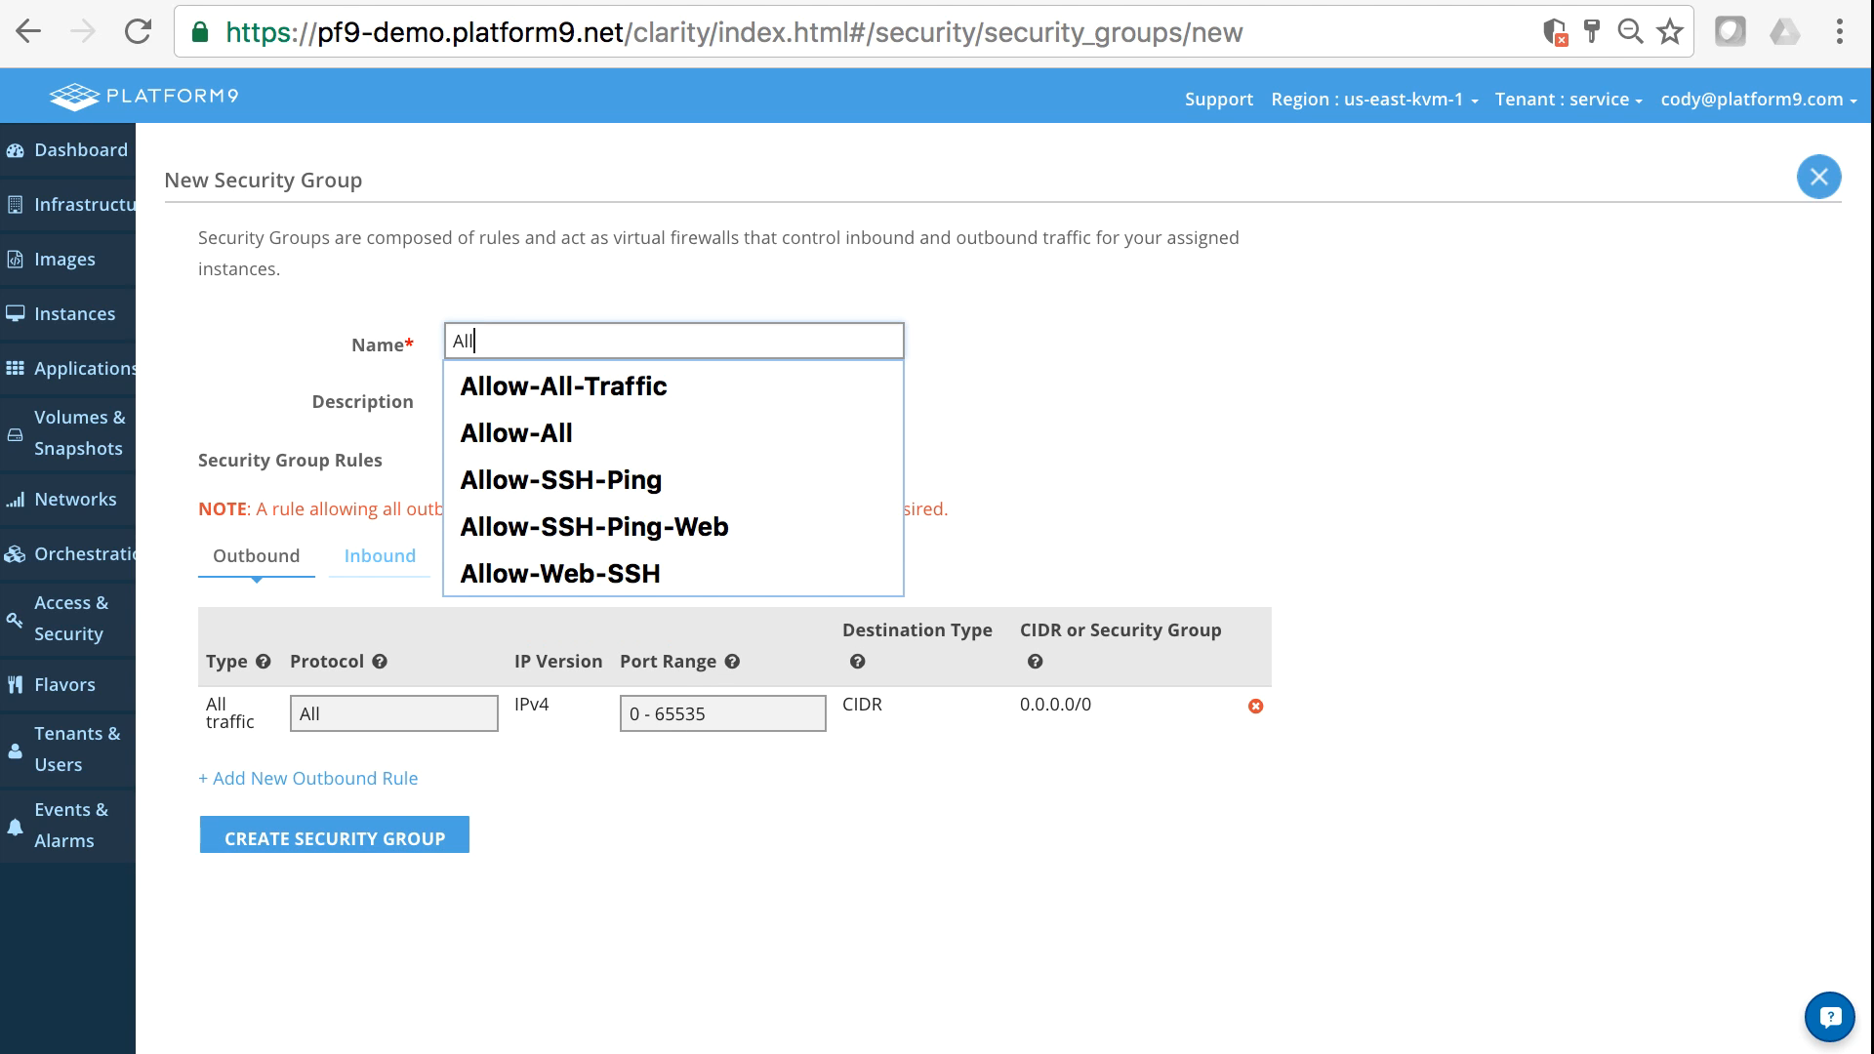
type("ow_SSH")
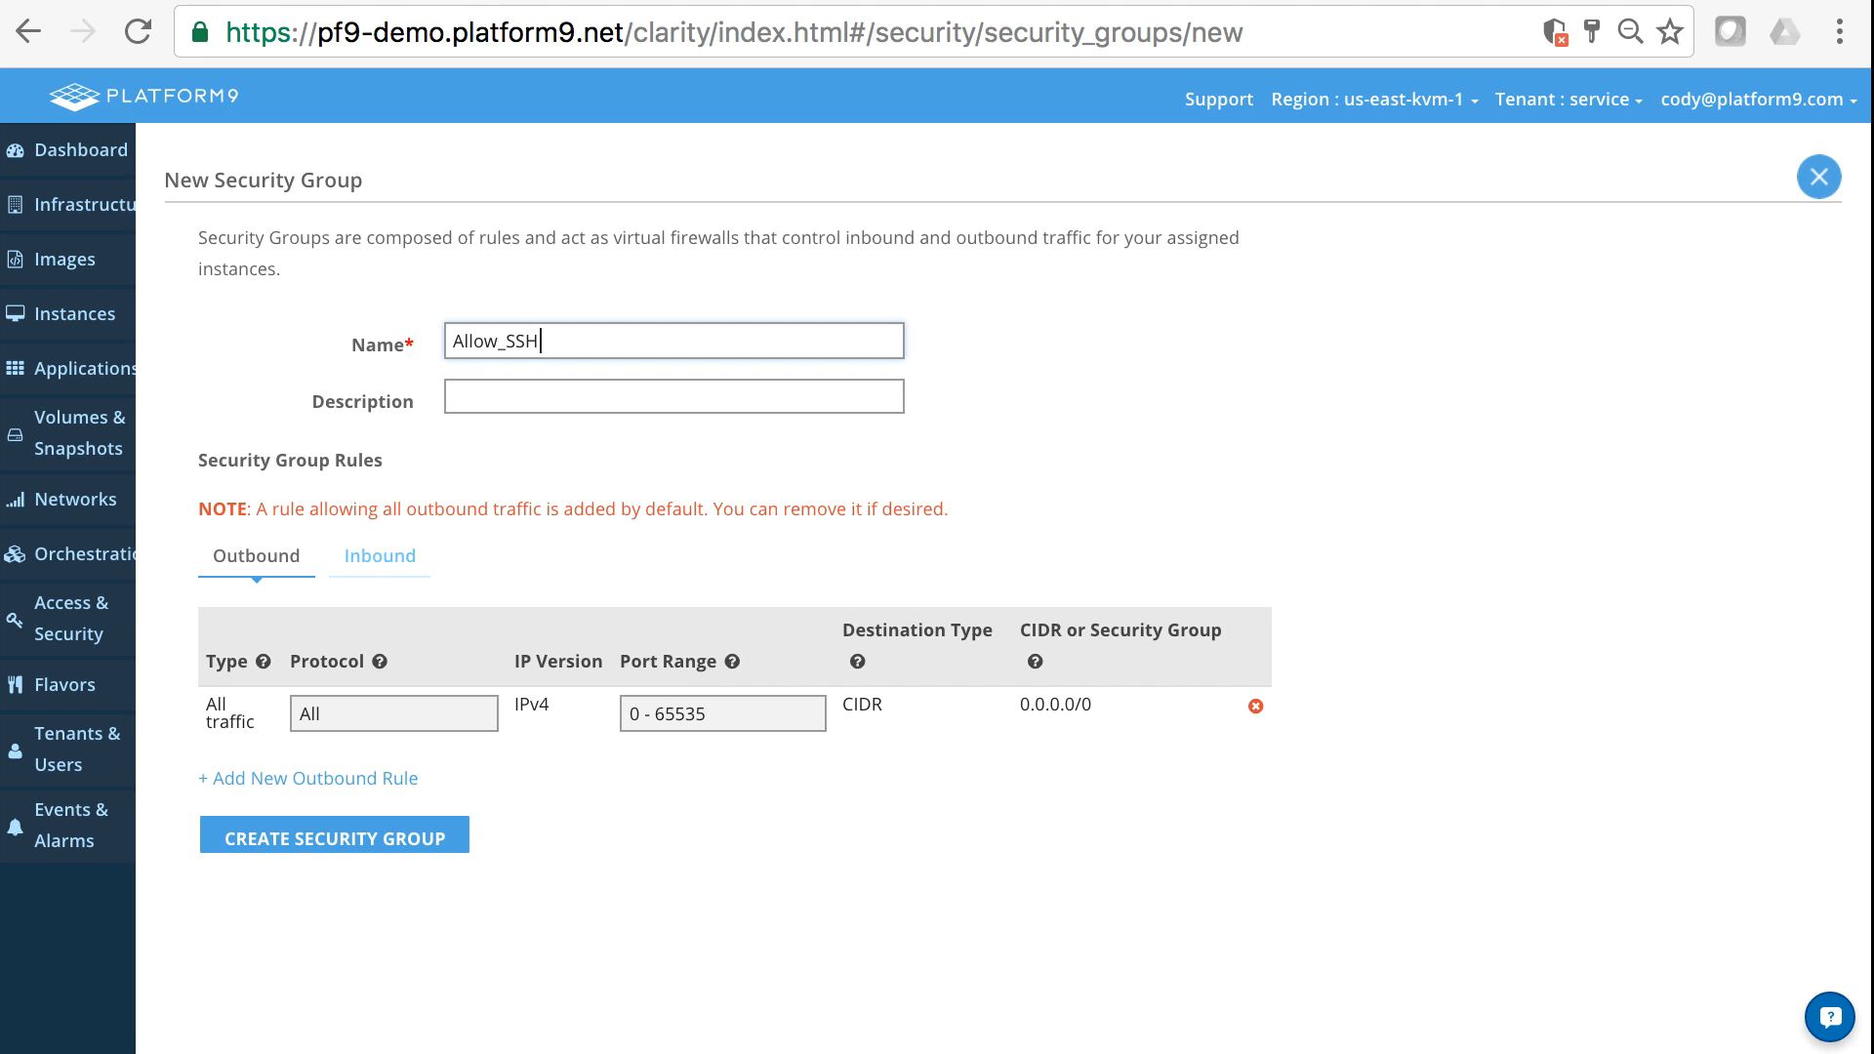
type("_ICMP")
- Enter "Allow SSH and ICMP Traffic Inbound" as the security group's description
key("Tab")
type("Alloq")
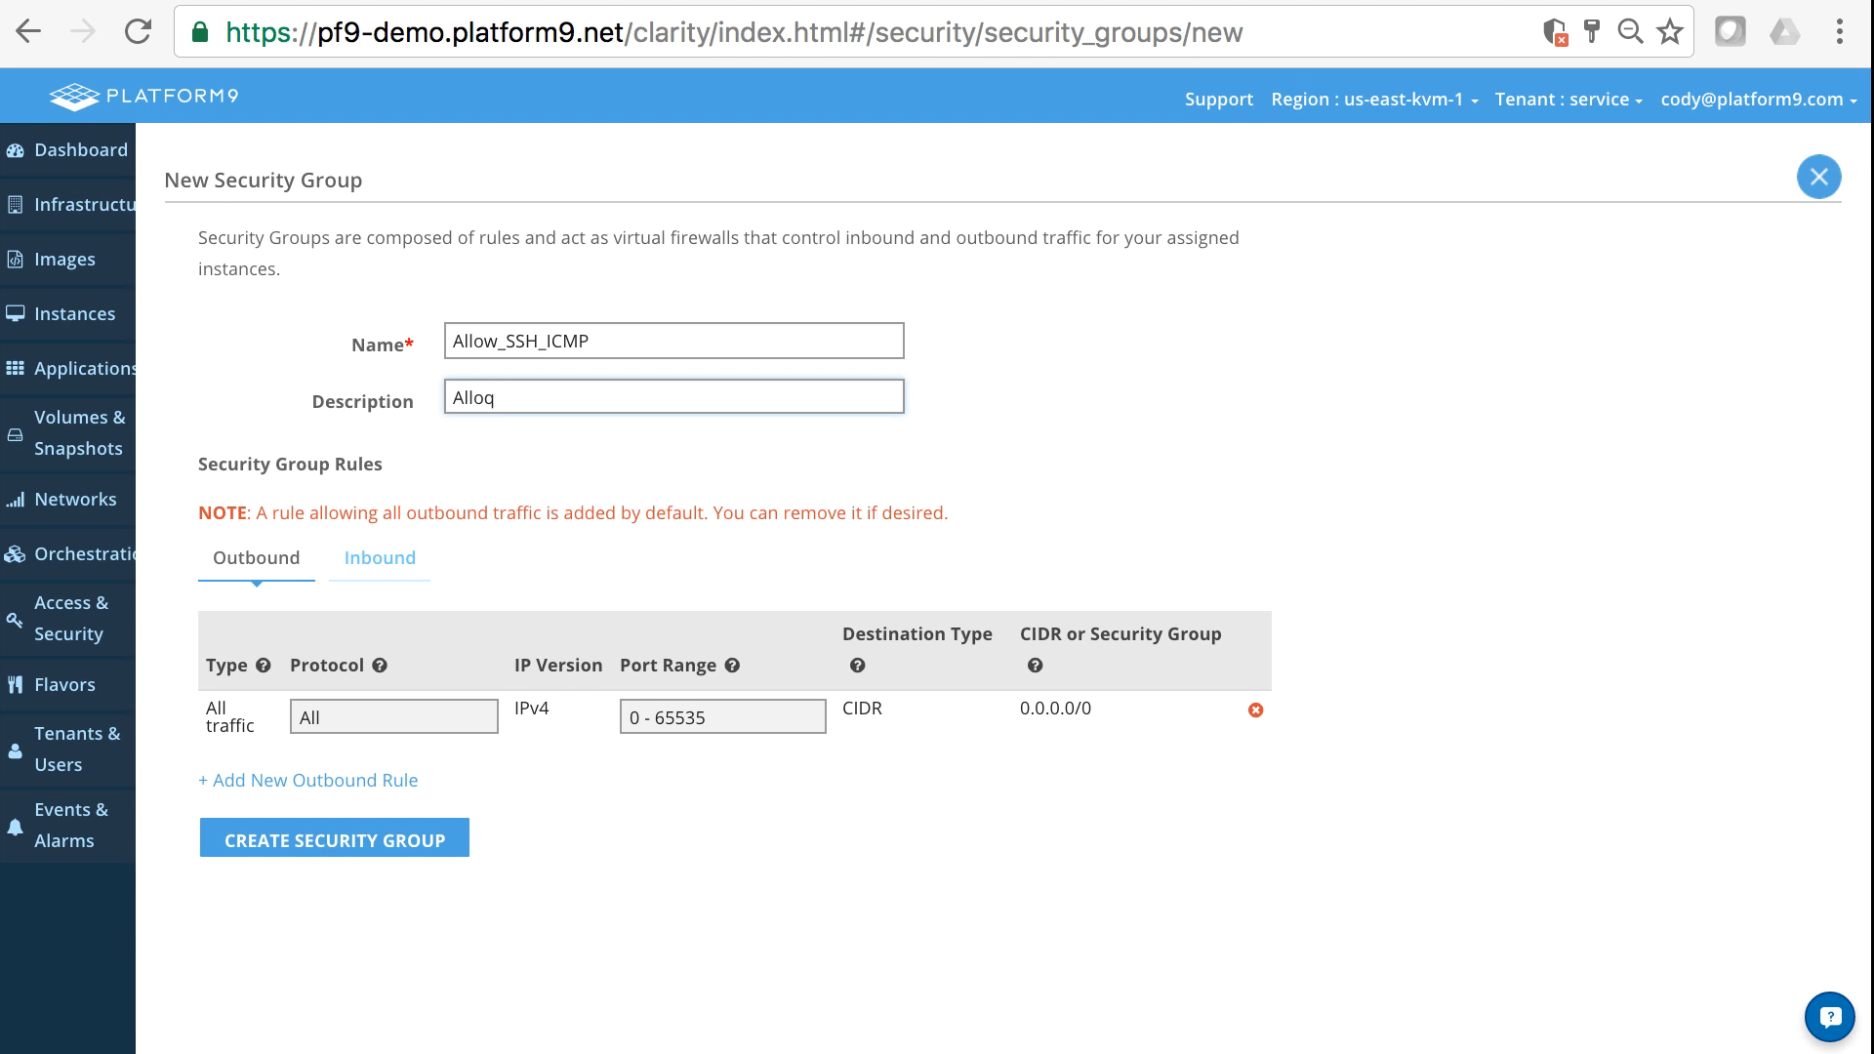
key("BackSpace")
type("w SSH and")
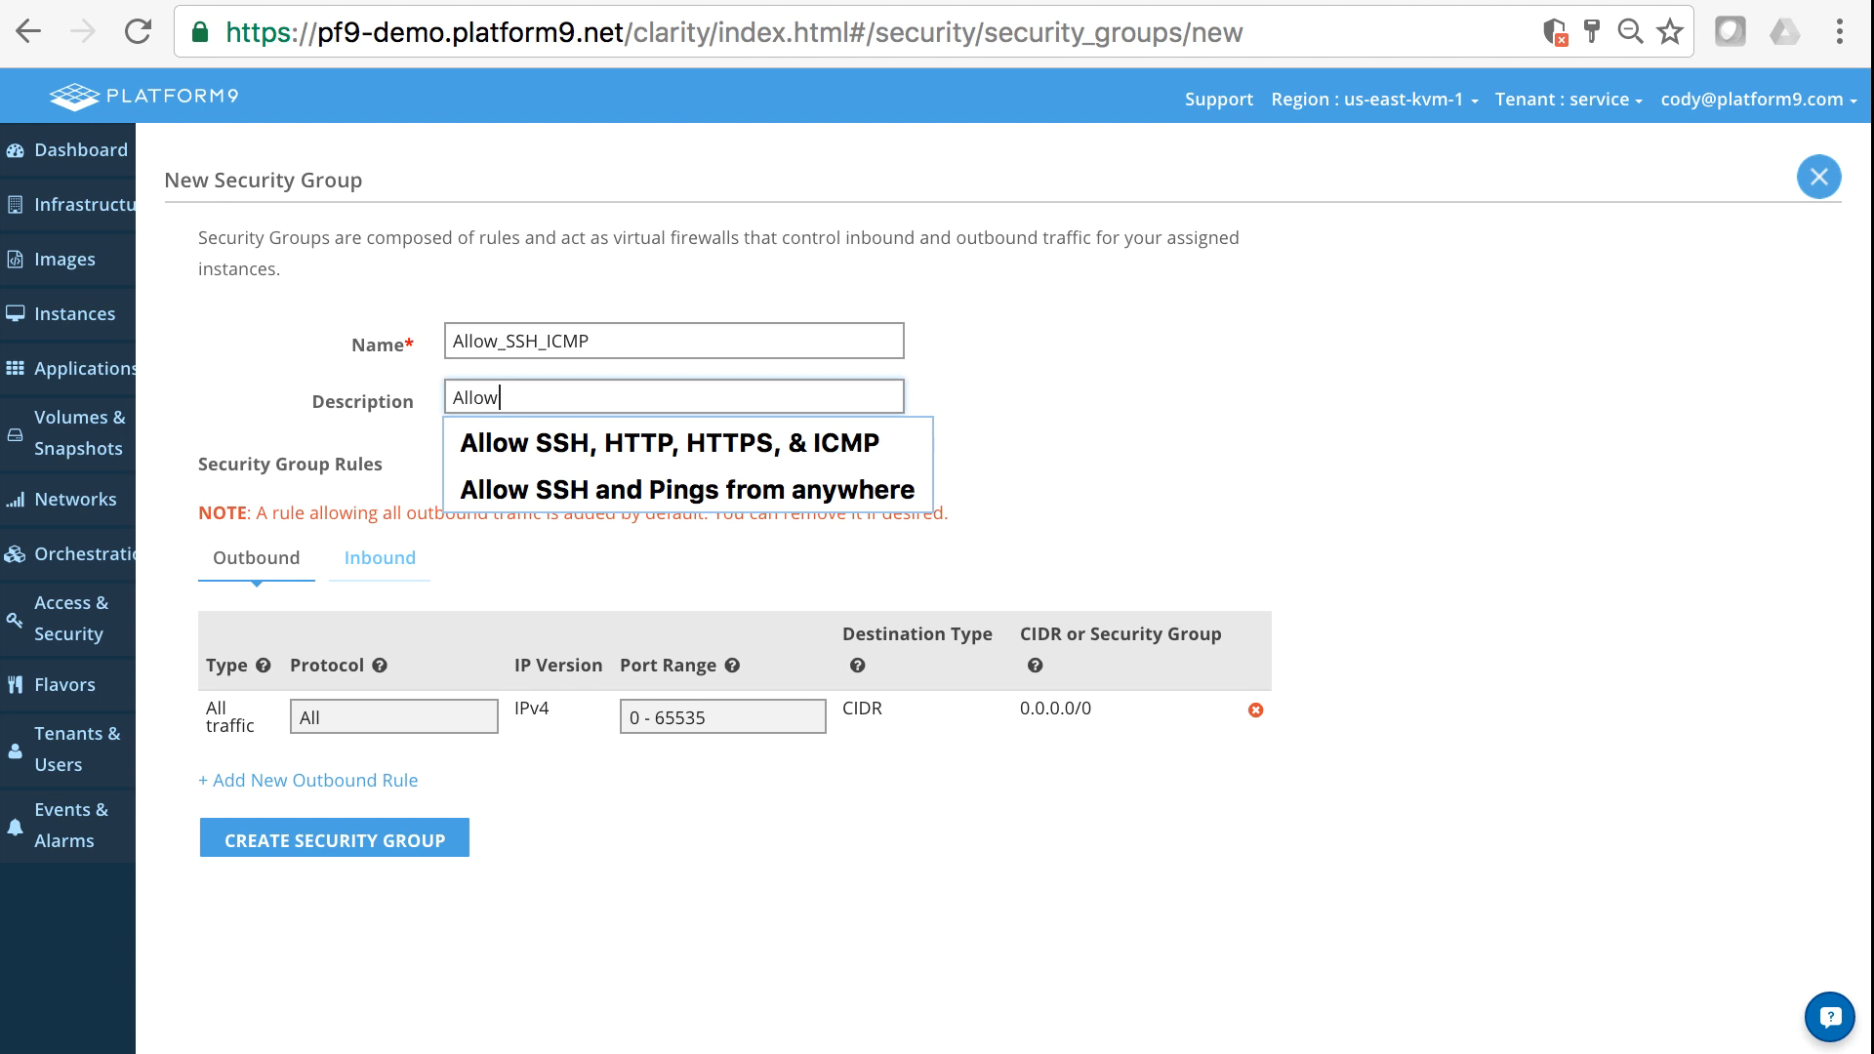
type(" ICP")
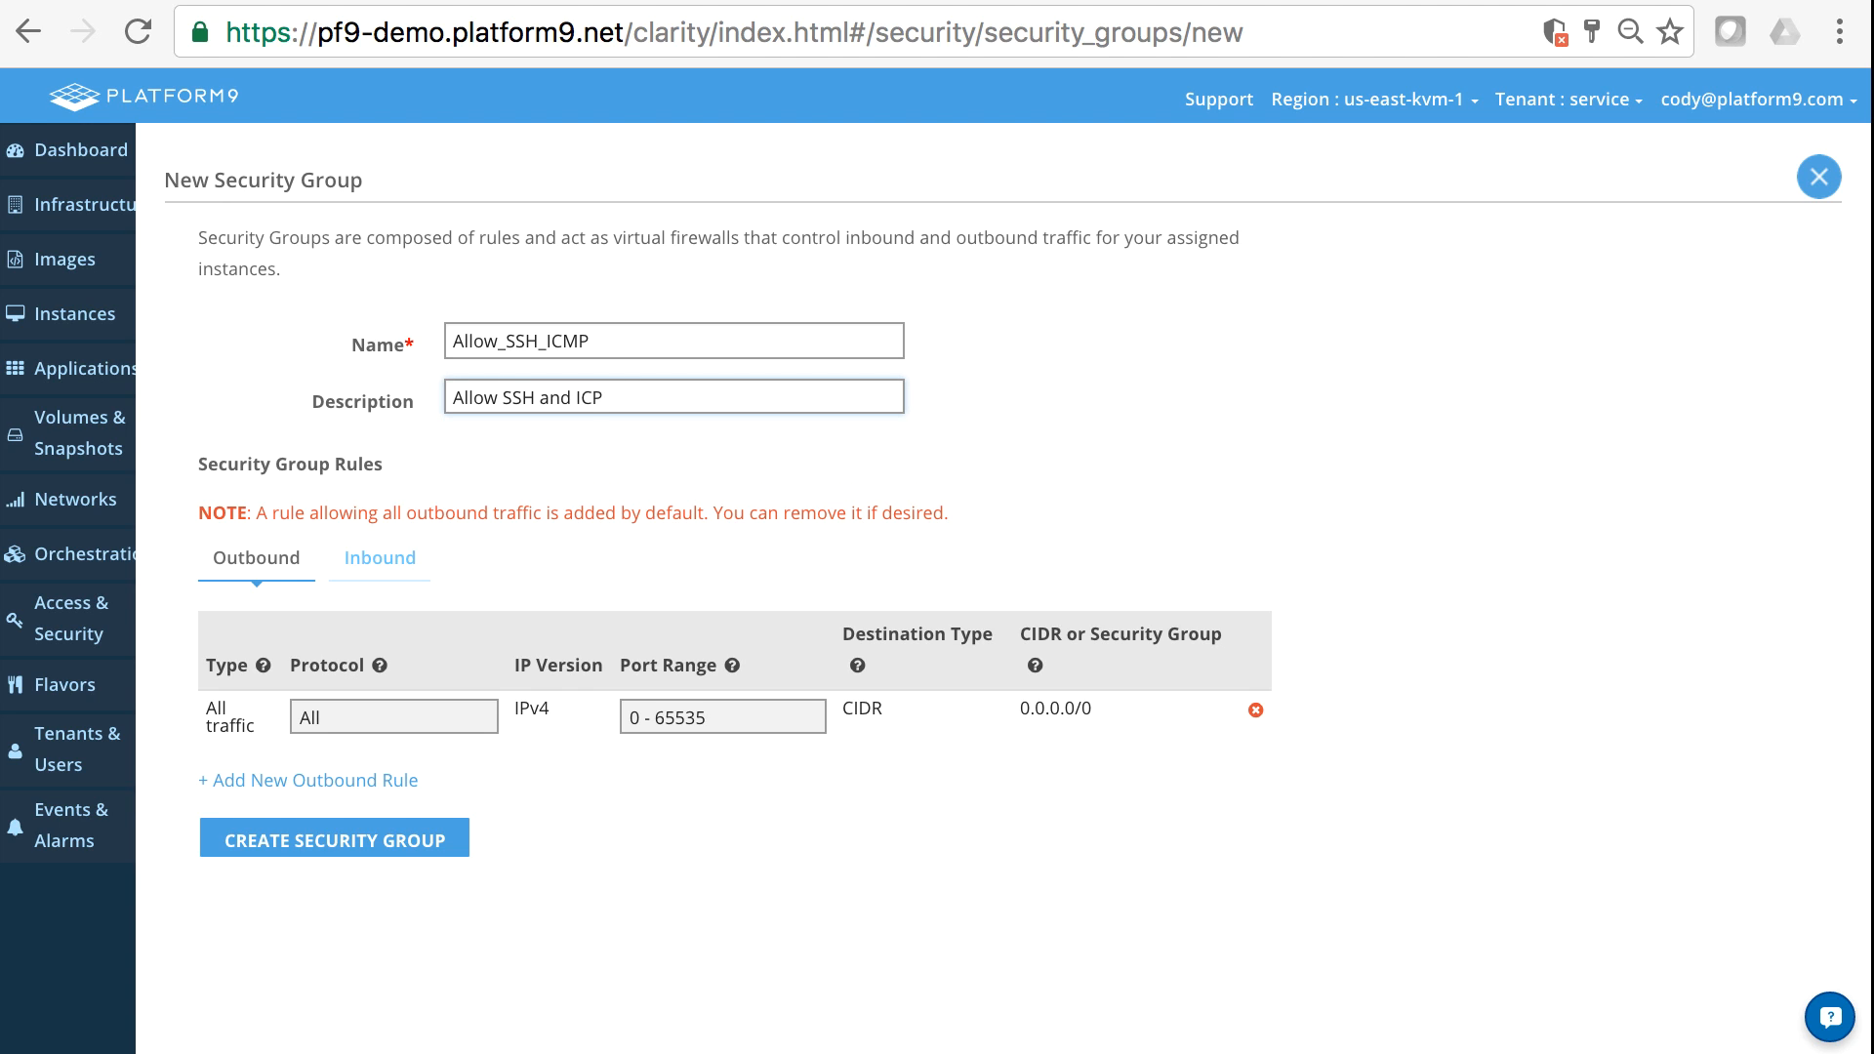
key("BackSpace")
type("MP Traffic Inbound")
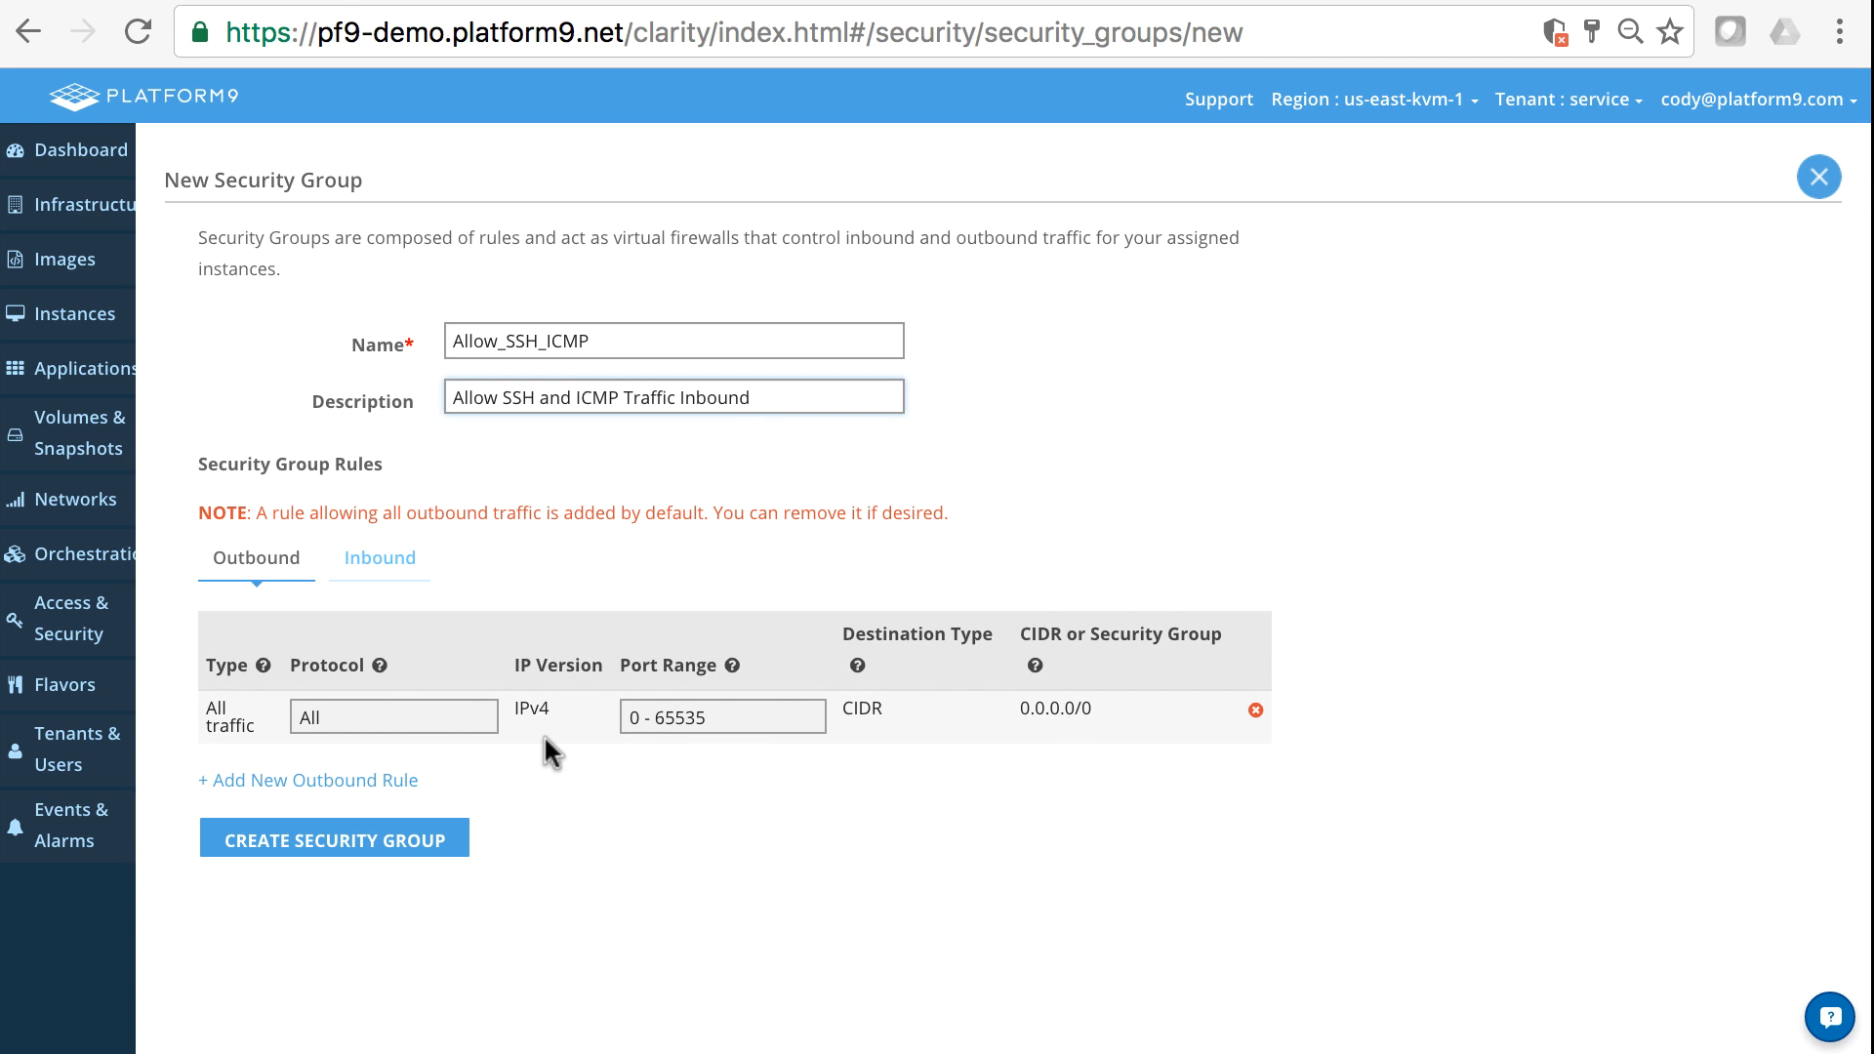
- Add two inbound rules to the security group
left_click(377, 563)
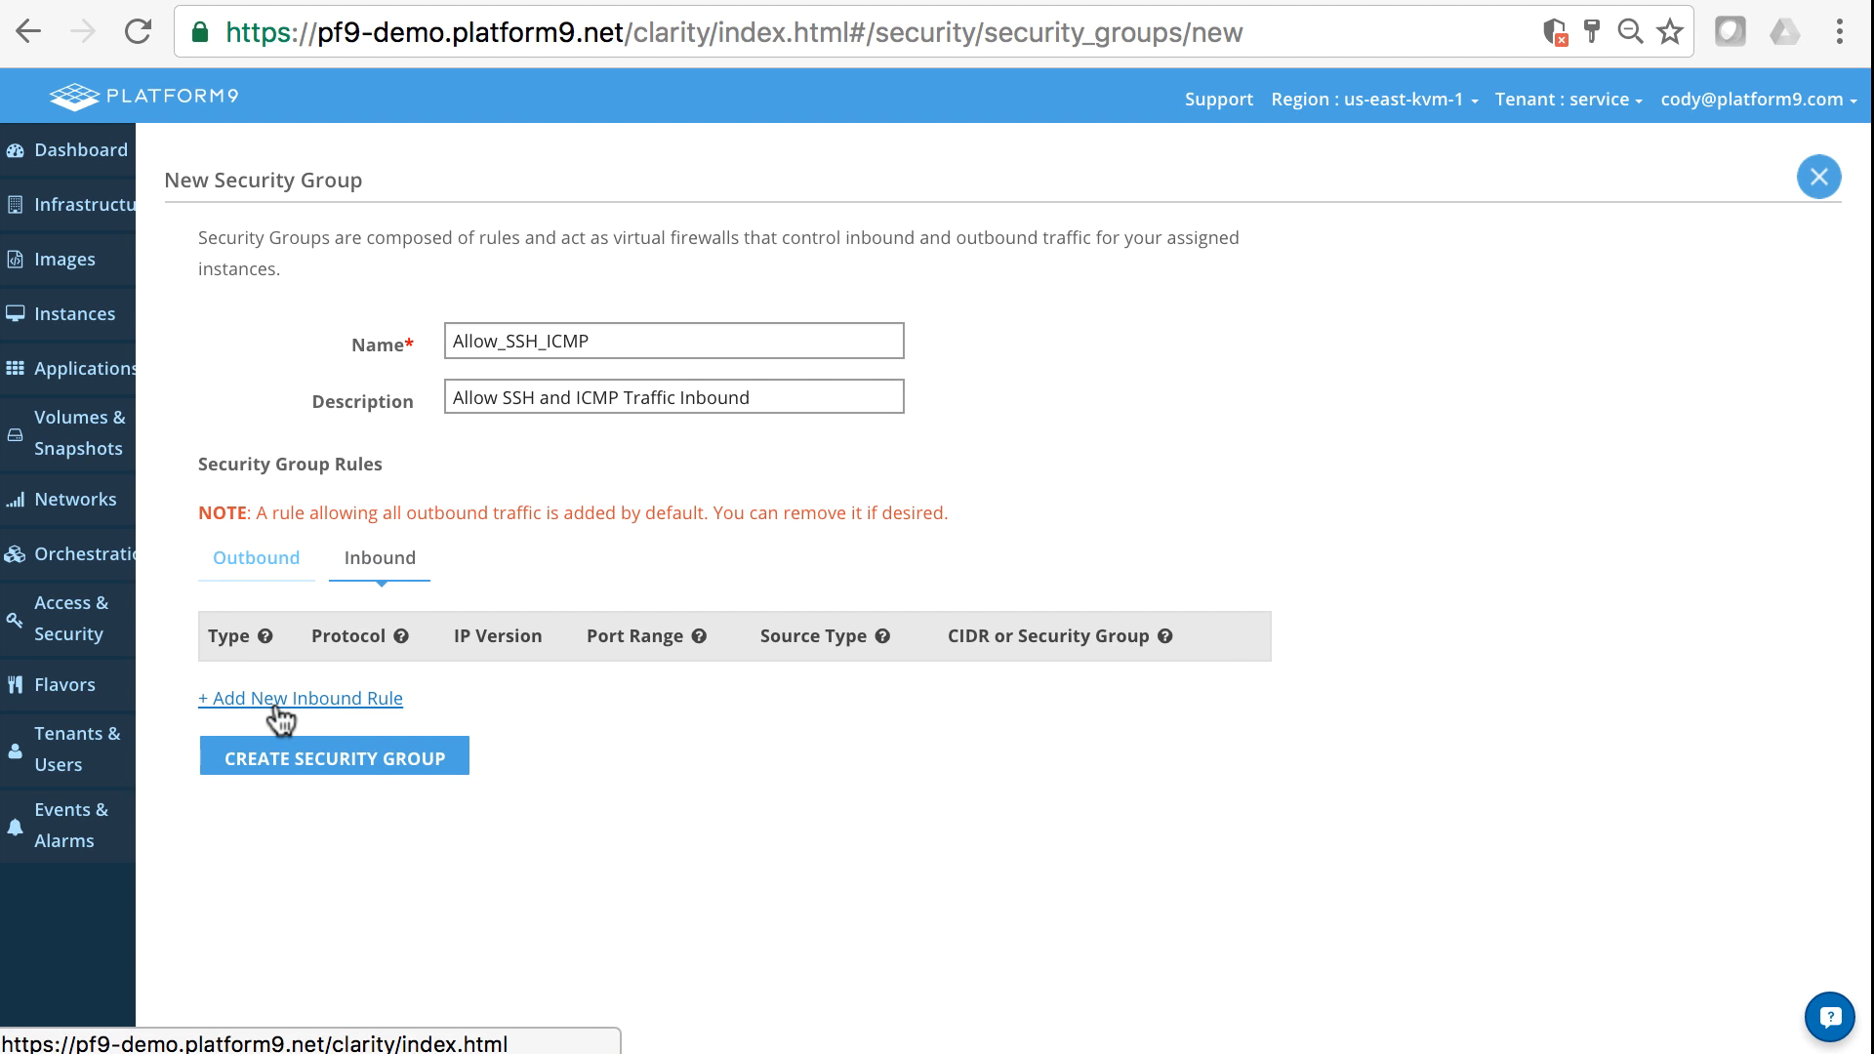
left_click(306, 712)
left_click(305, 784)
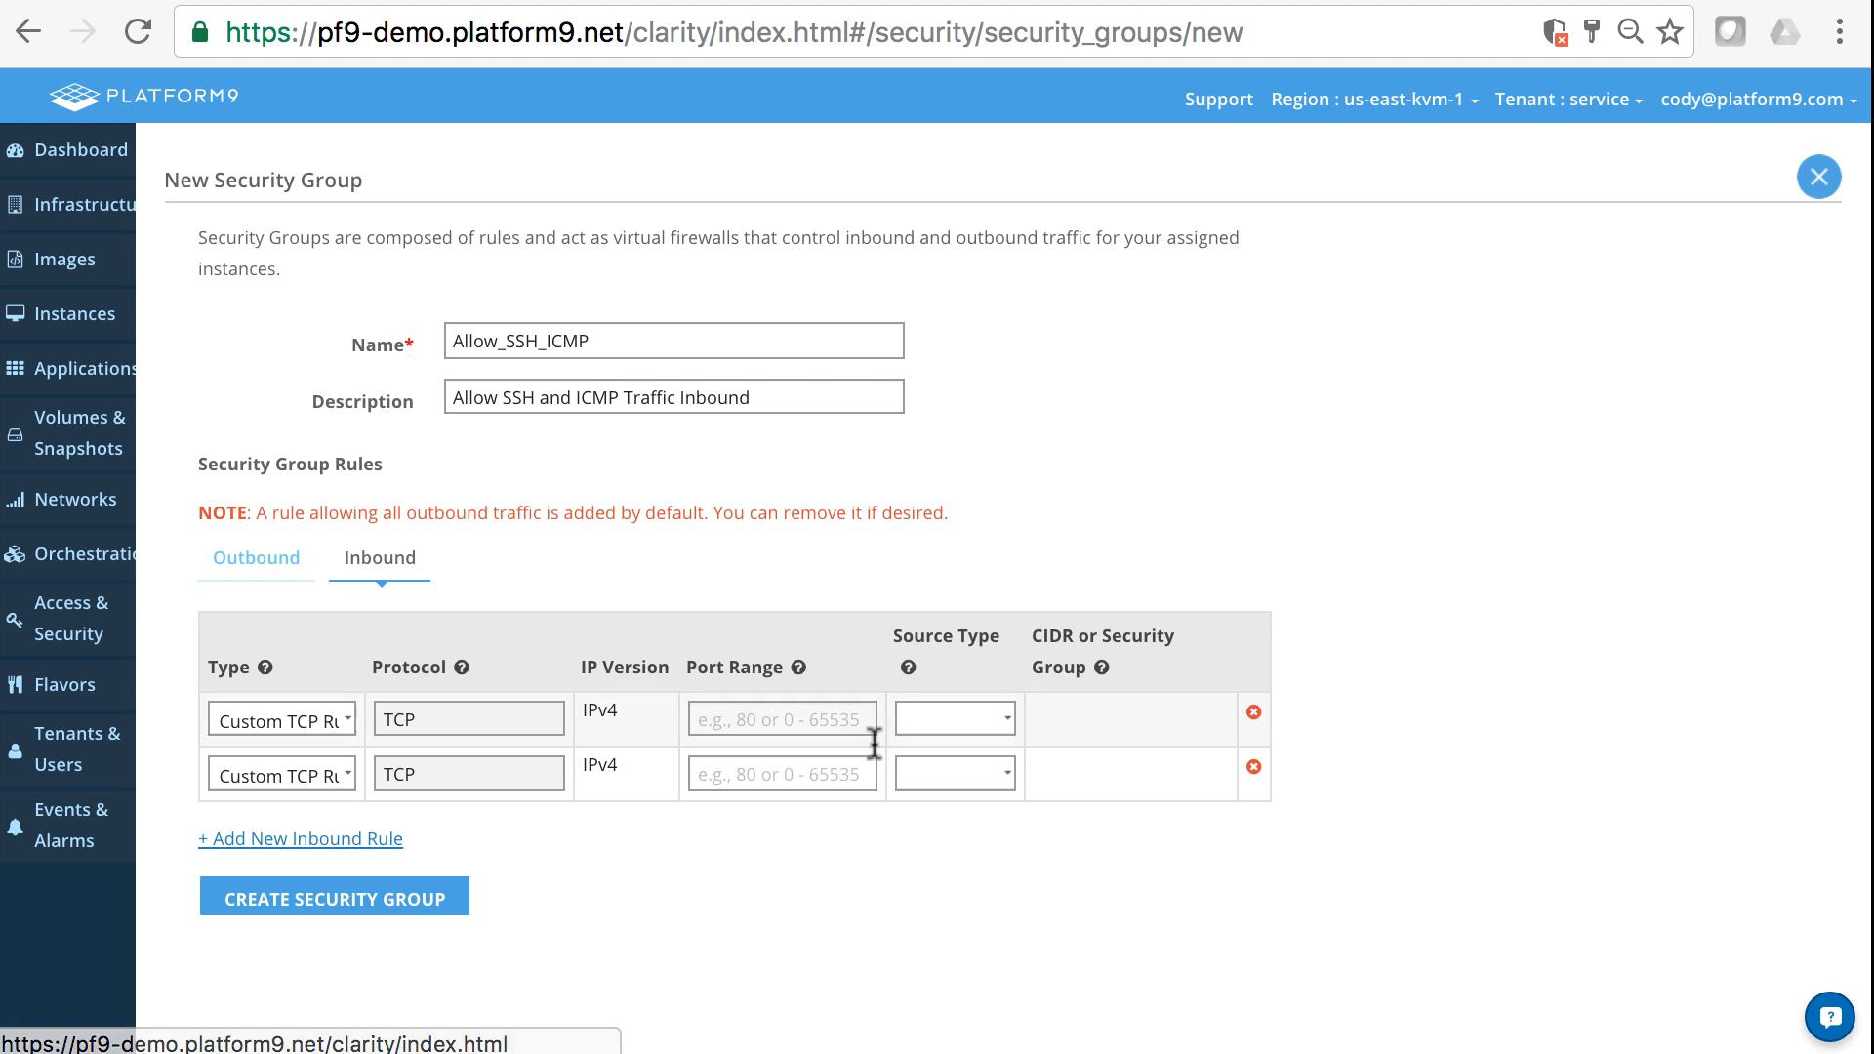
- Set the first inbound rule to port 22 with CIDR as its source type
left_click(824, 719)
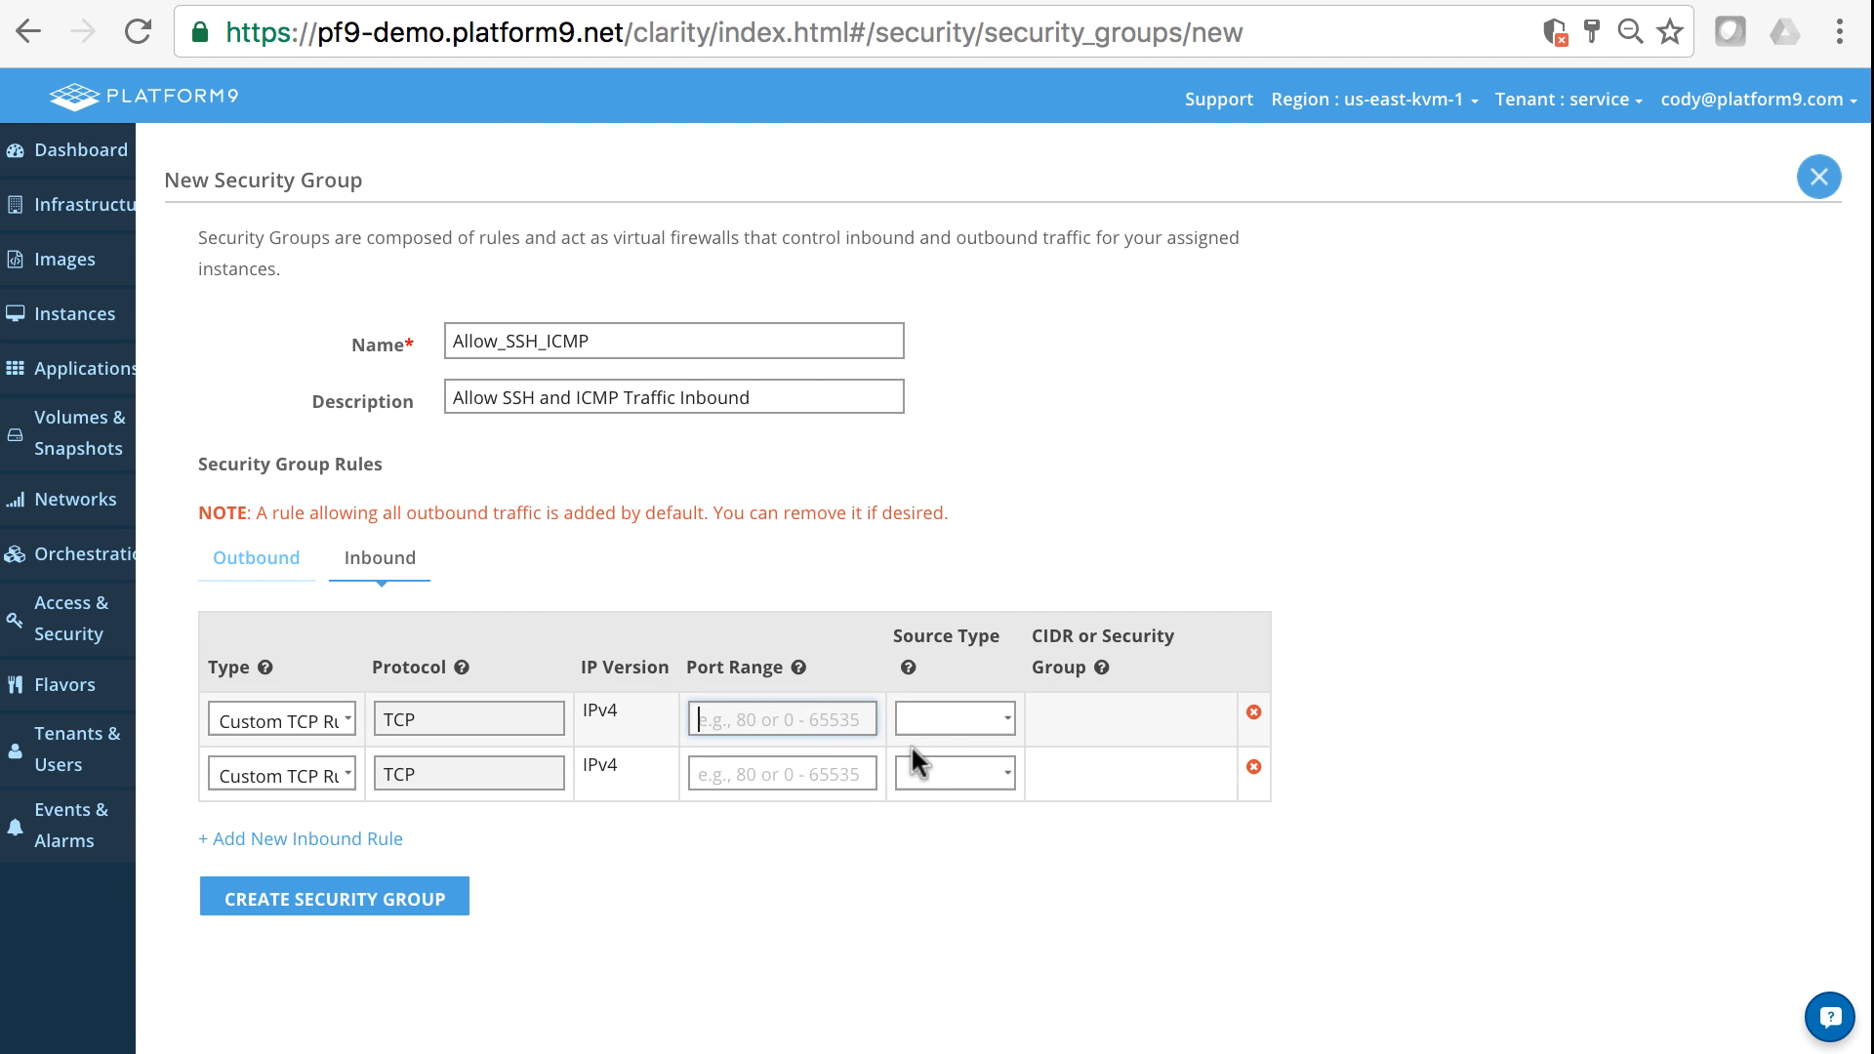
type("22")
left_click(974, 709)
left_click(956, 741)
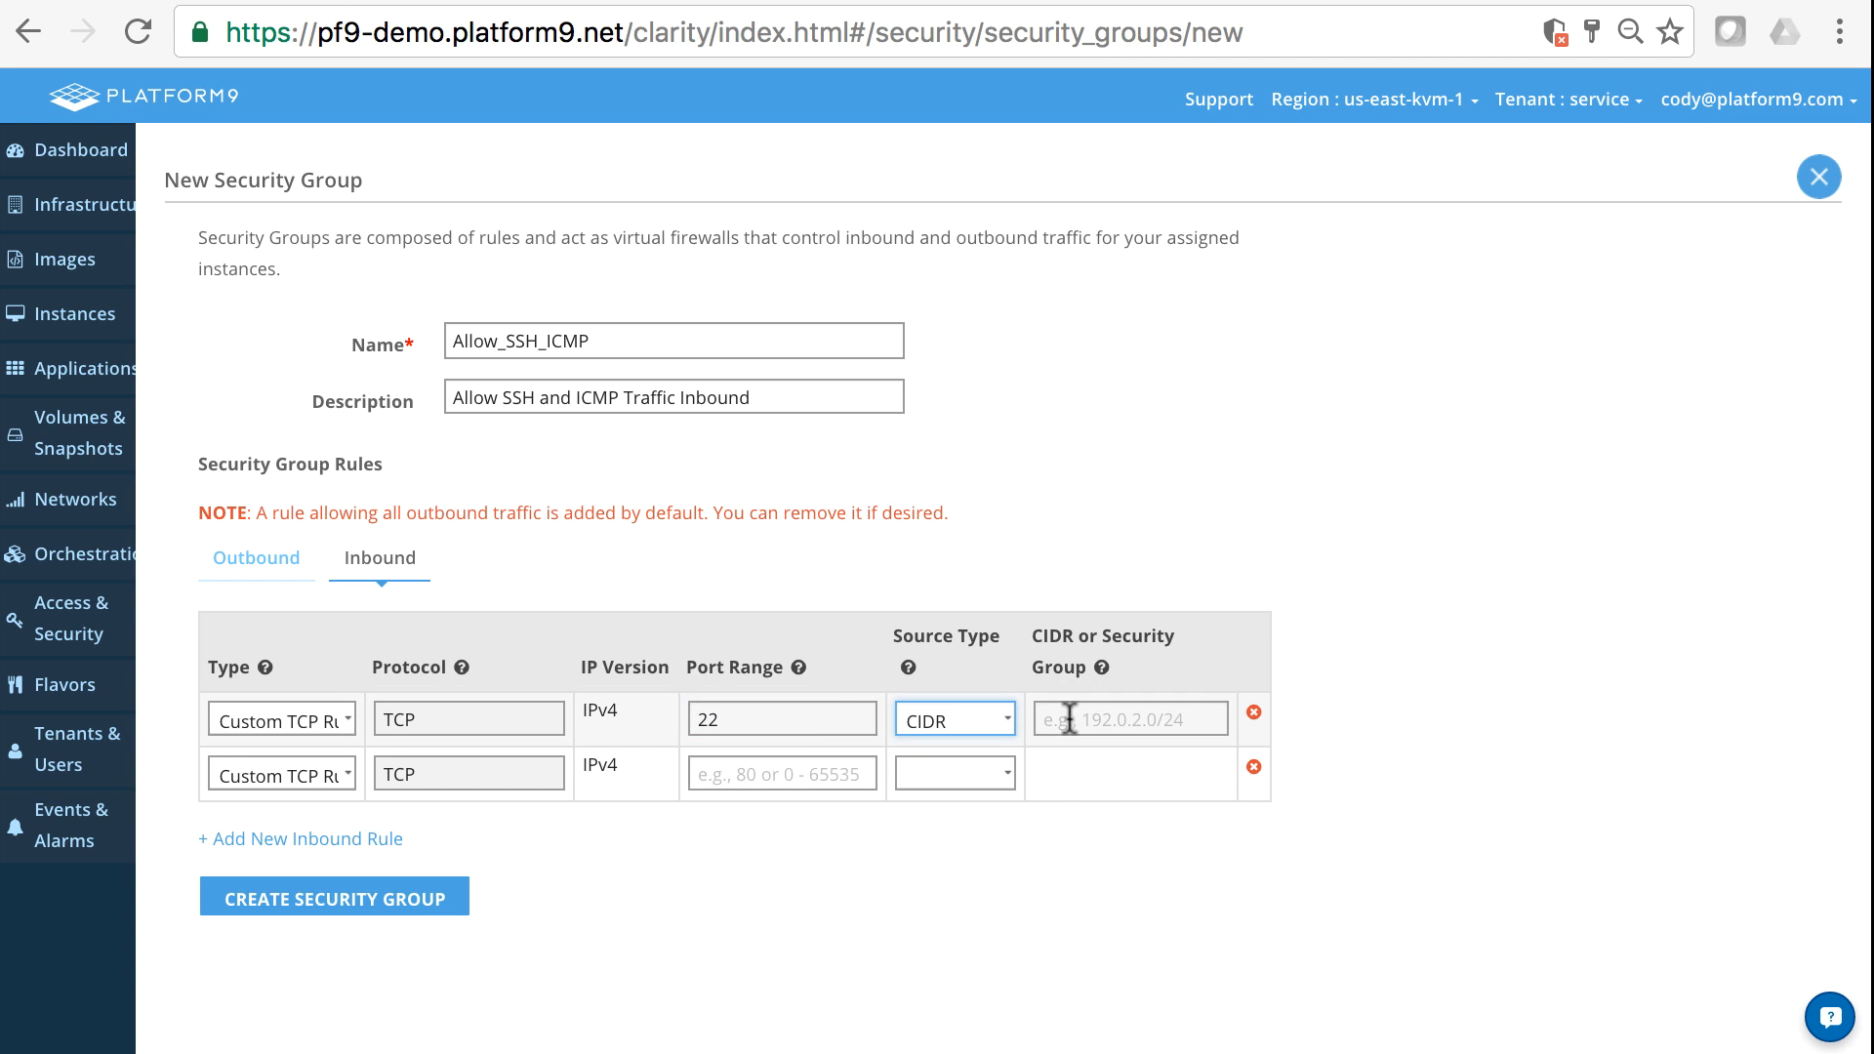
left_click(1069, 719)
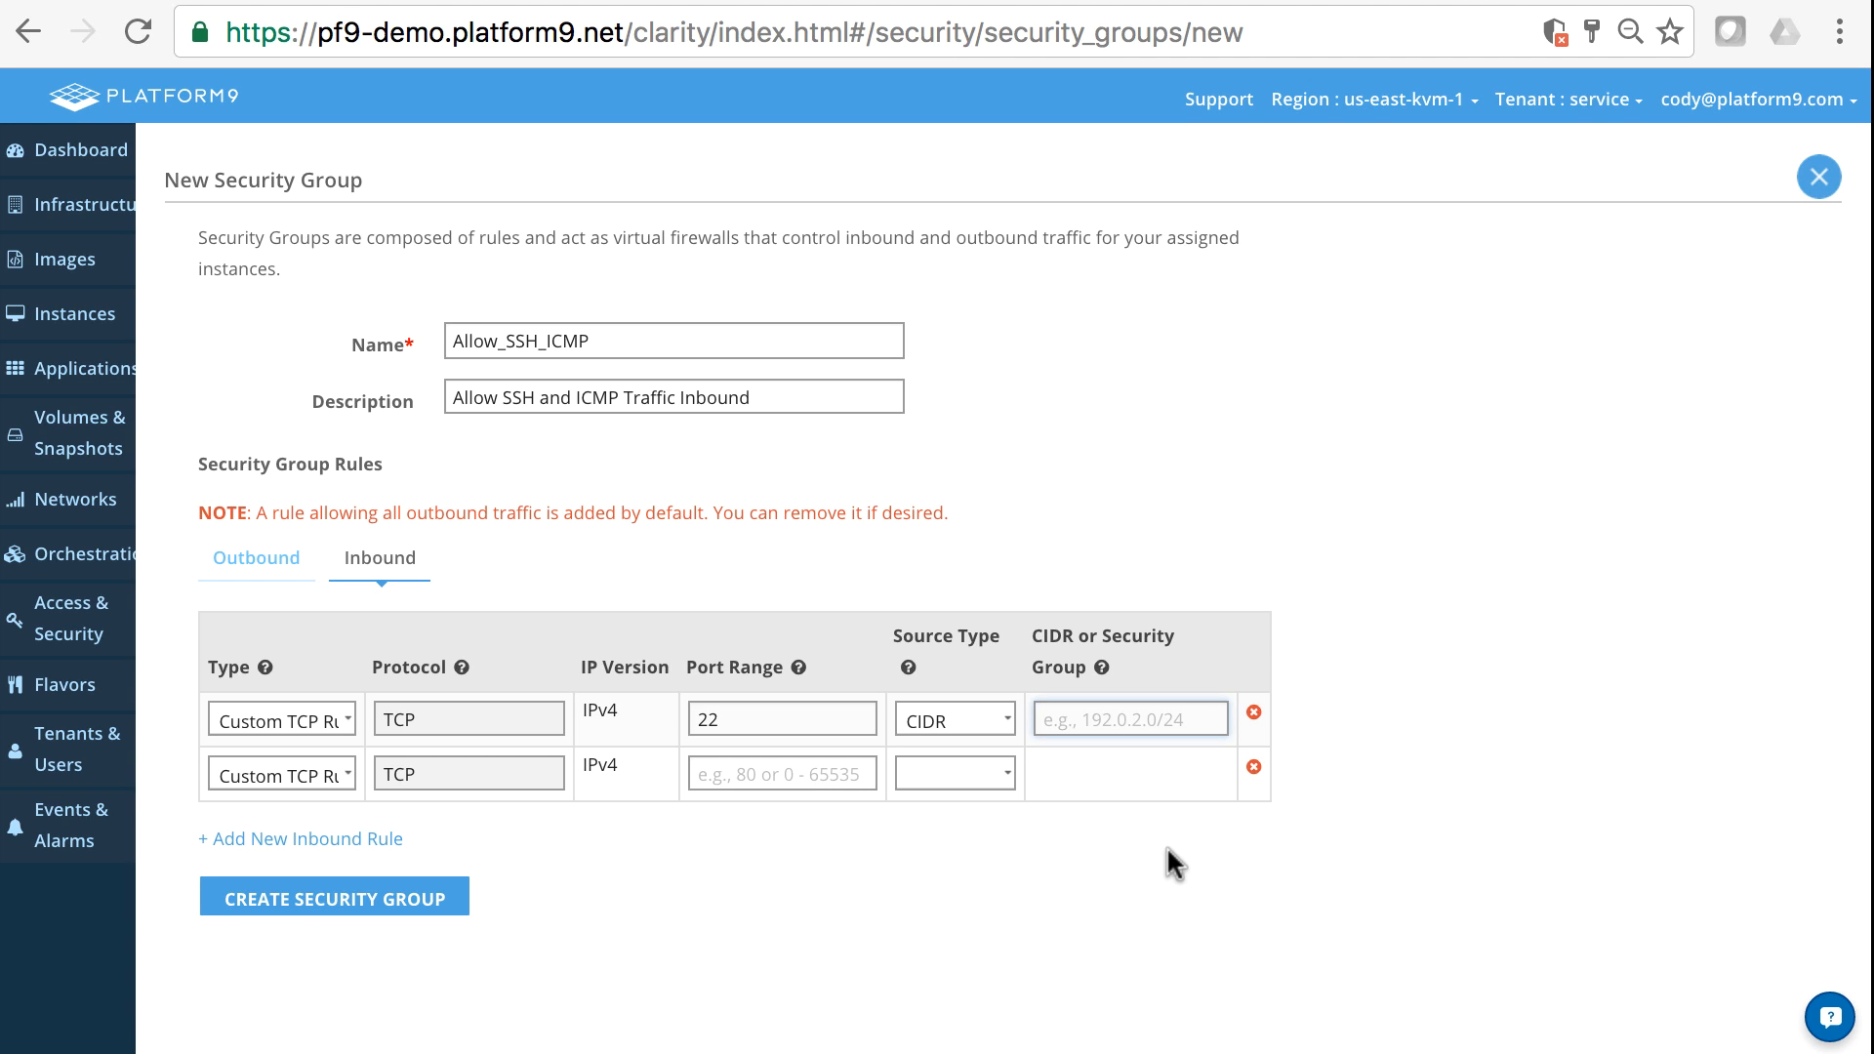
type("172/")
key("BackSpace")
type("16.0.0/12")
key("Left")
key("Left")
key("Left")
key("Left")
key("Left")
key("Left")
key("Left")
key("Left")
type(".")
key("Right")
key("Right")
key("Right")
key("Right")
key("Right")
key("Right")
key("Right")
key("Right")
key("Right")
key("BackSpace")
key("BackSpace")
key("BackSpace")
key("BackSpace")
key("BackSpace")
key("BackSpace")
key("BackSpace")
key("BackSpace")
key("BackSpace")
type("24")
type(".30.0/2")
type("4")
key("BackSpace")
key("BackSpace")
key("BackSpace")
key("BackSpace")
key("BackSpace")
key("BackSpace")
key("BackSpace")
key("BackSpace")
key("BackSpace")
key("BackSpace")
key("BackSpace")
key("BackSpace")
key("BackSpace")
key("BackSpace")
- Set the source range of the port 22 inbound rule to 0.0.0.0/0
type("0.0.0.0/0")
- Set the second inbound rule to All ICMP from CIDR 0.0.0.0/0 and create the security group
left_click(234, 762)
left_click(303, 894)
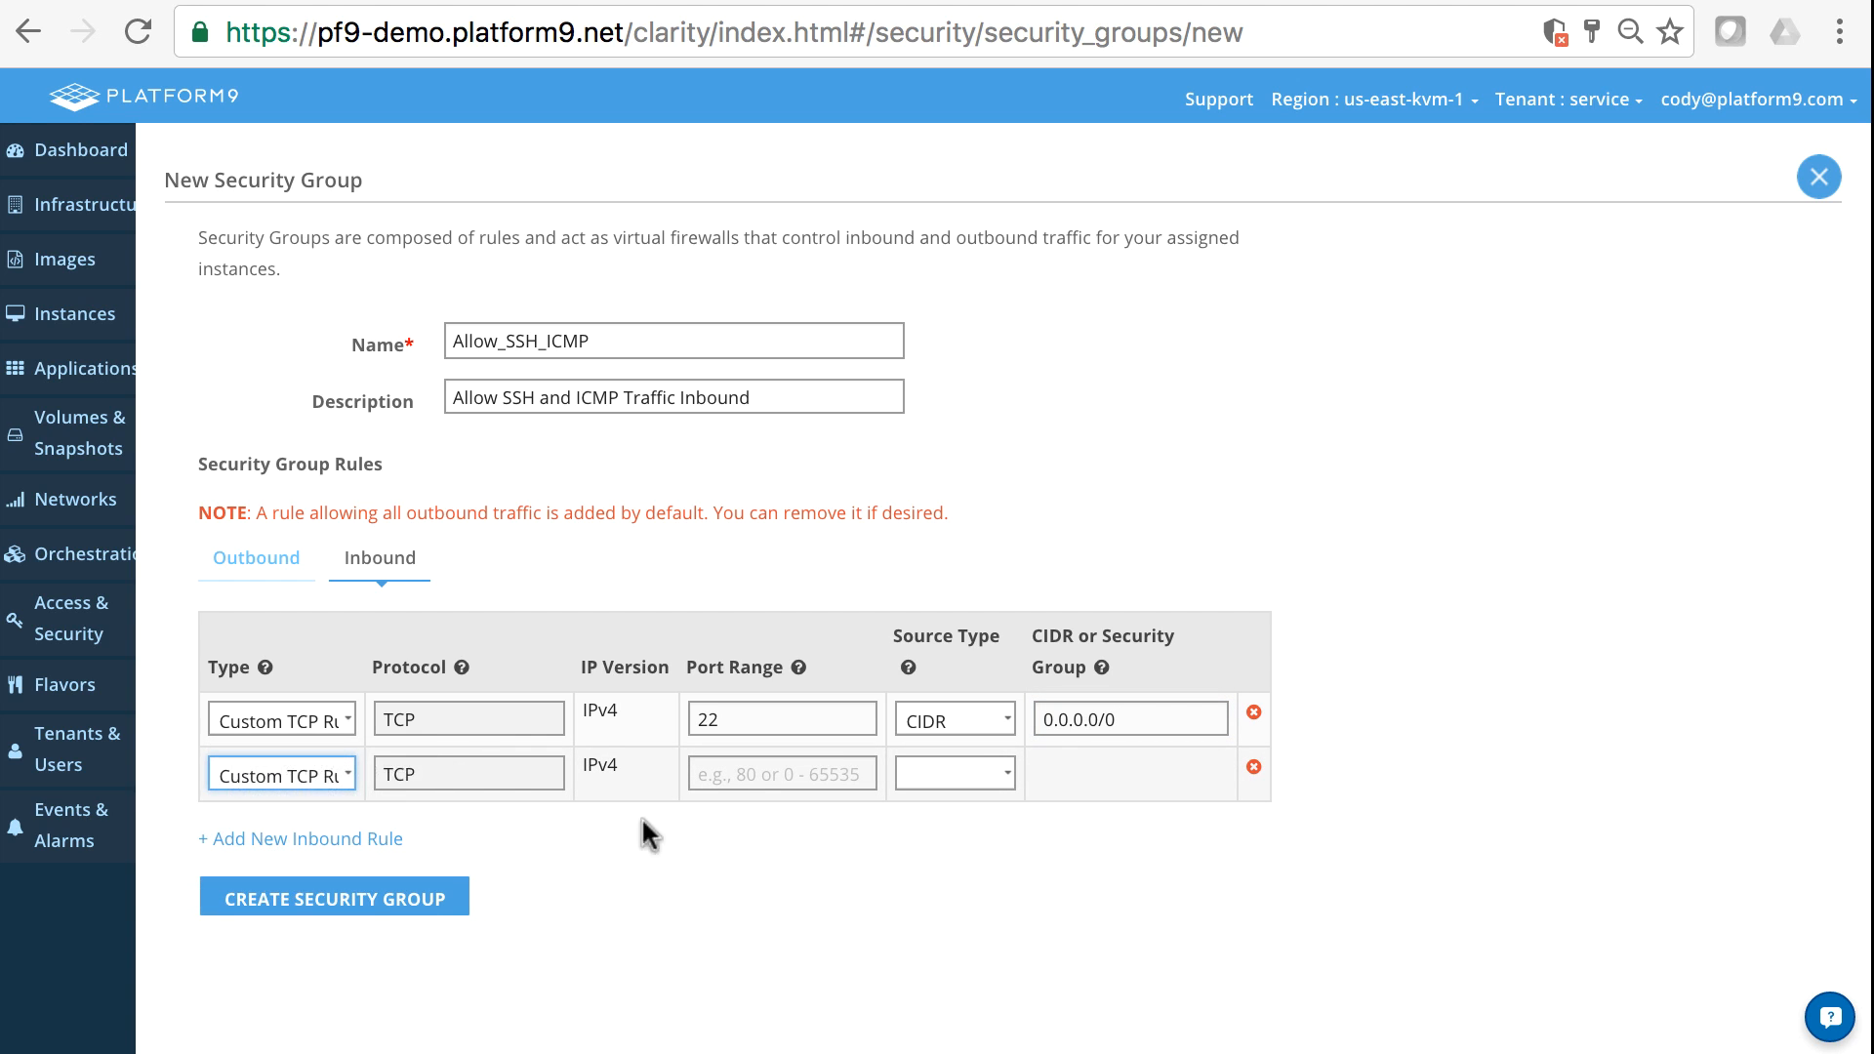
left_click(908, 766)
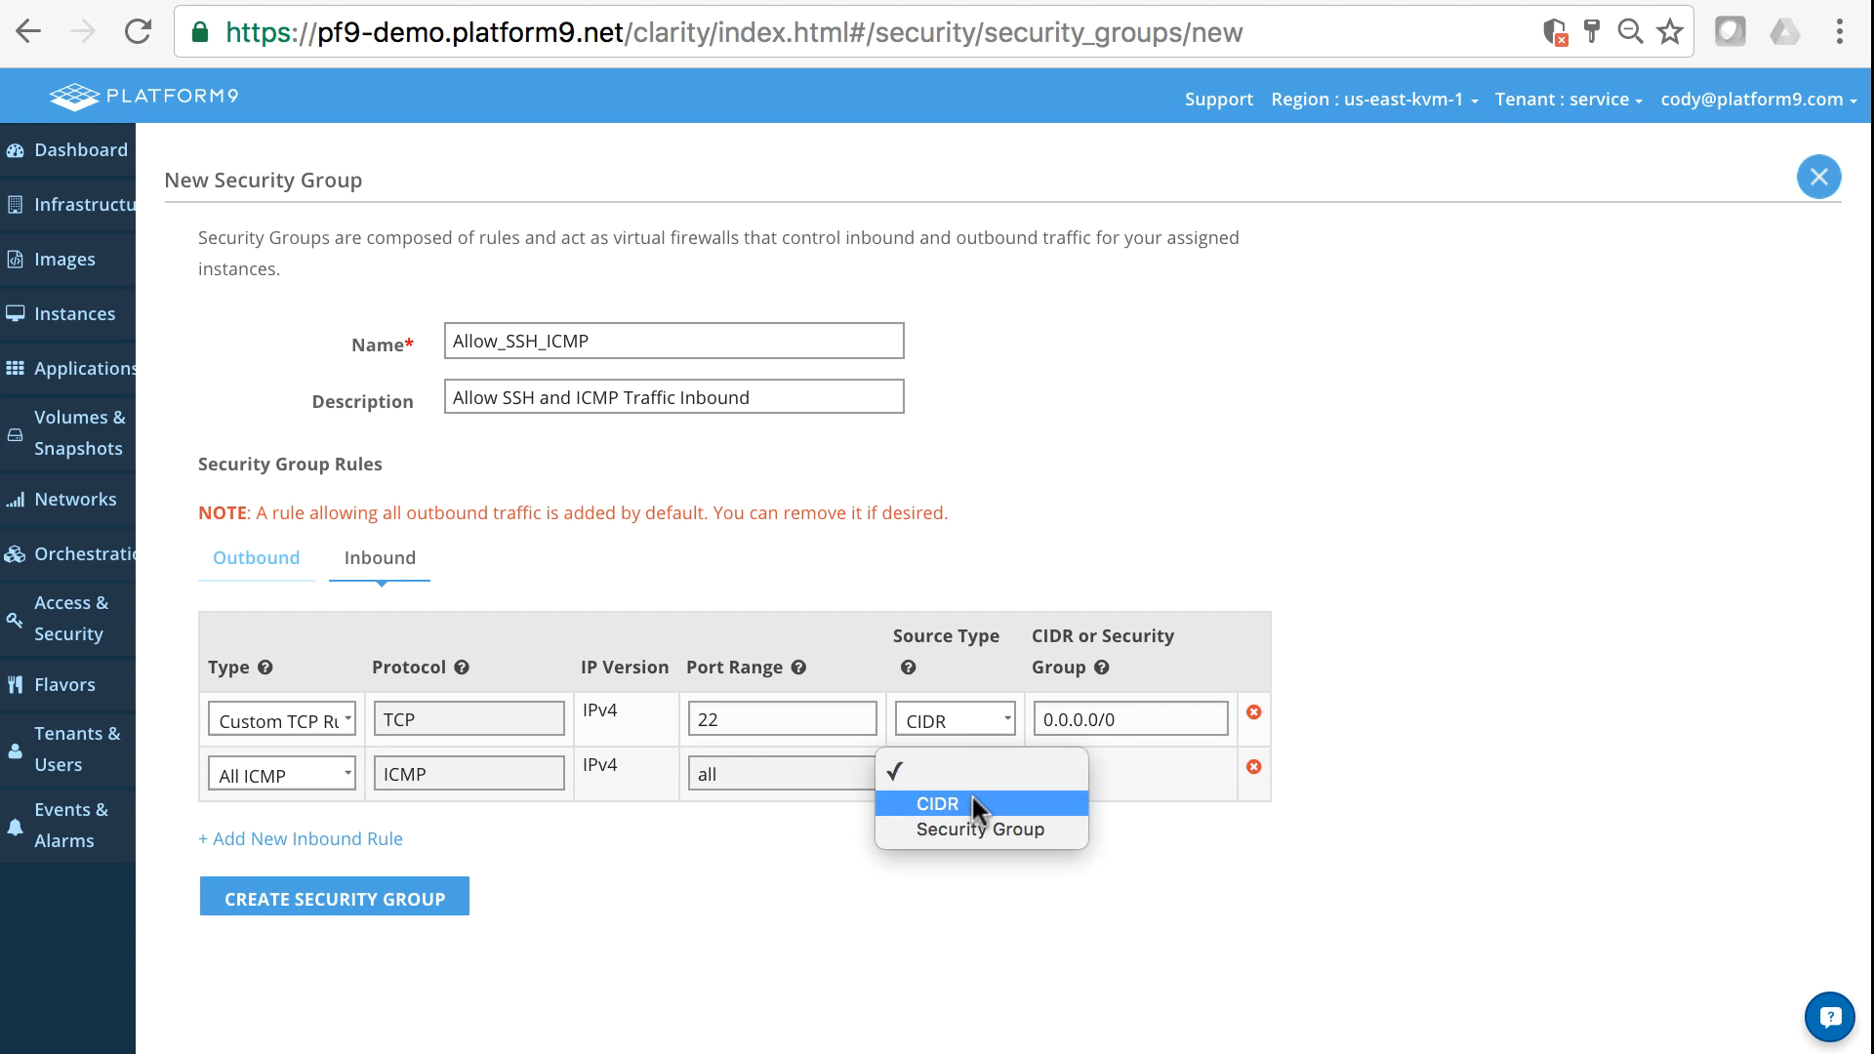
left_click(971, 793)
left_click(1110, 774)
type("0.0")
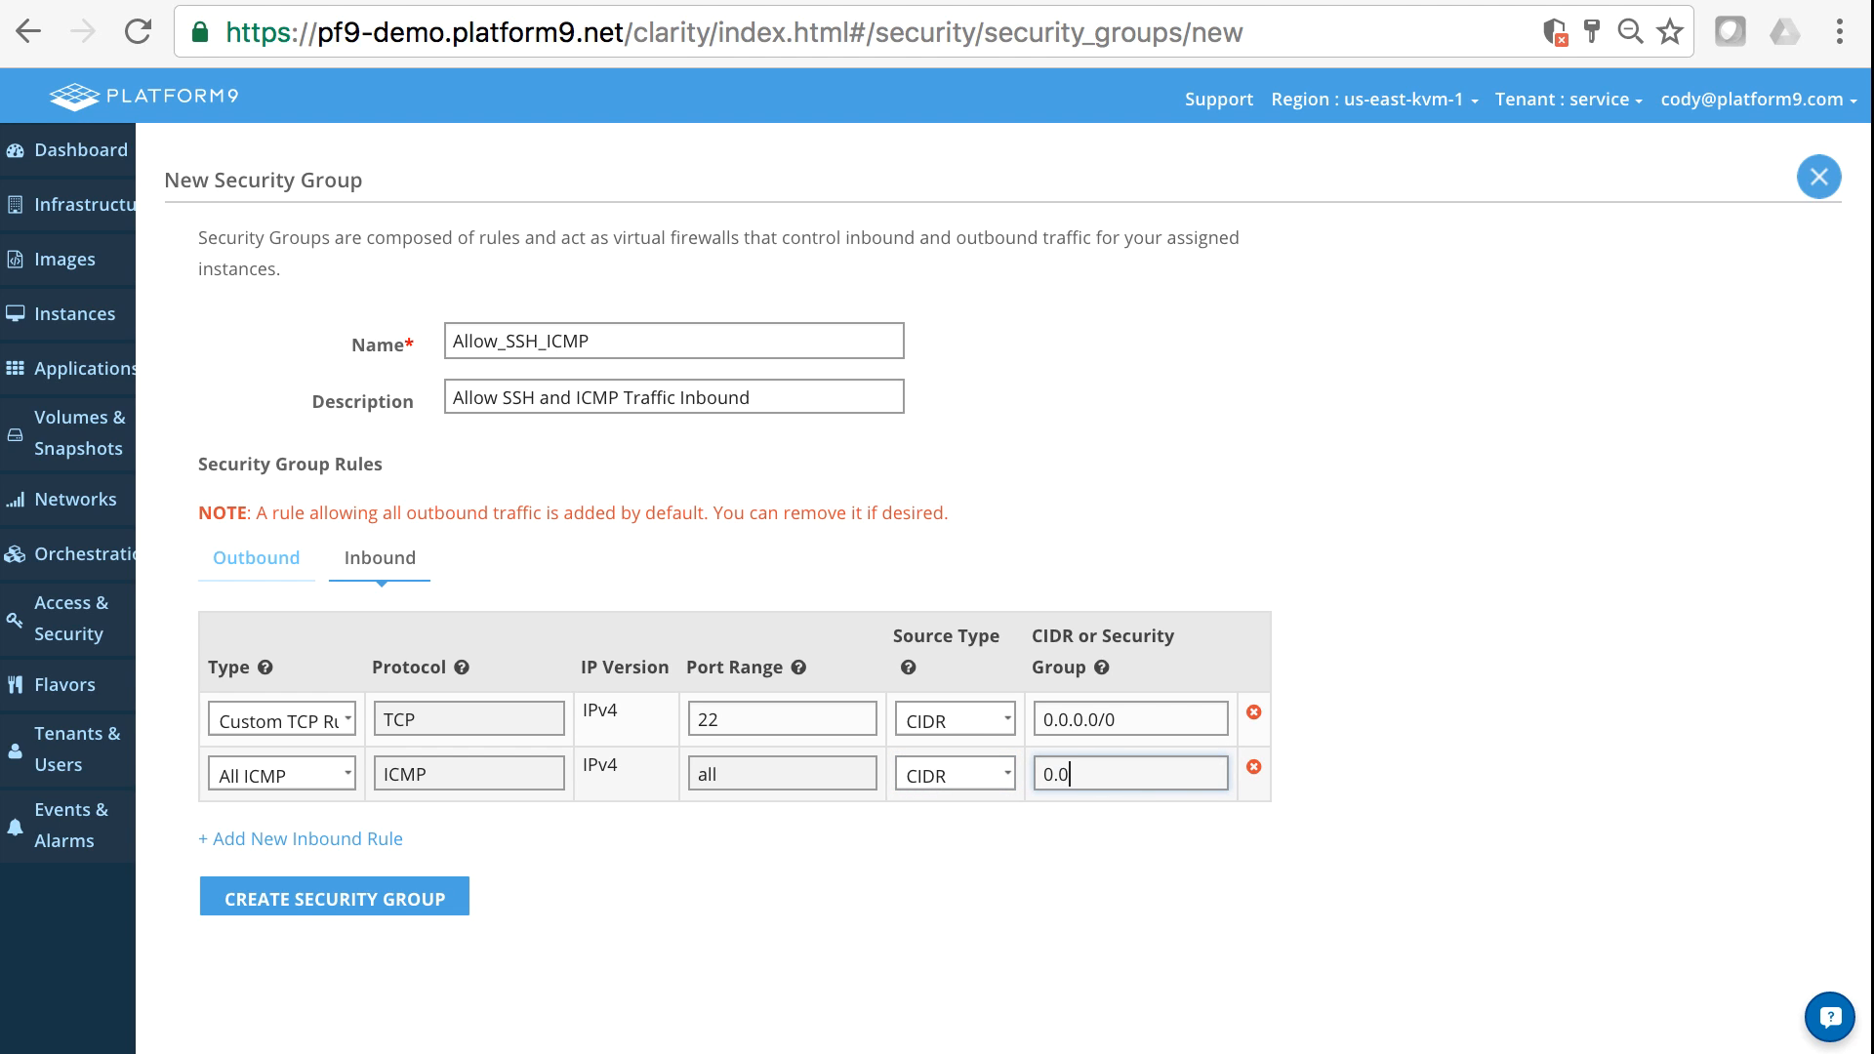
type(".0.0/0")
left_click(385, 891)
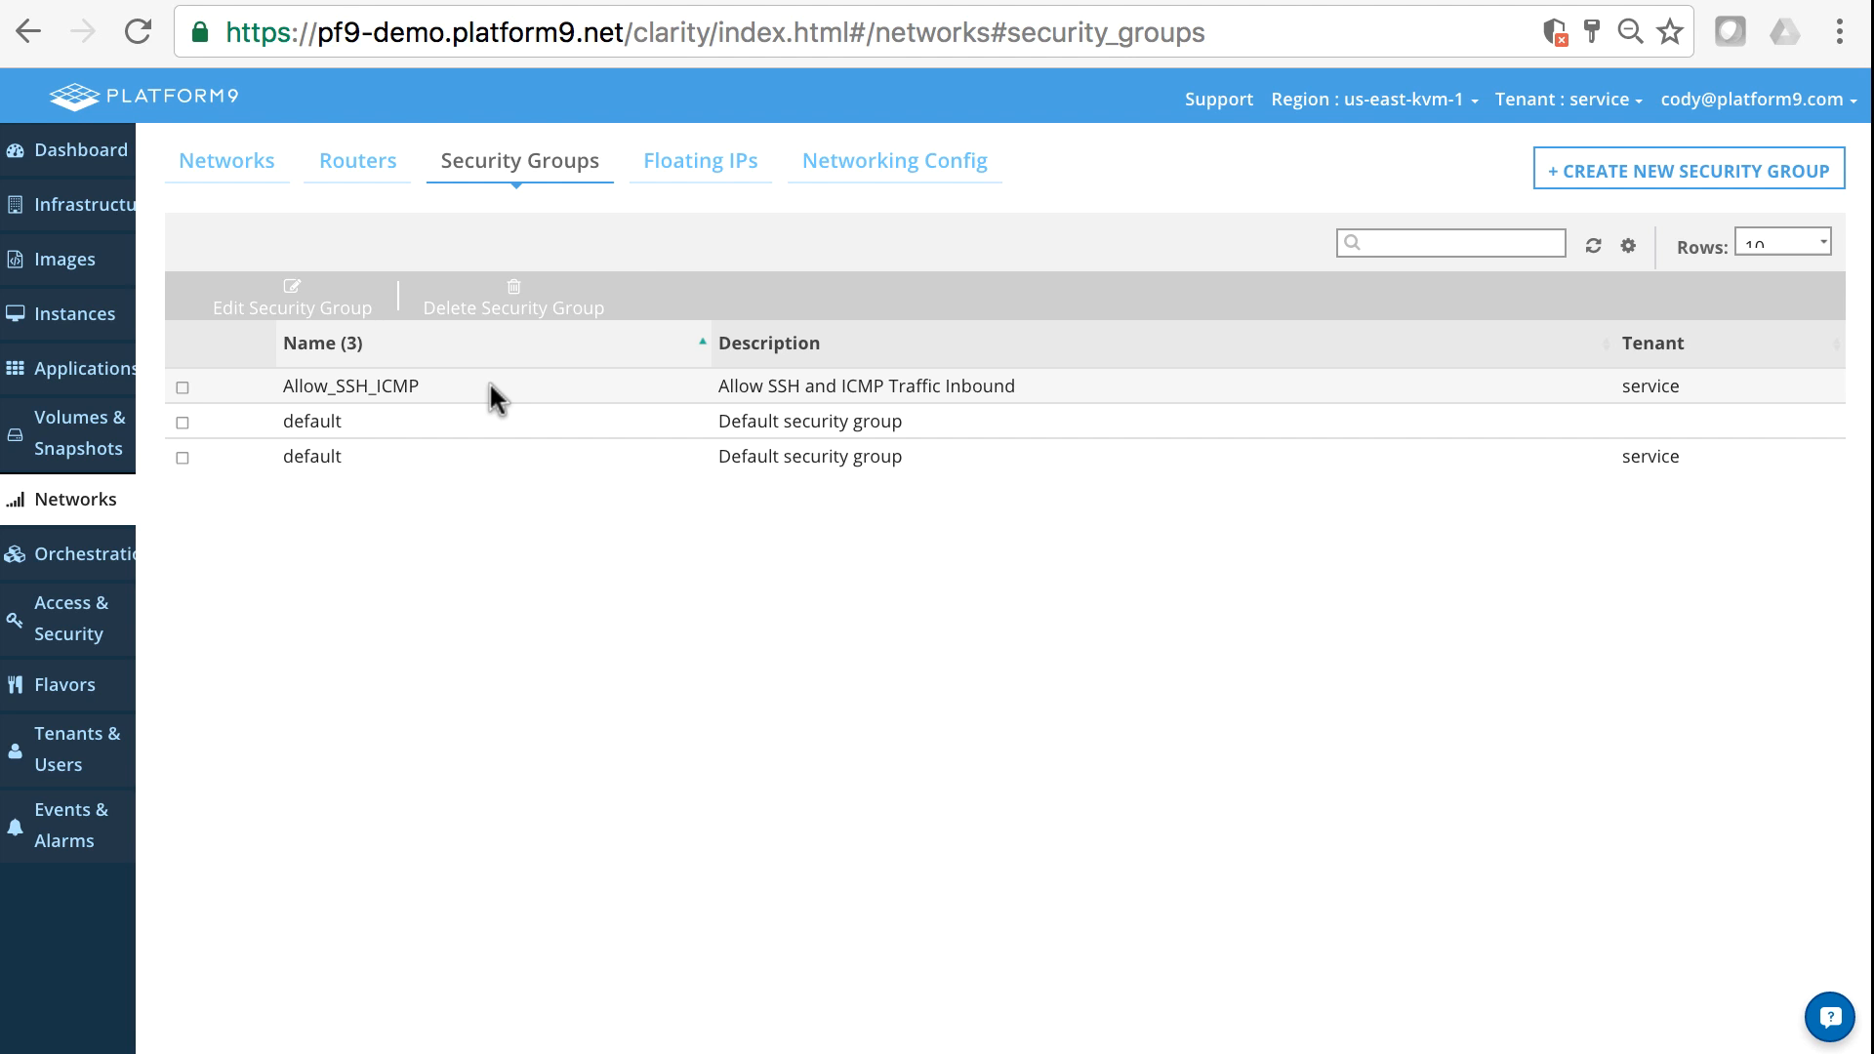
- Create a new floating IP address from External-Network without assigning it to an instance
left_click(690, 156)
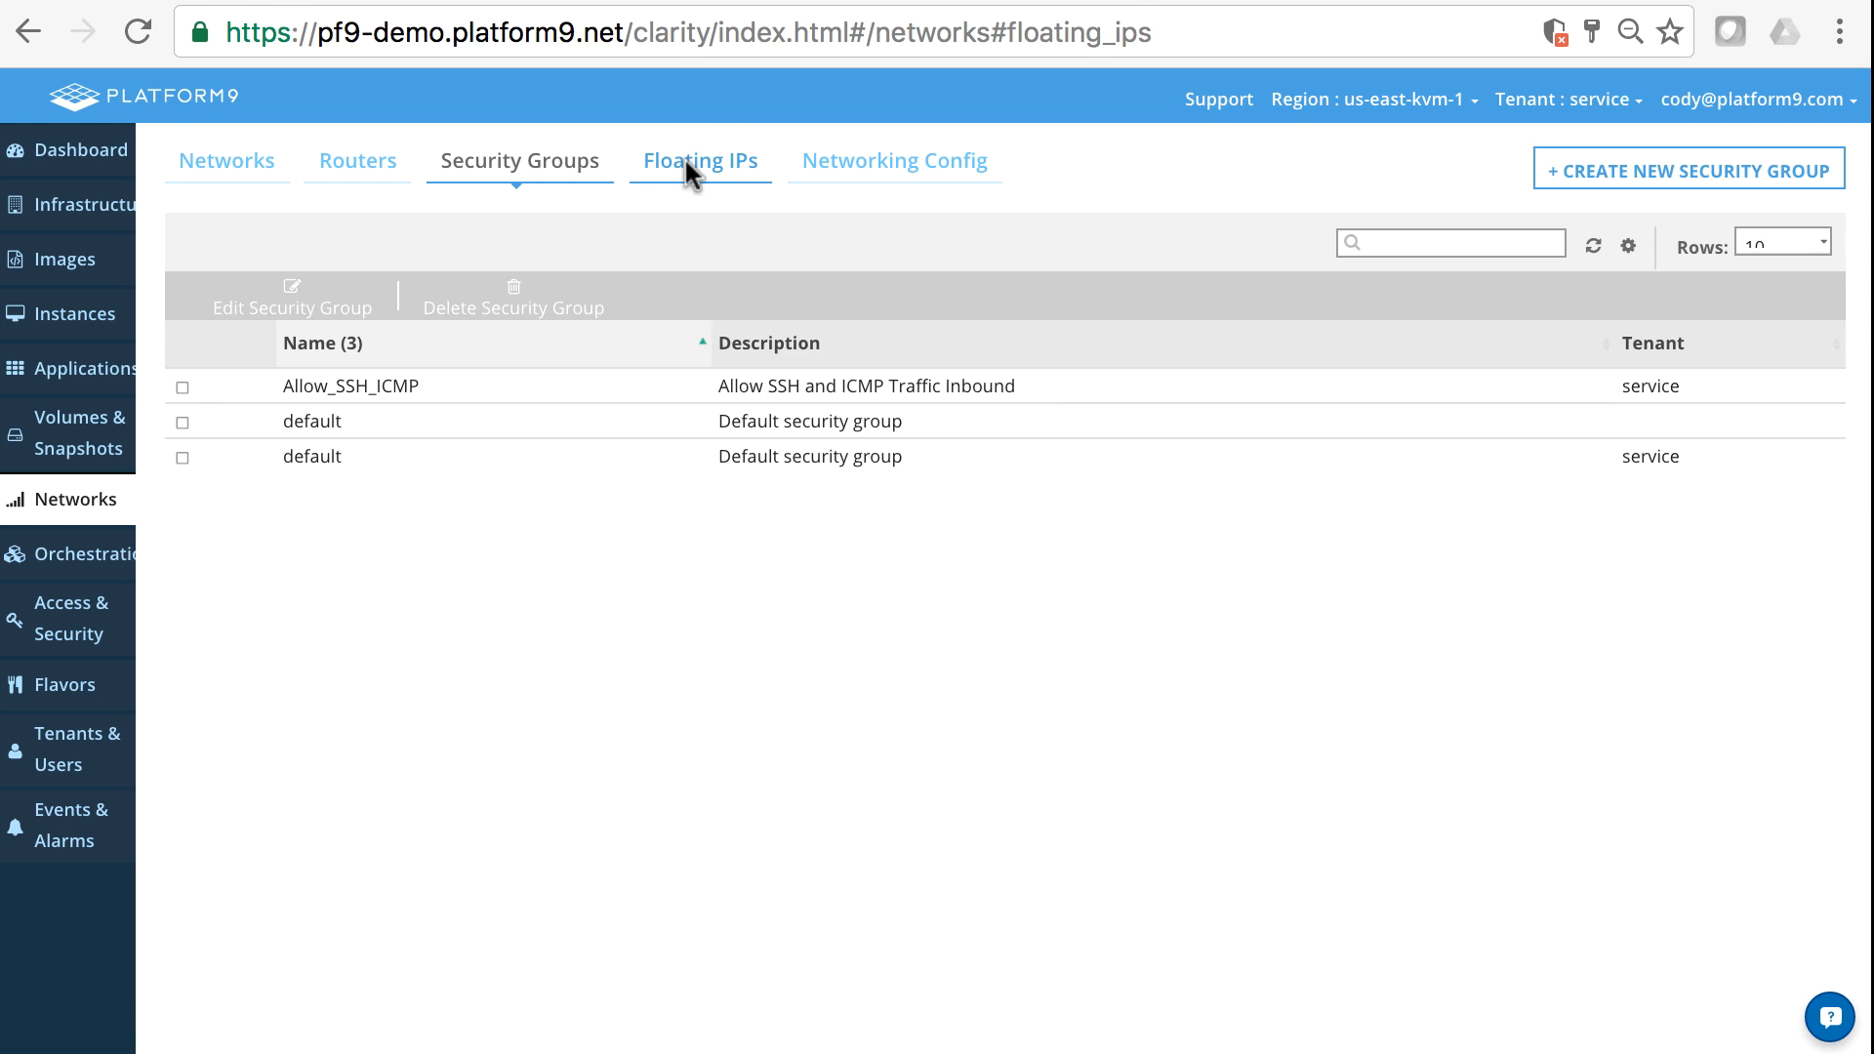
left_click(1006, 489)
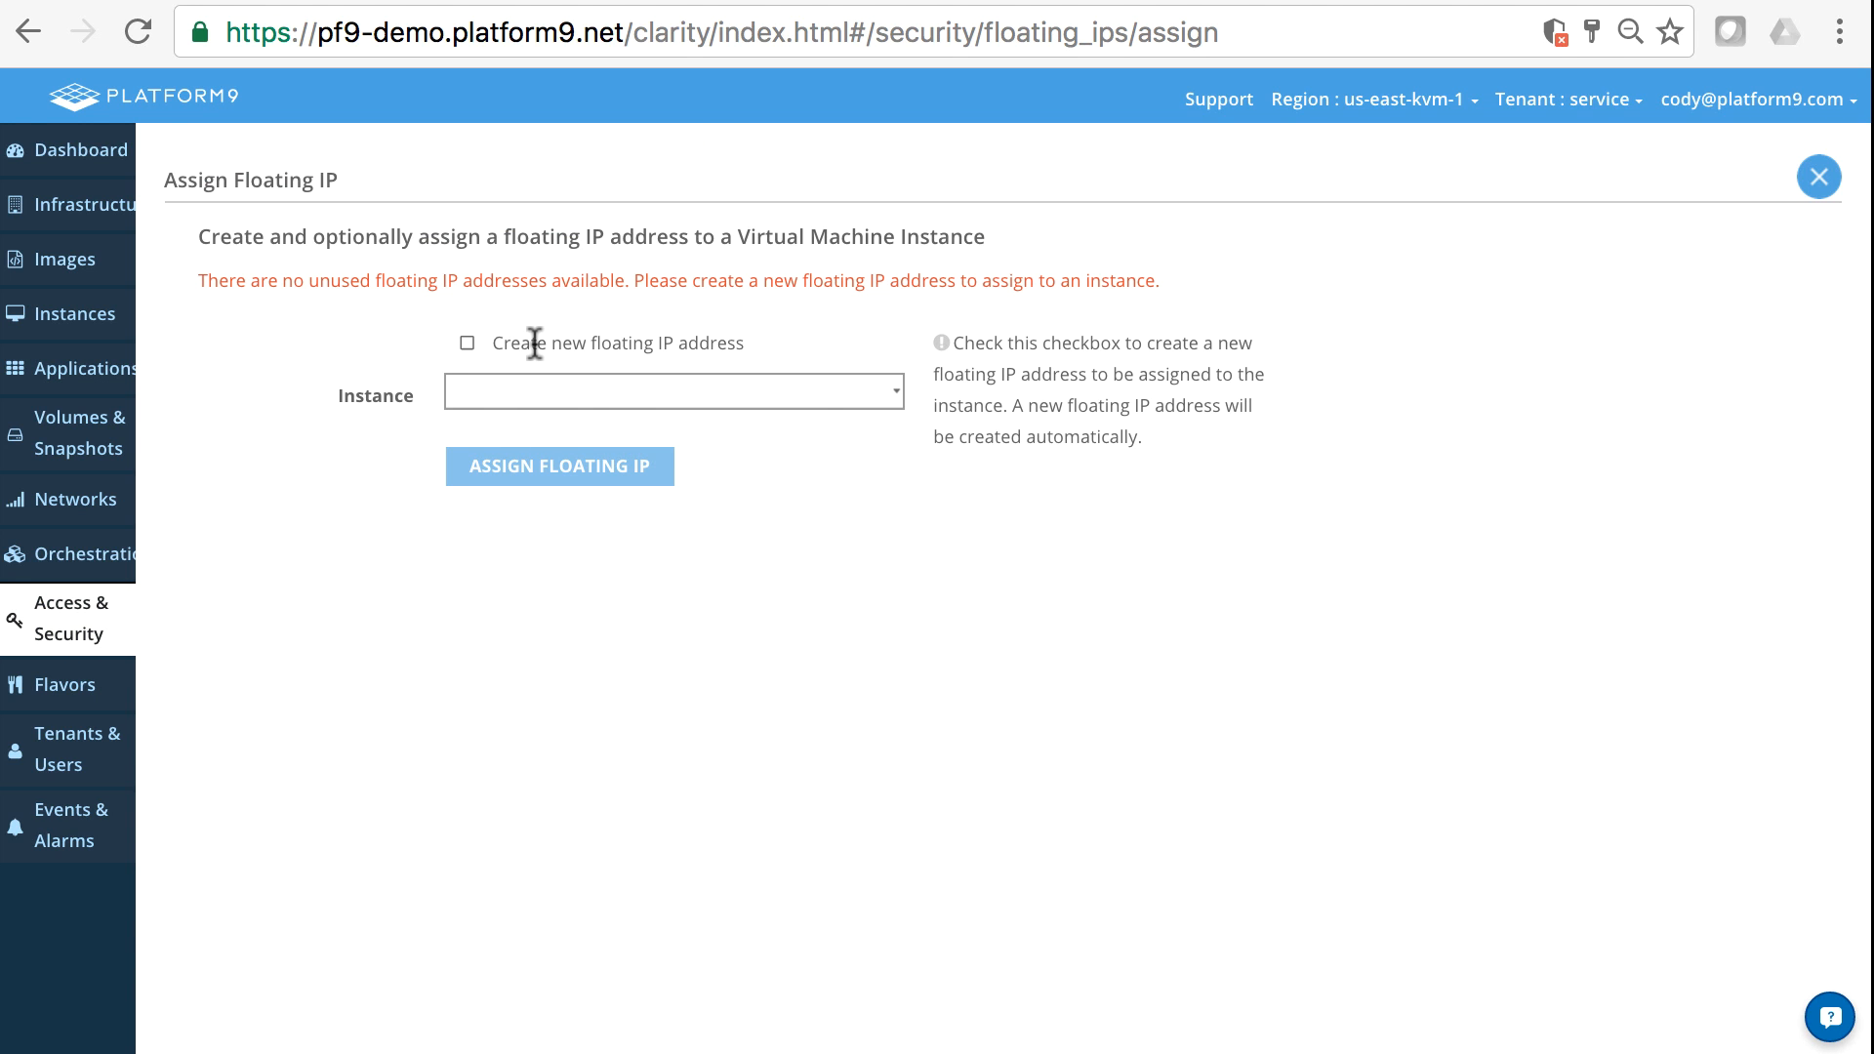
left_click(533, 344)
left_click(503, 380)
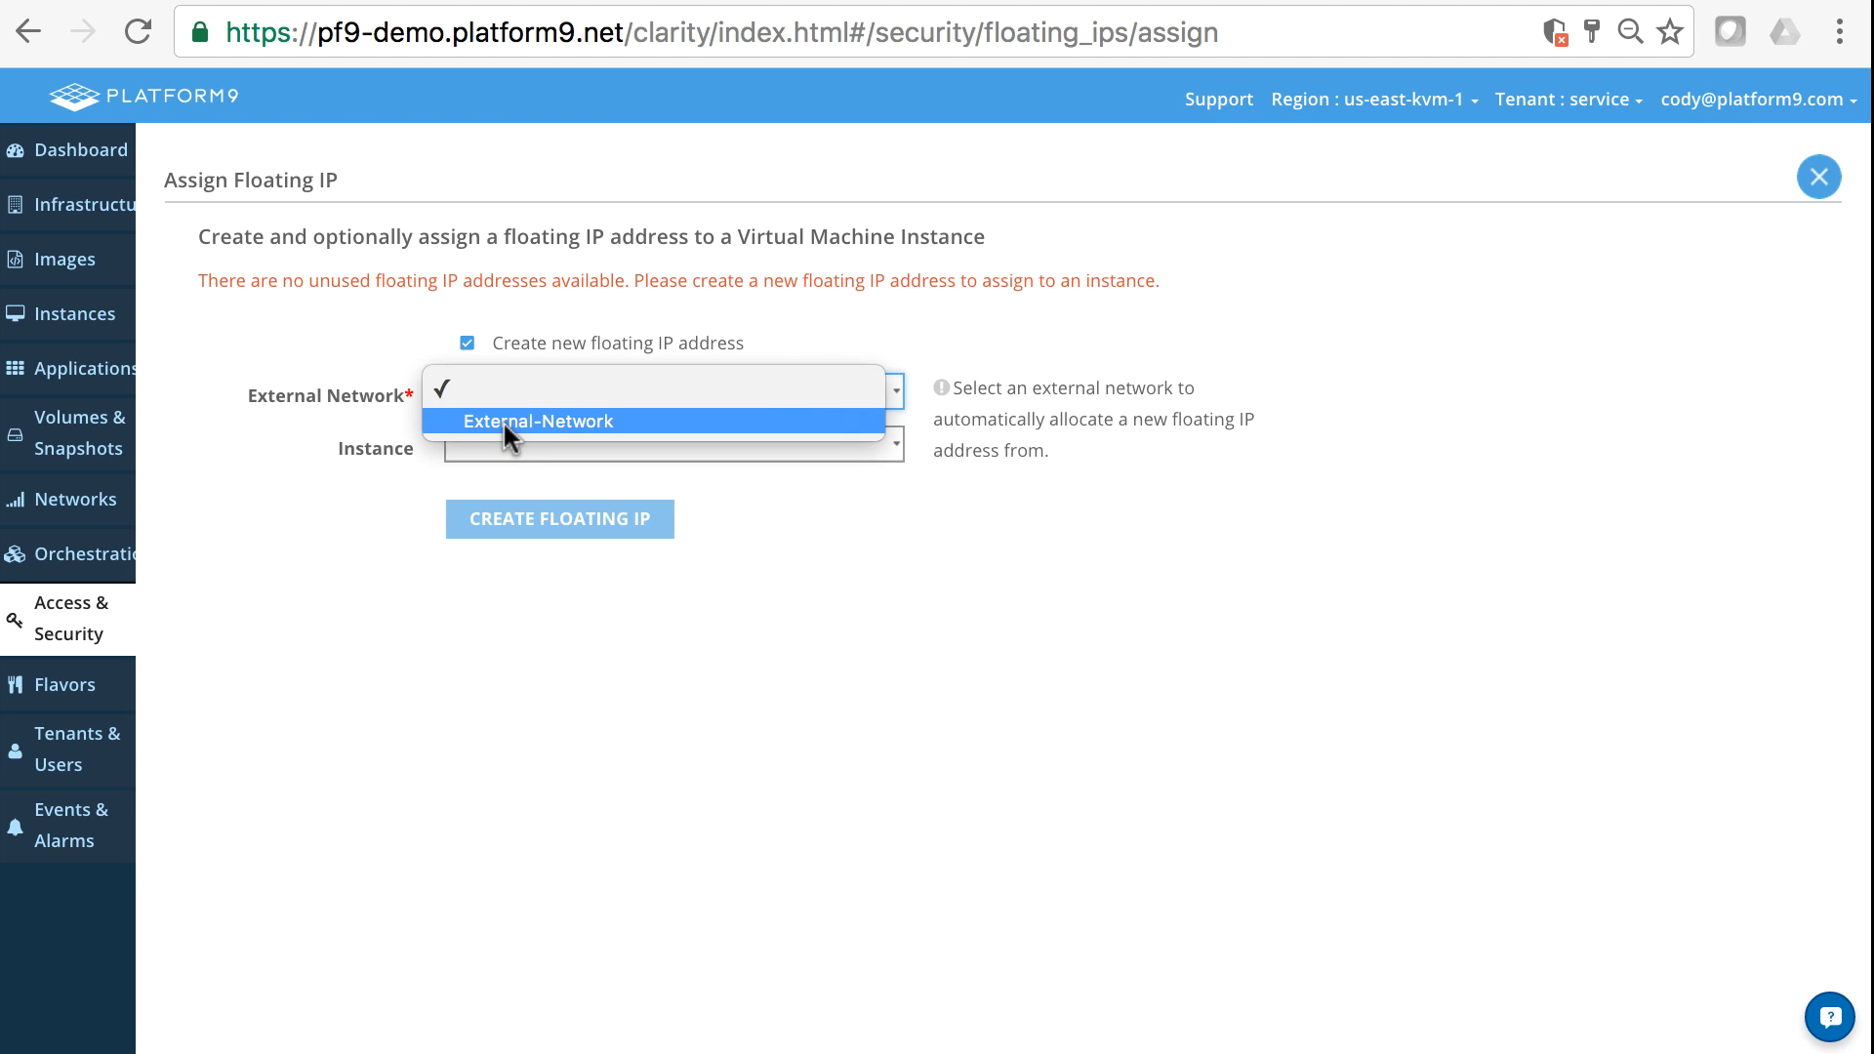
left_click(502, 419)
left_click(584, 442)
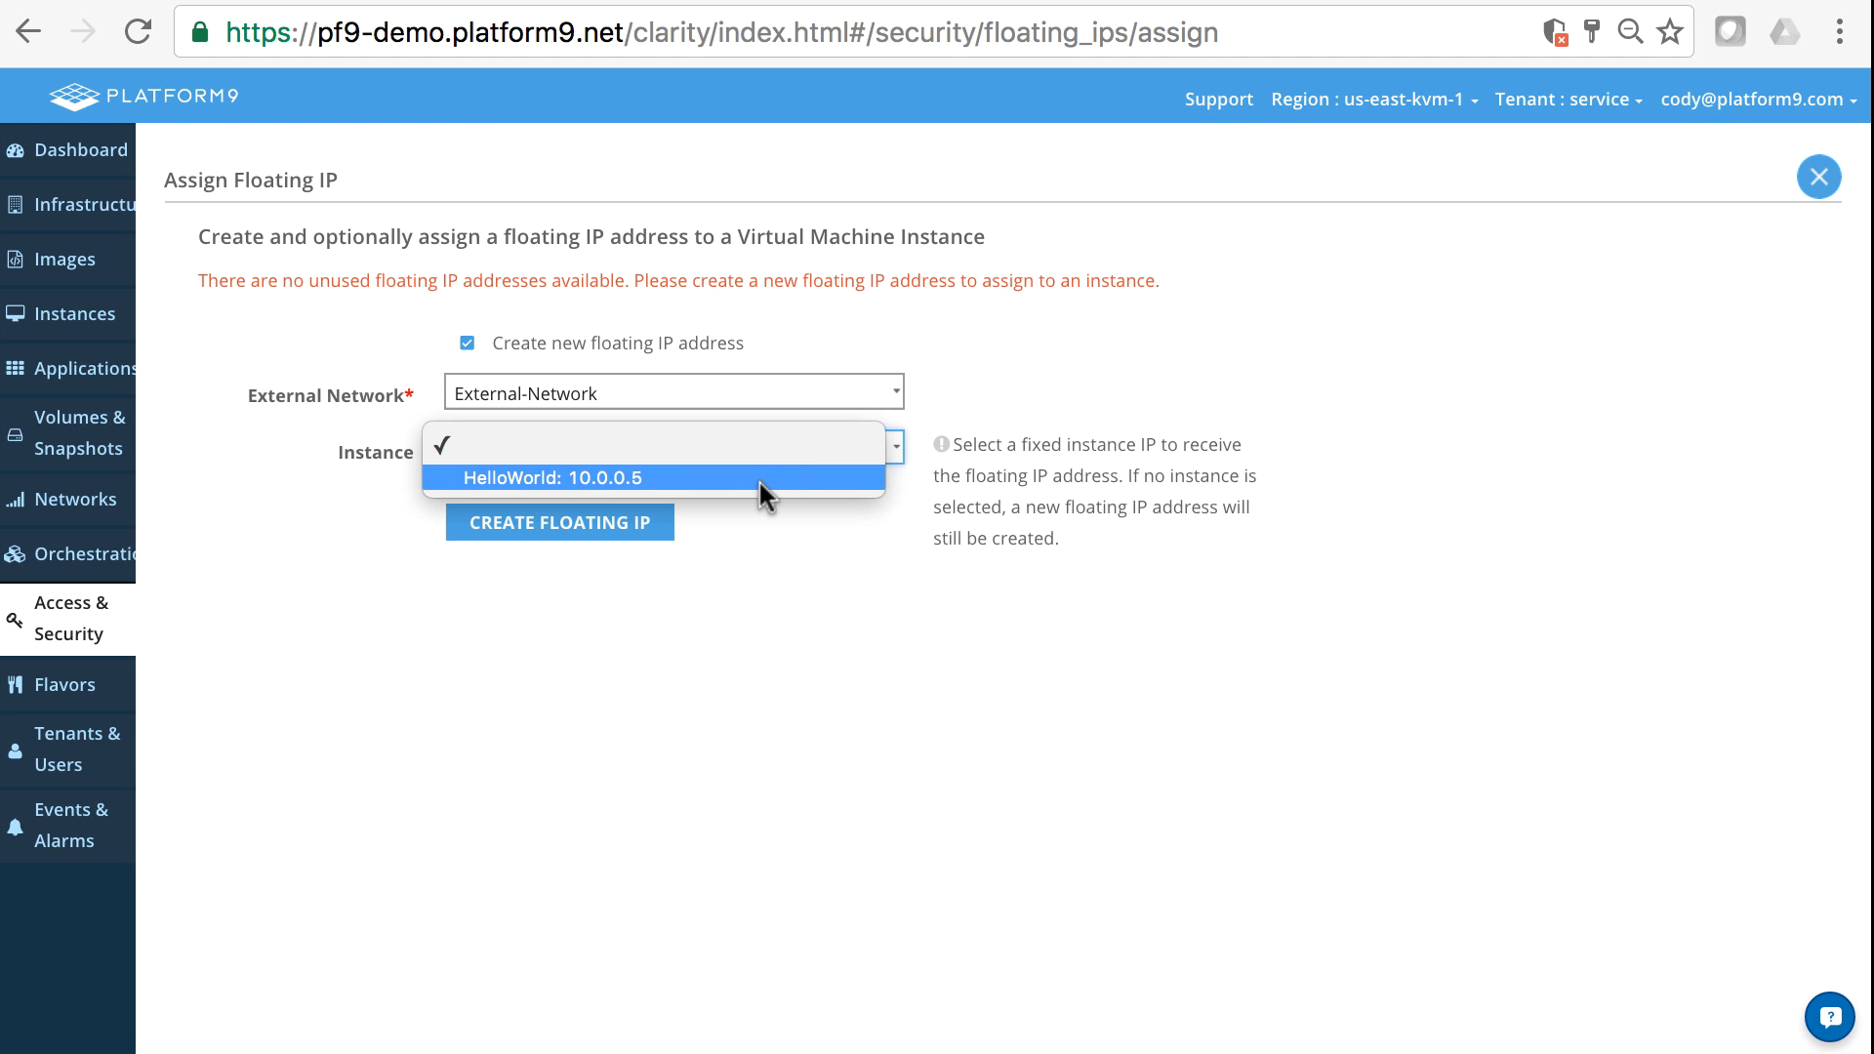
left_click(679, 851)
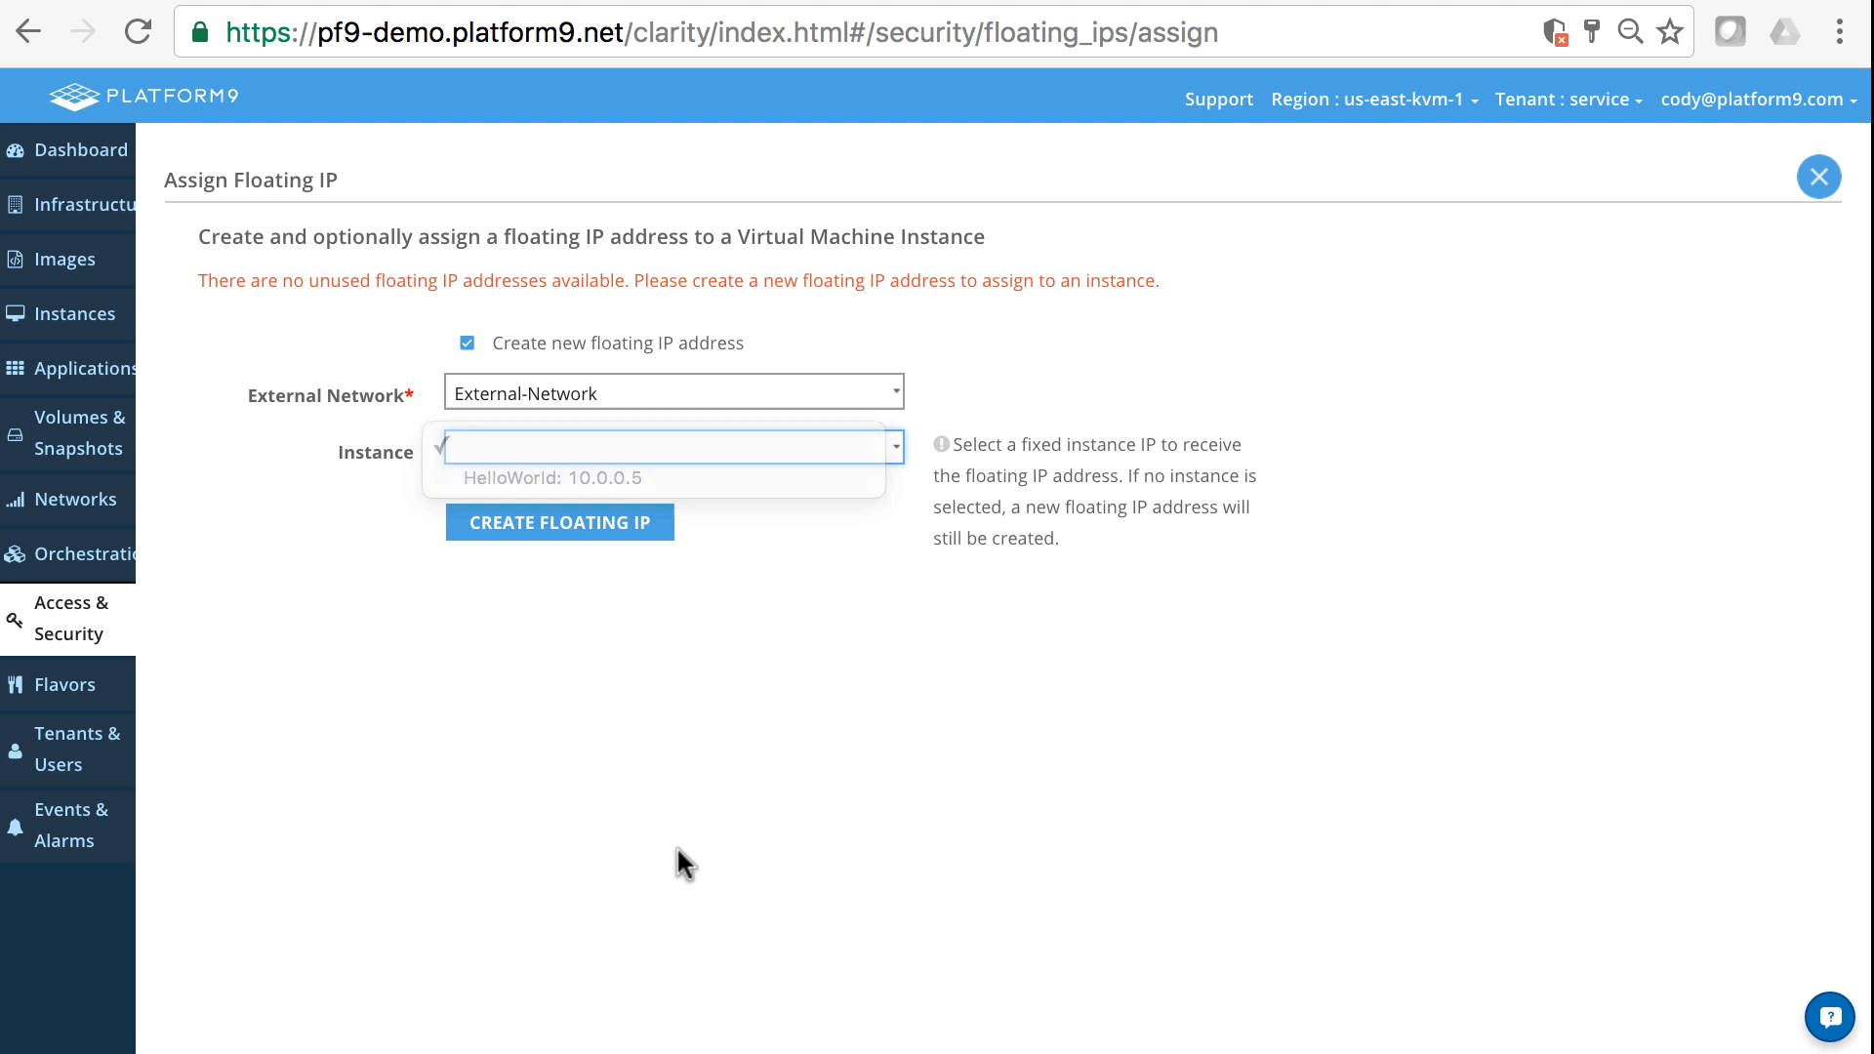
left_click(571, 522)
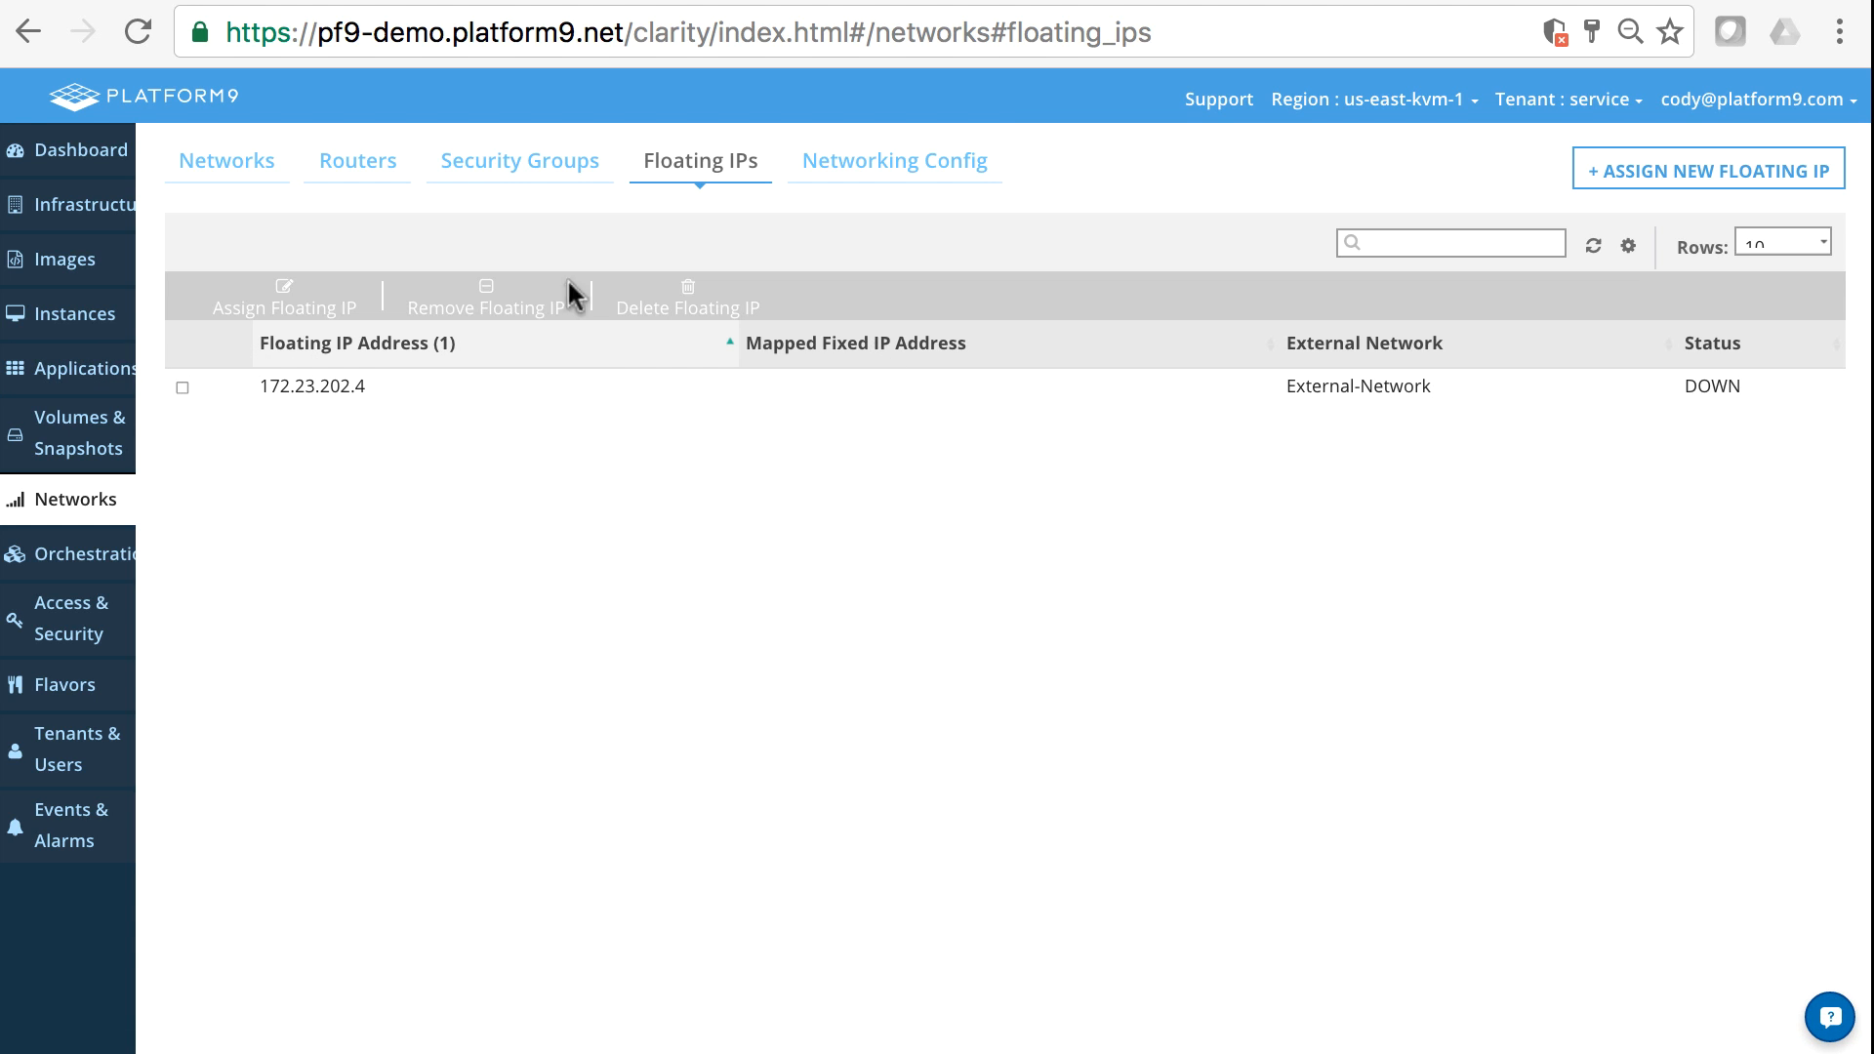
- Go to the list of VM instances and select HelloWorld
left_click(477, 158)
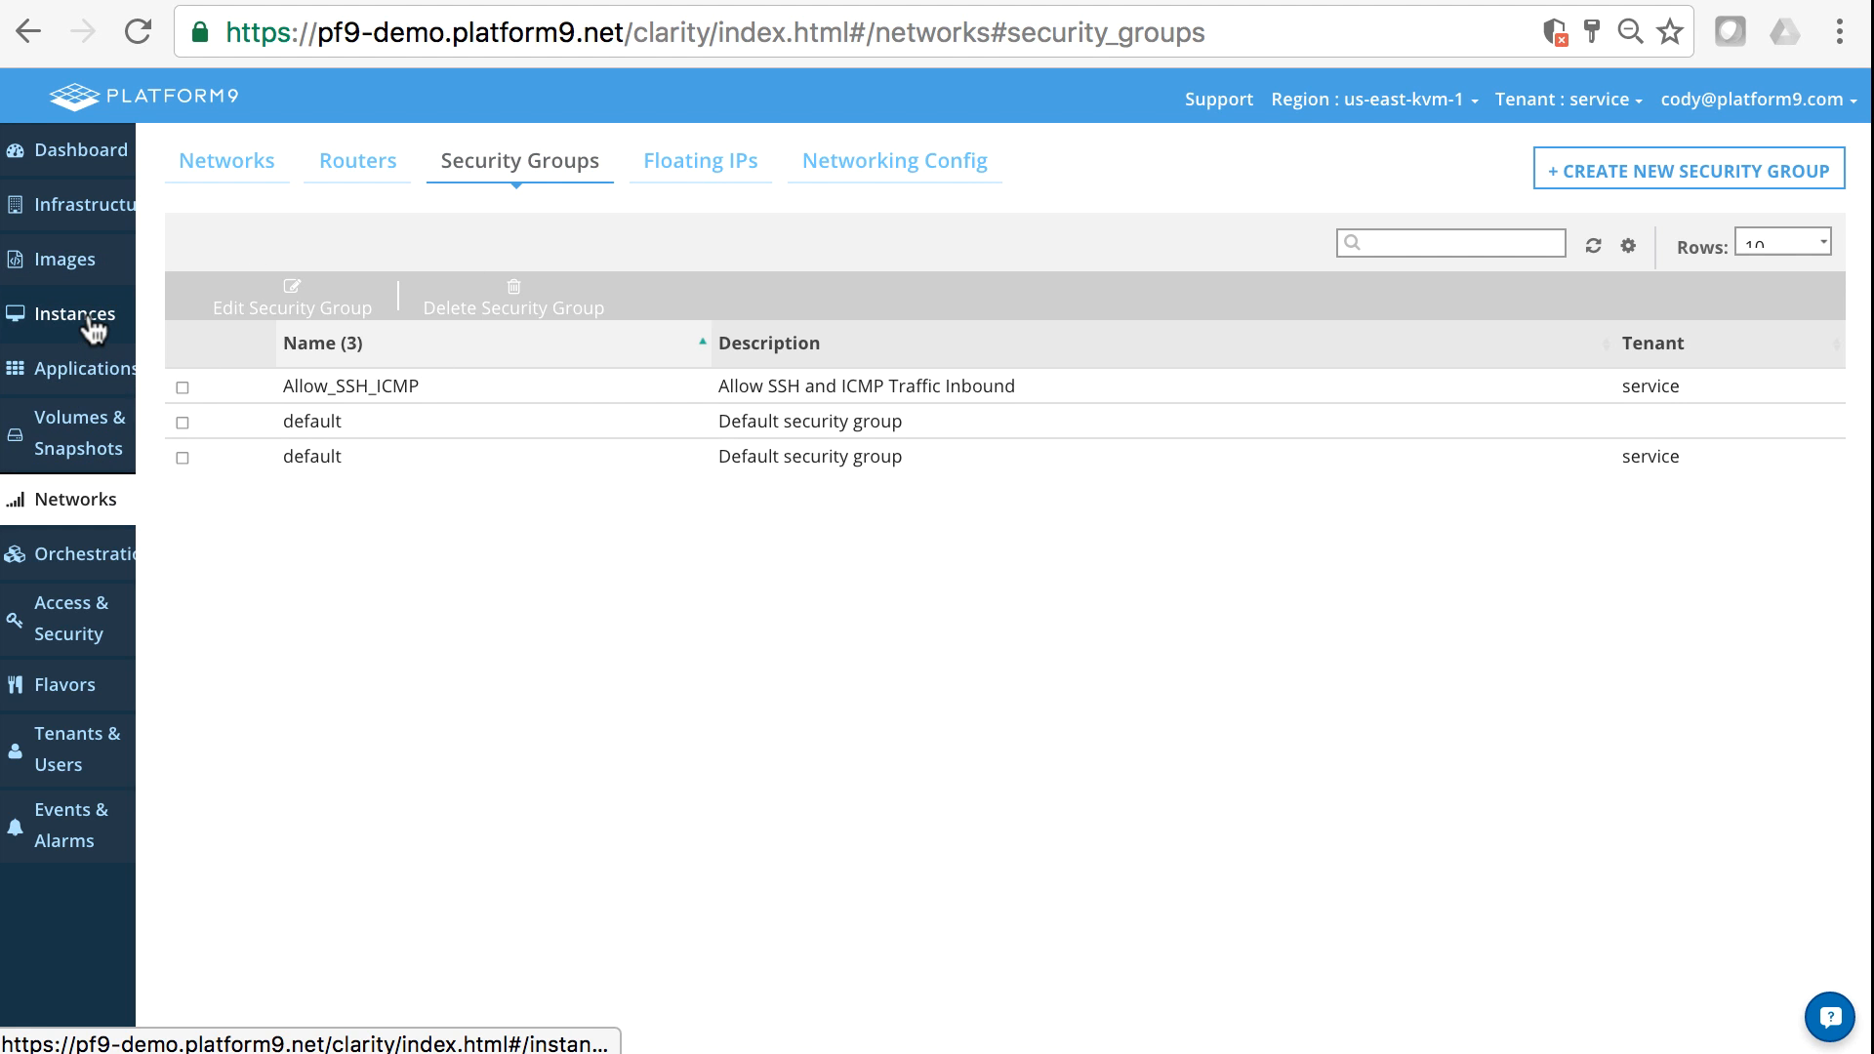
left_click(35, 315)
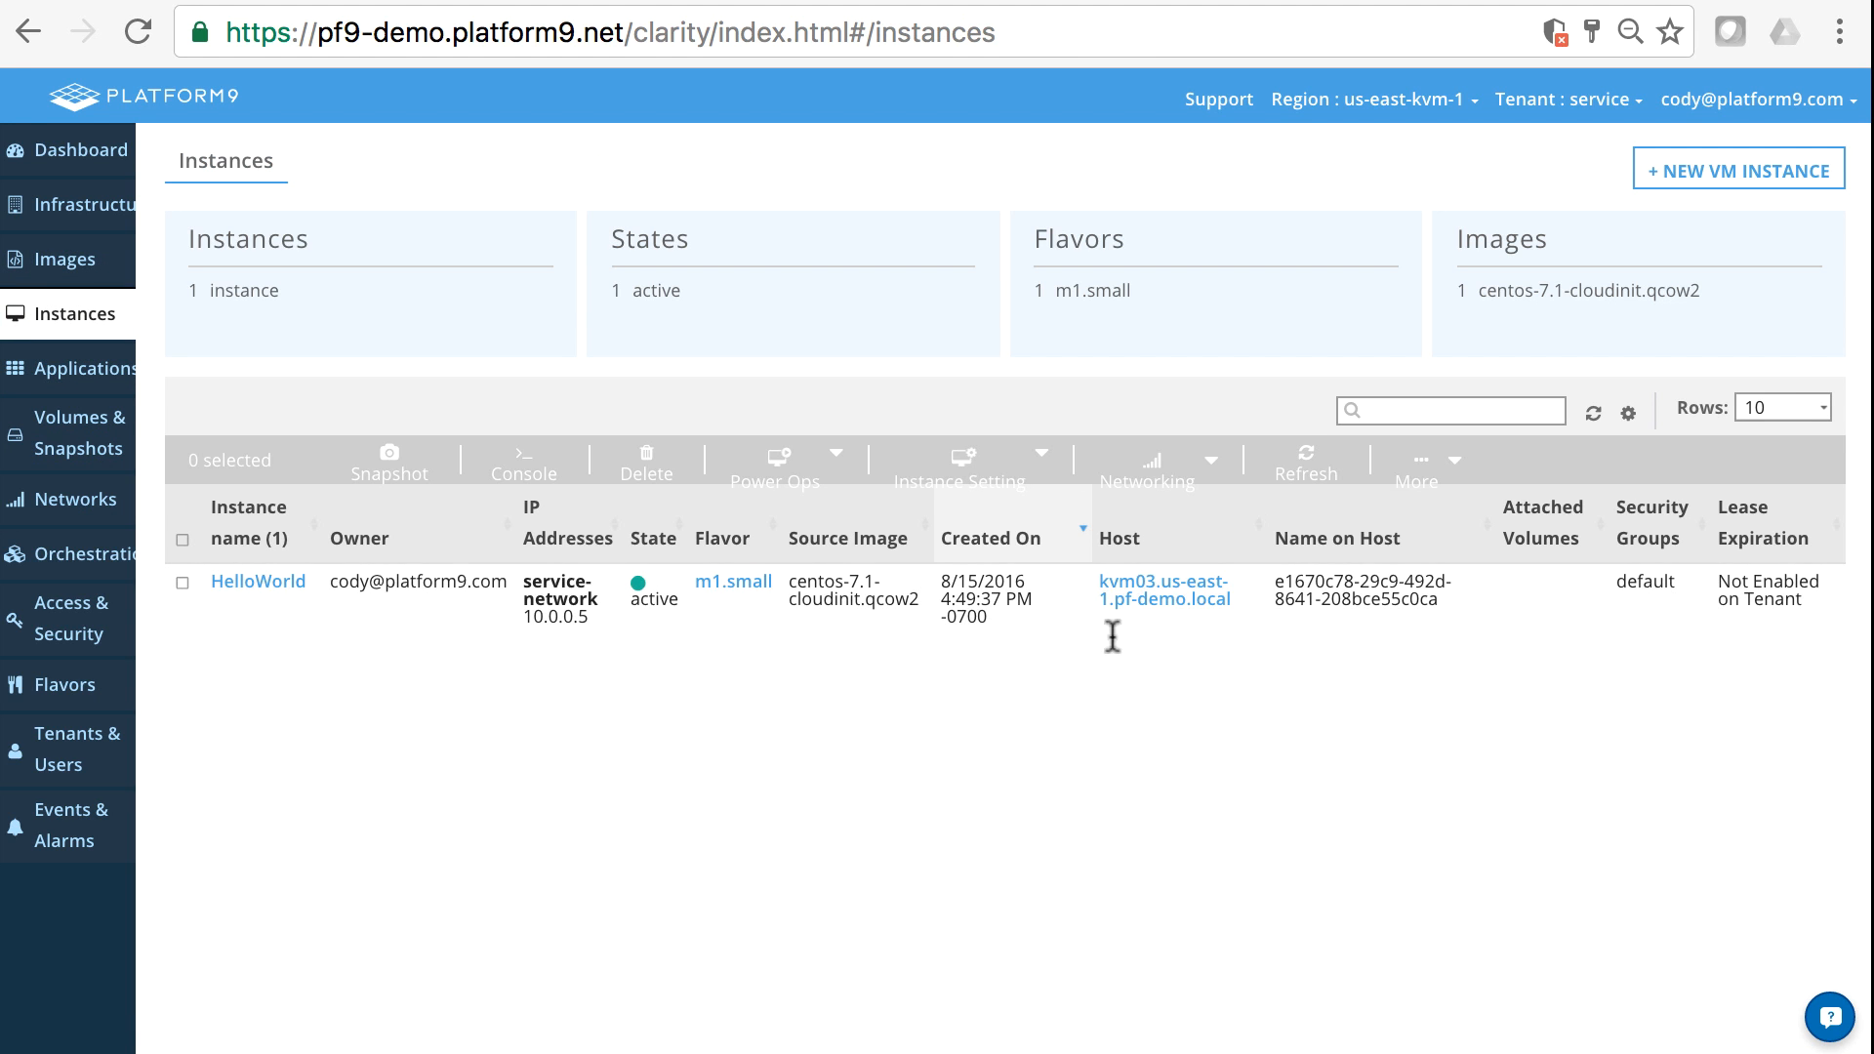
left_click(182, 584)
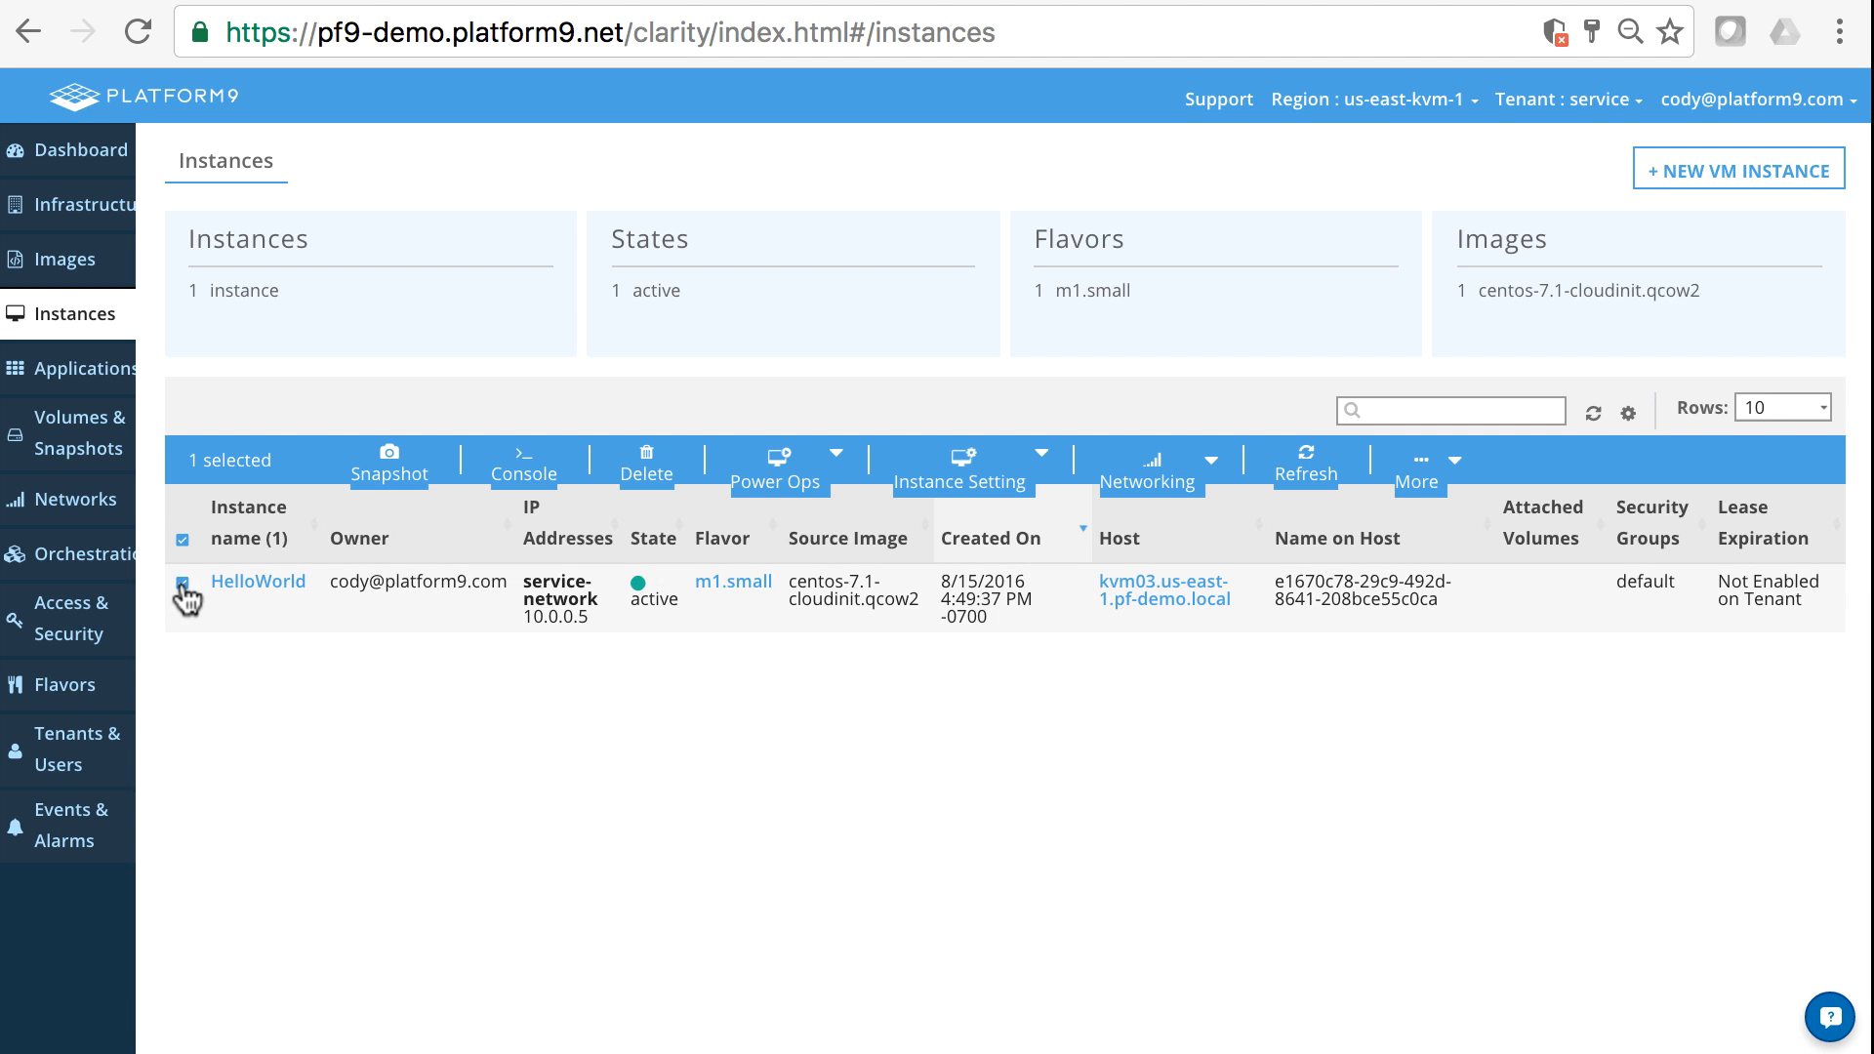
left_click(1212, 463)
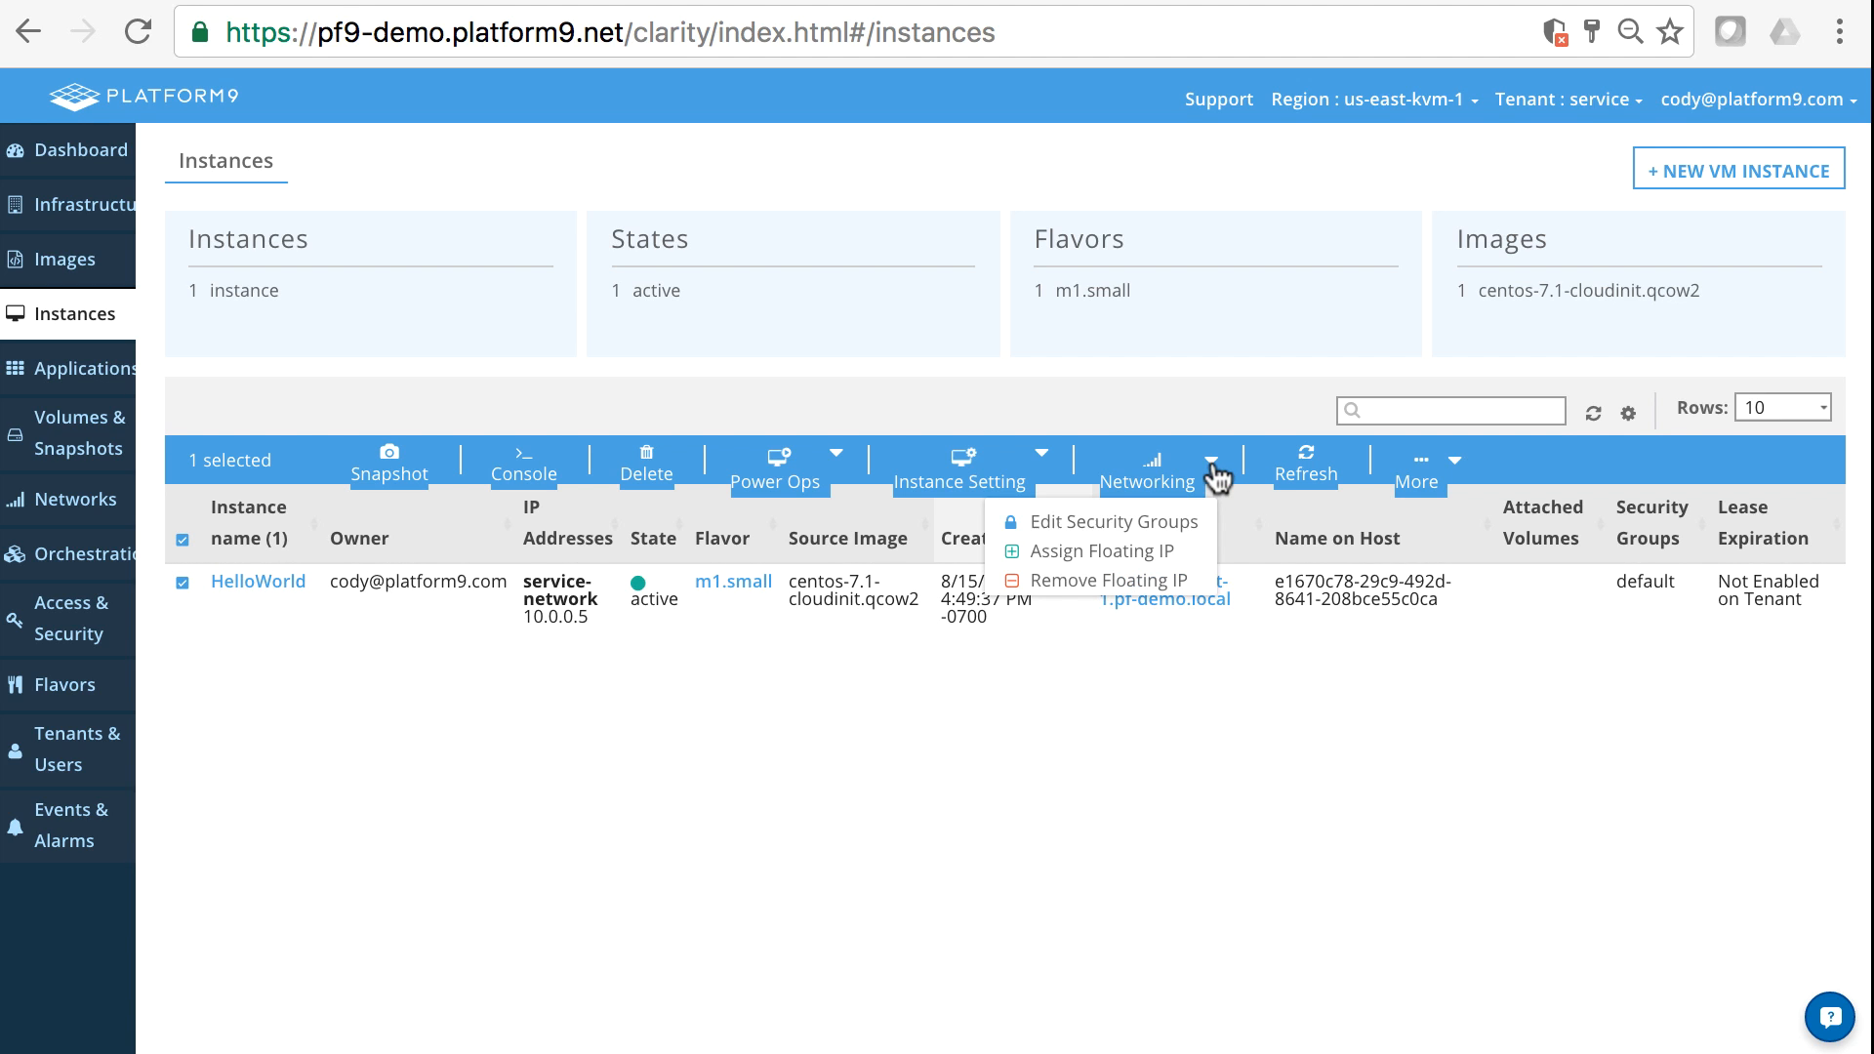
left_click(1108, 525)
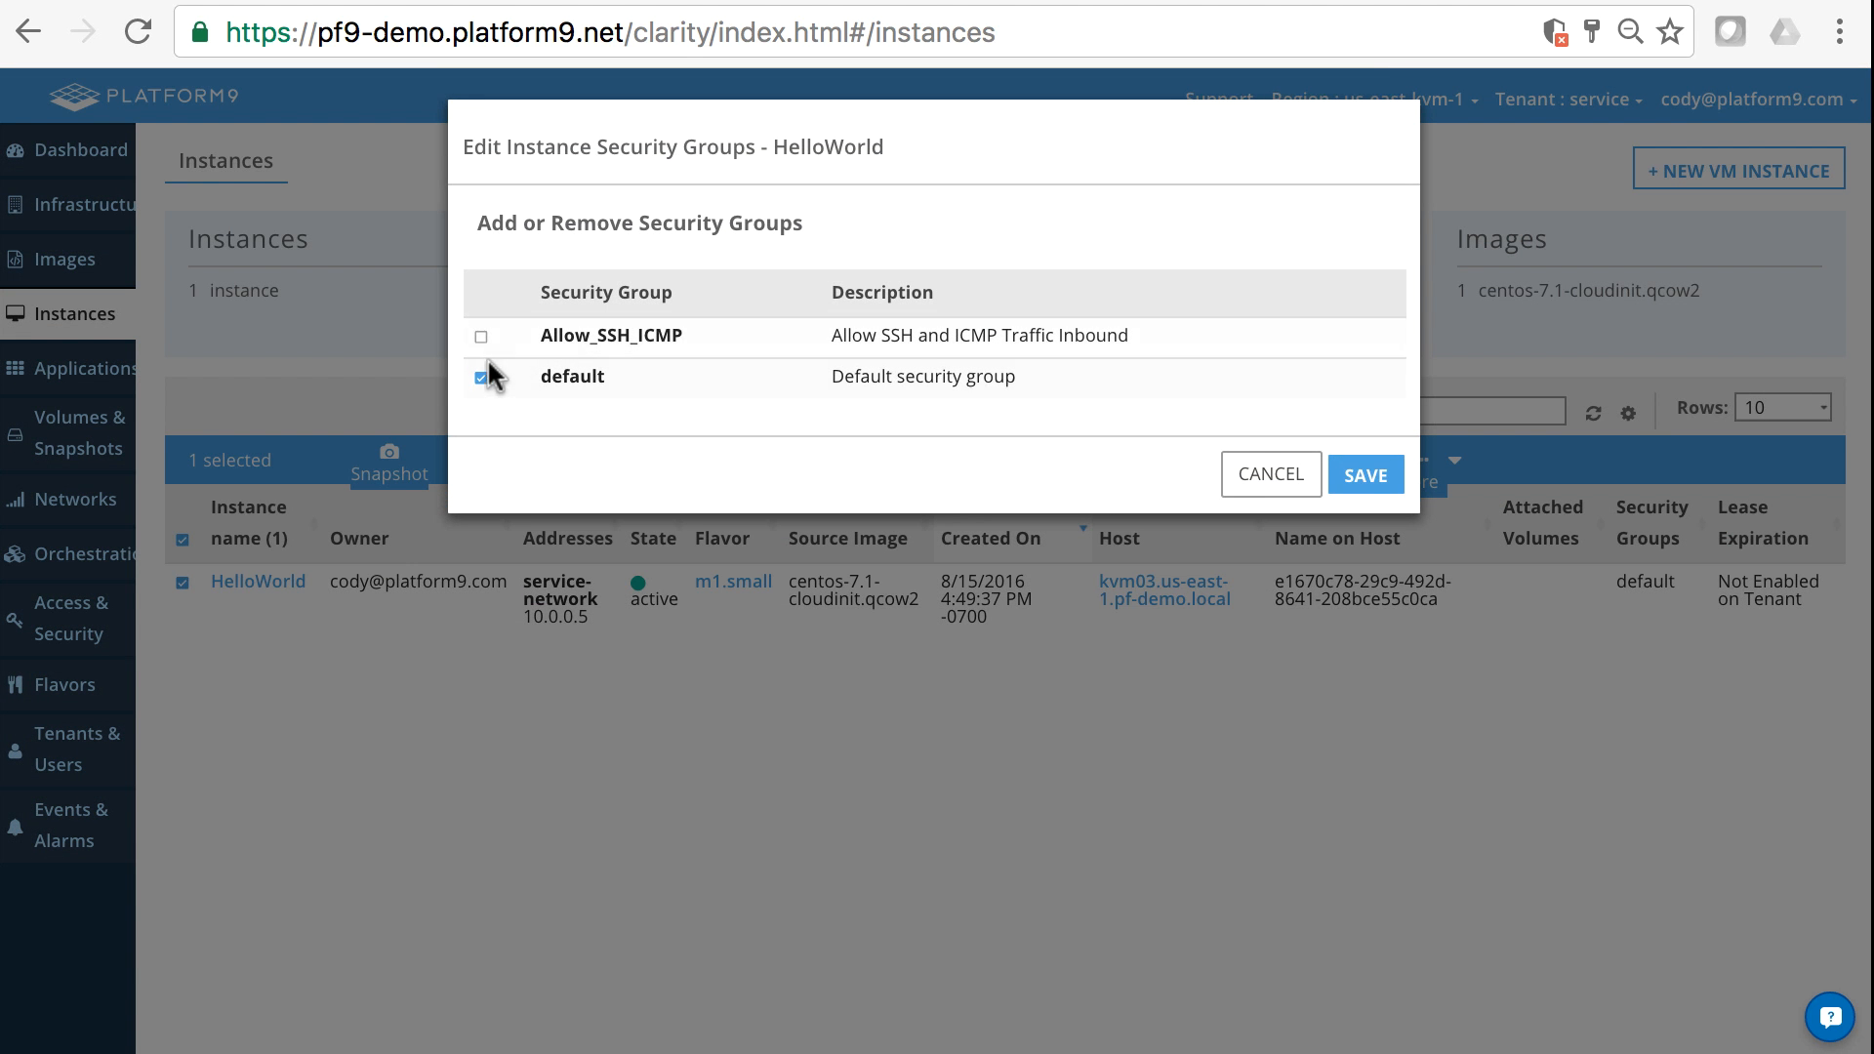
left_click(480, 378)
left_click(481, 337)
left_click(1248, 488)
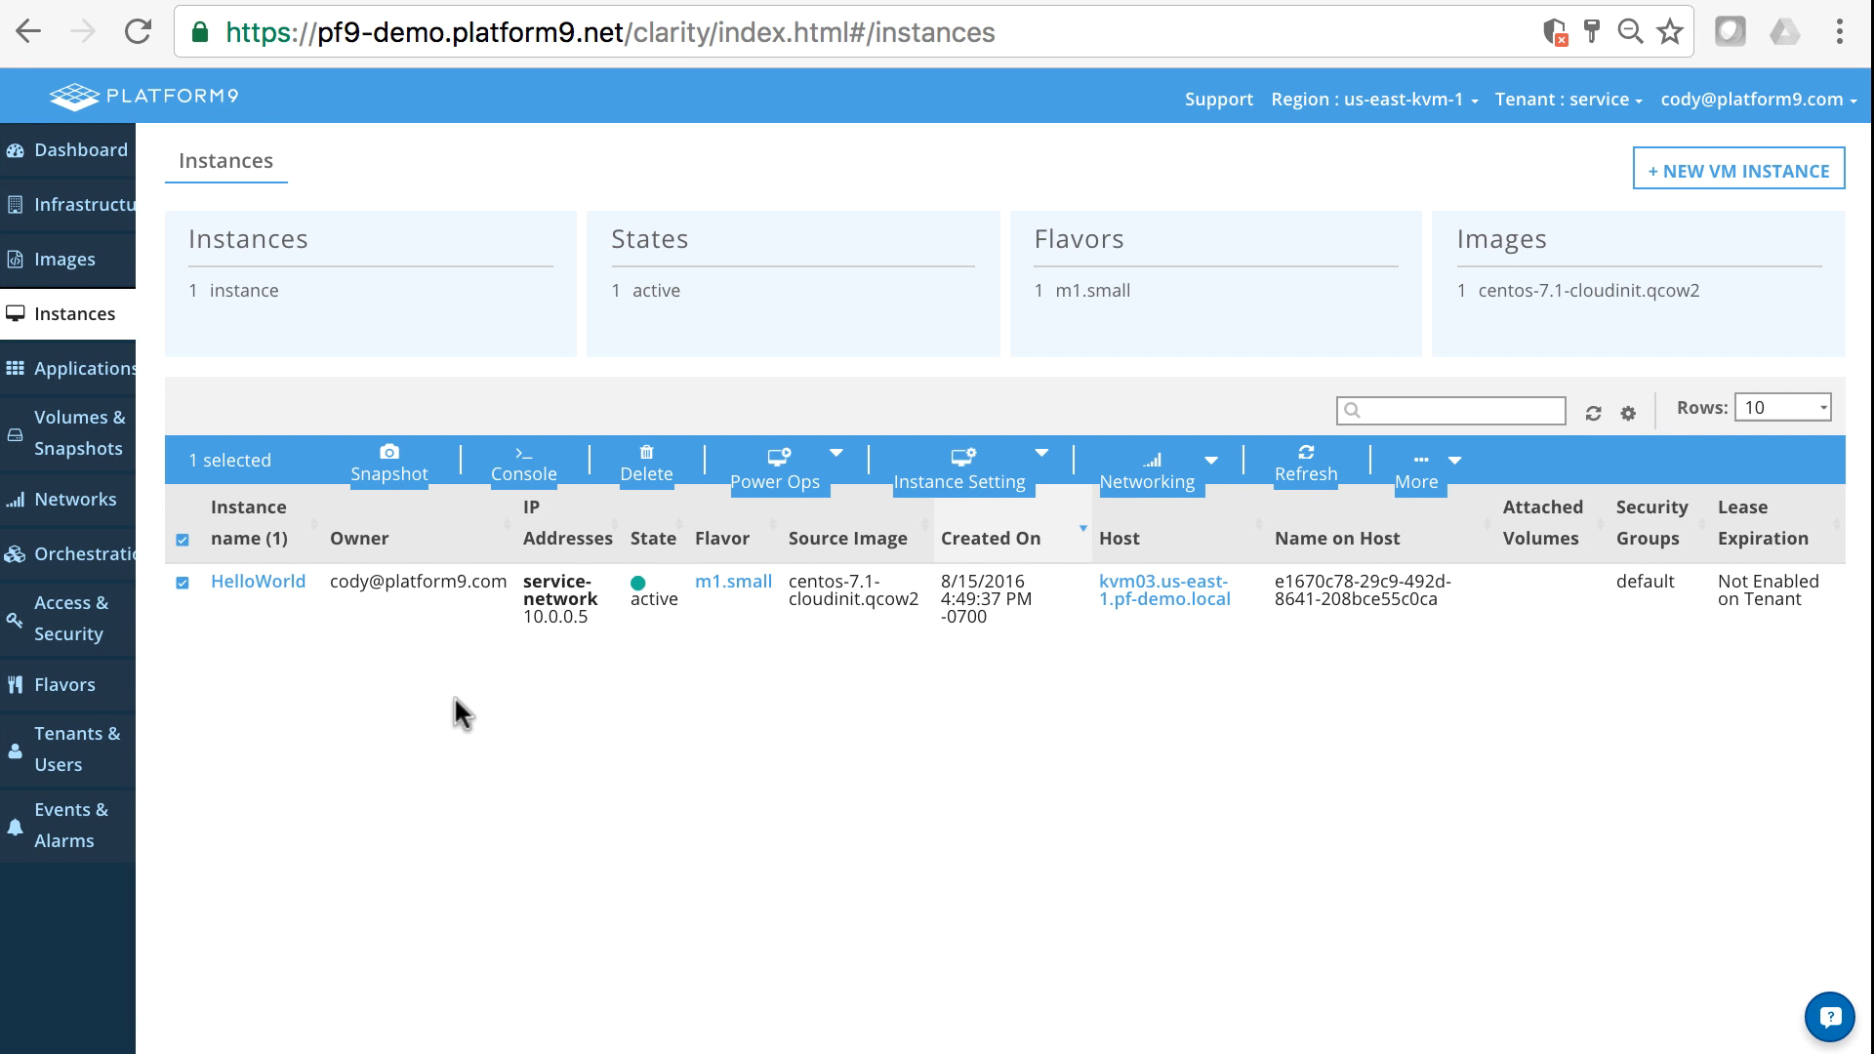
- Assign the floating IP 172.23.202.4 from External-Network to the HelloWorld instance
left_click(1211, 469)
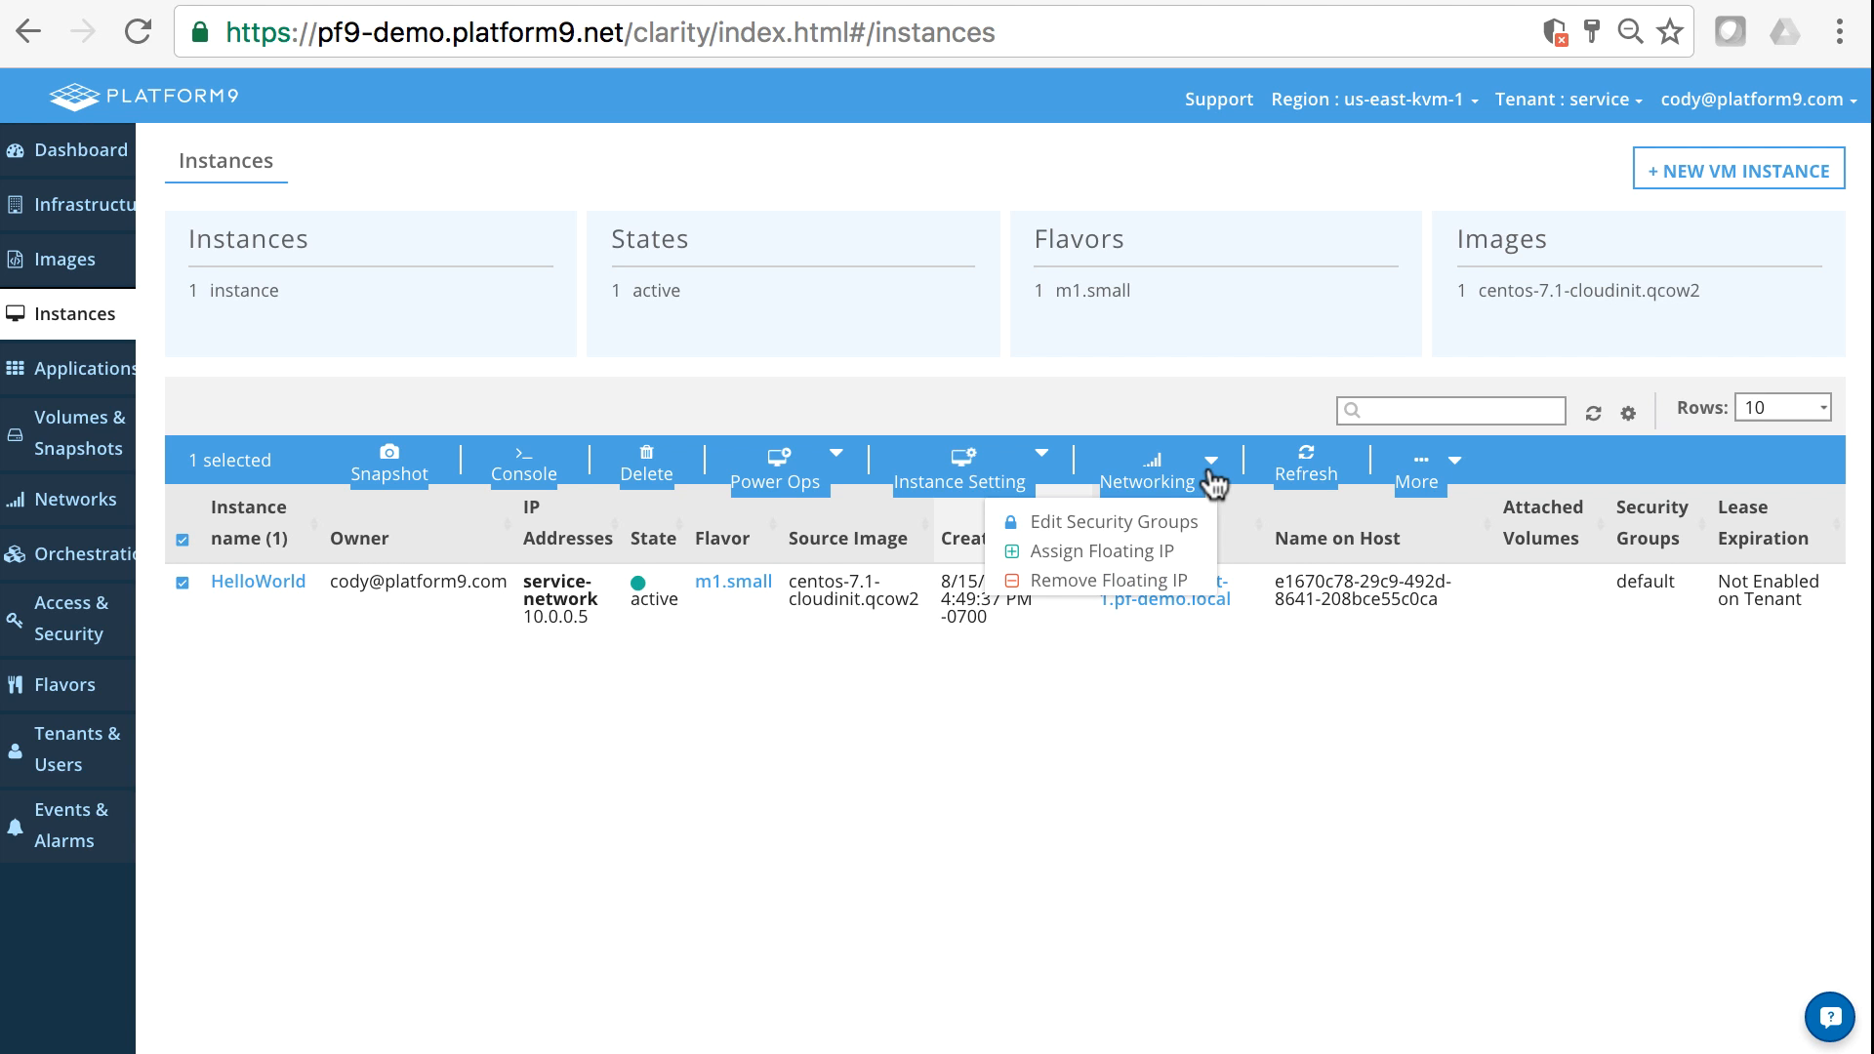
left_click(1136, 552)
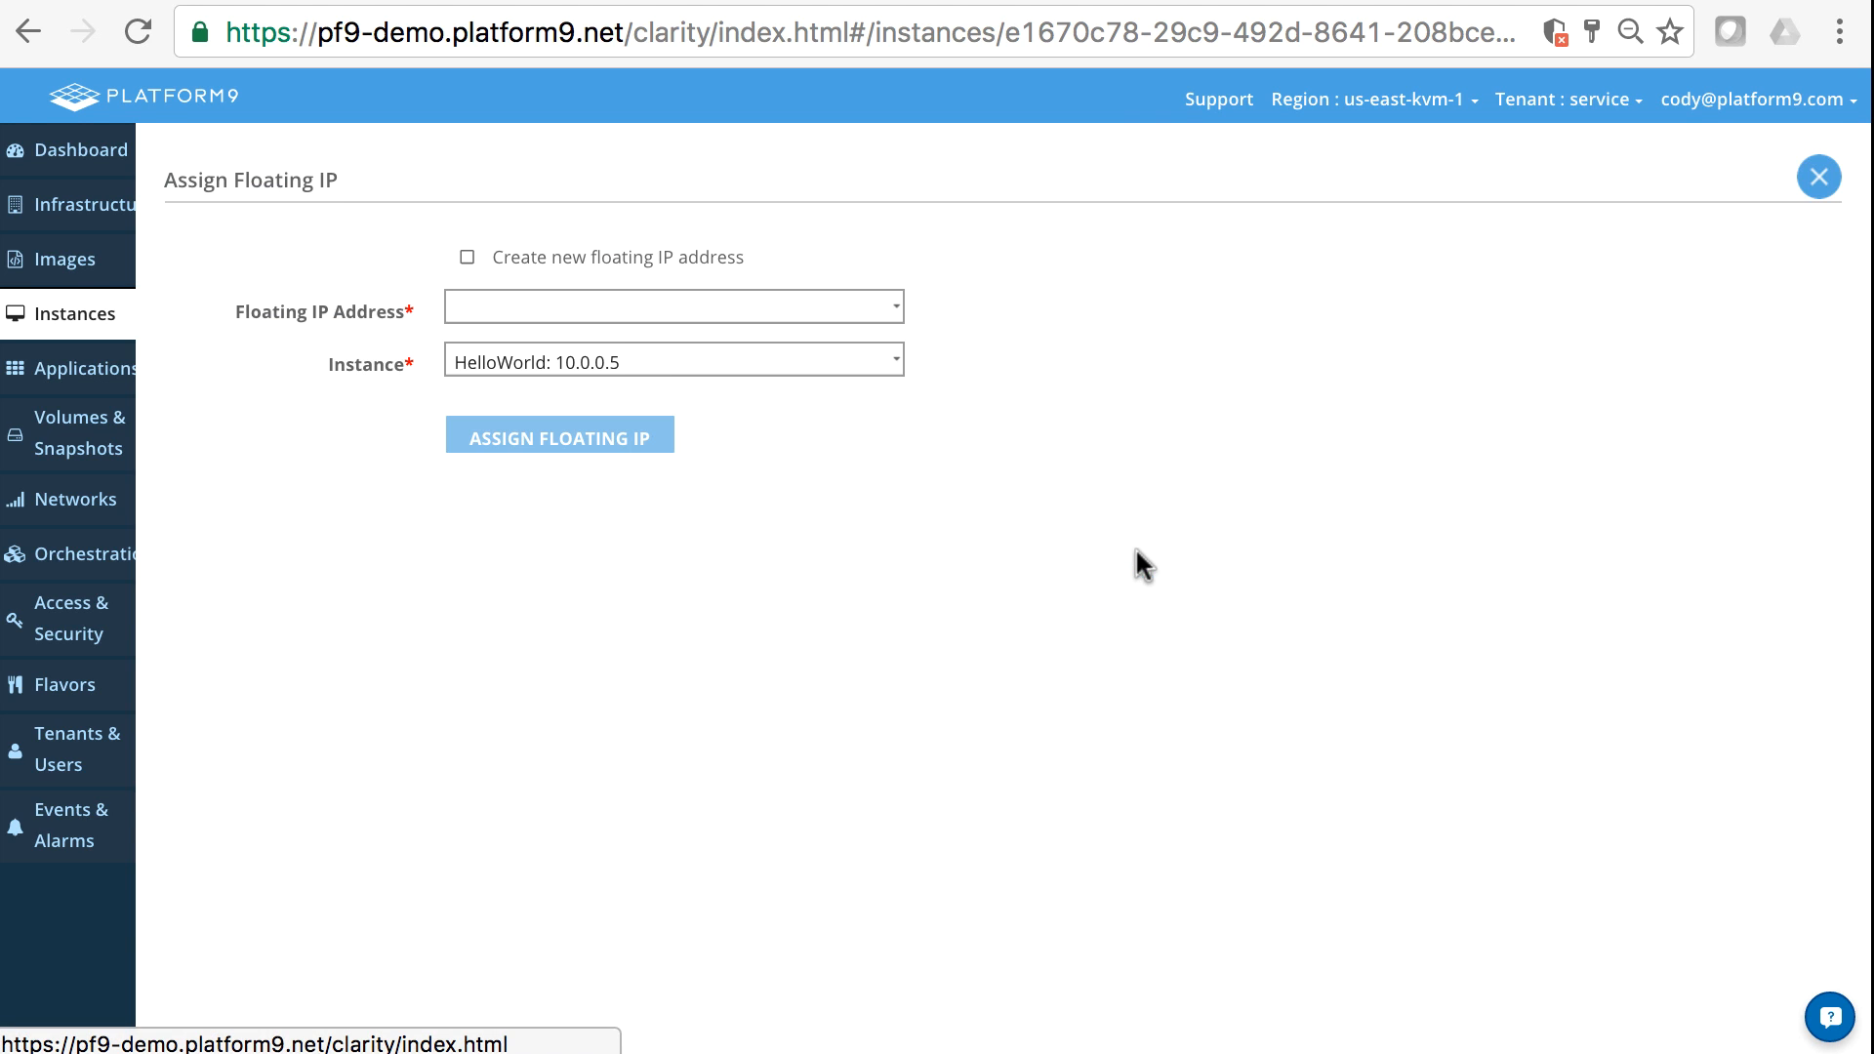
left_click(524, 306)
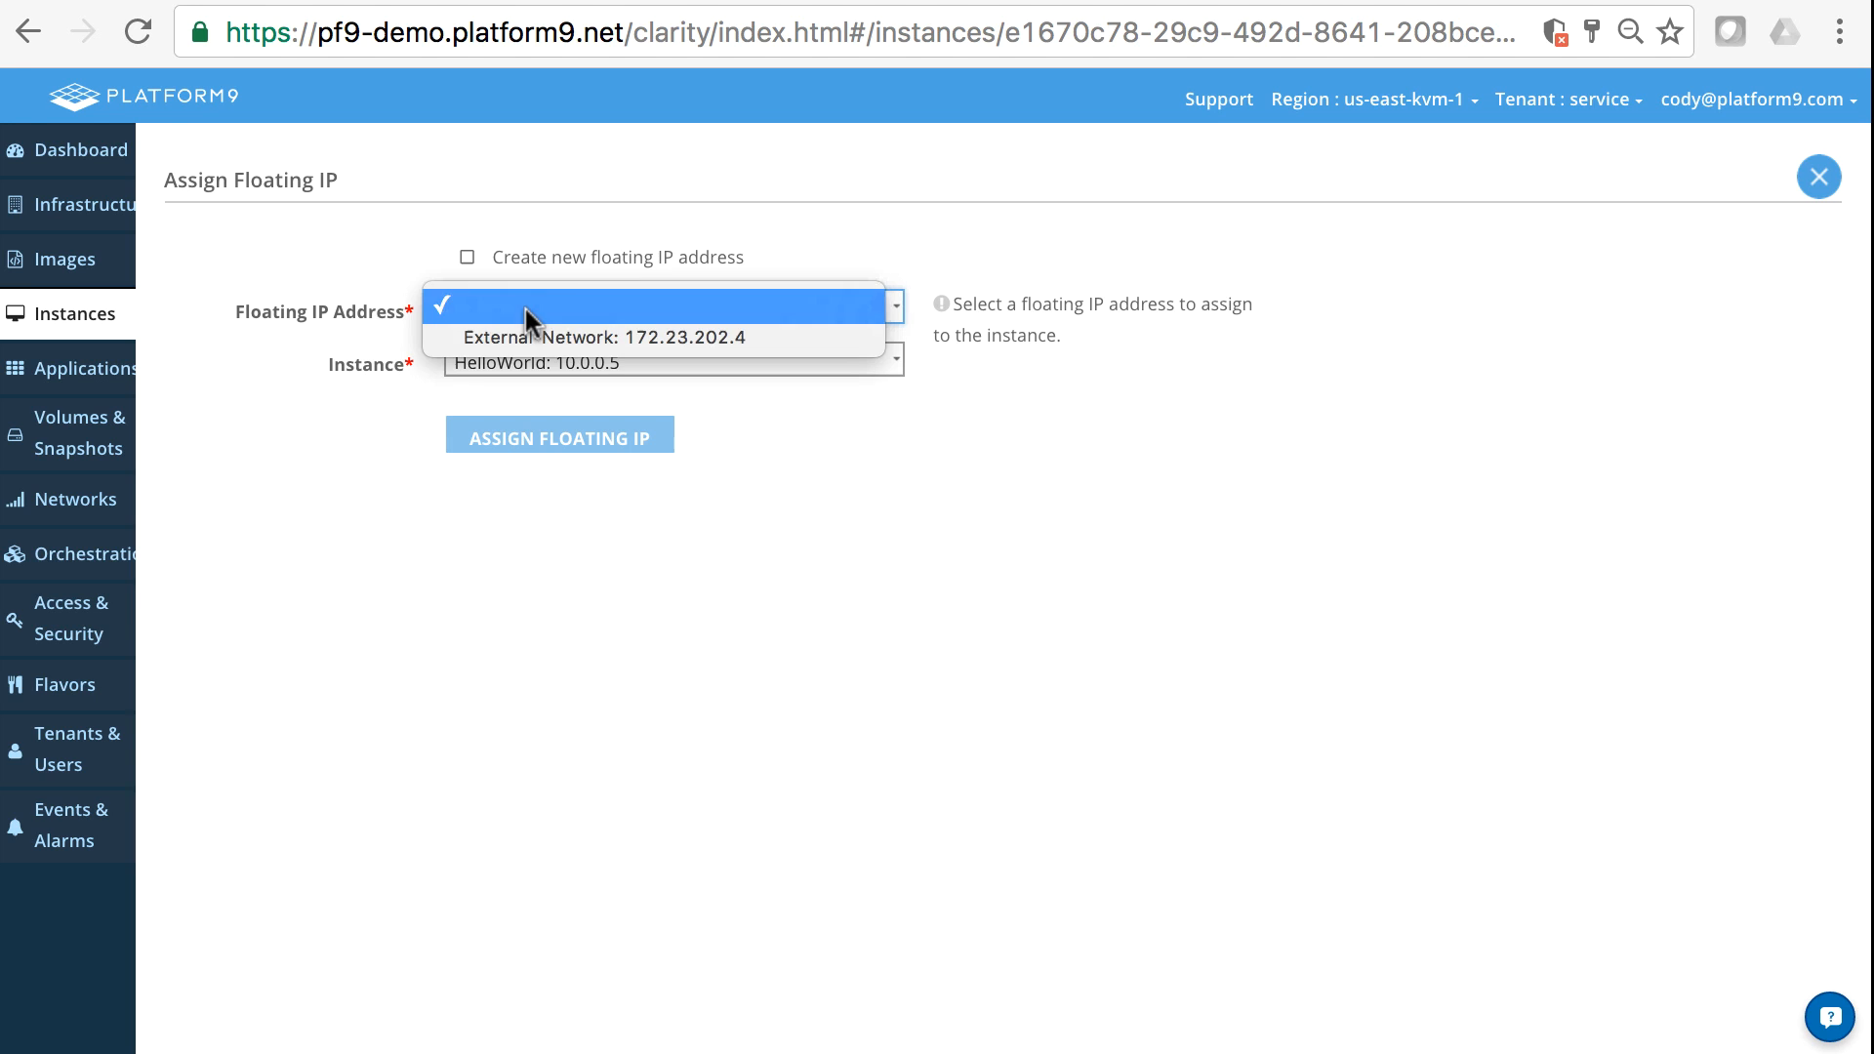
left_click(472, 340)
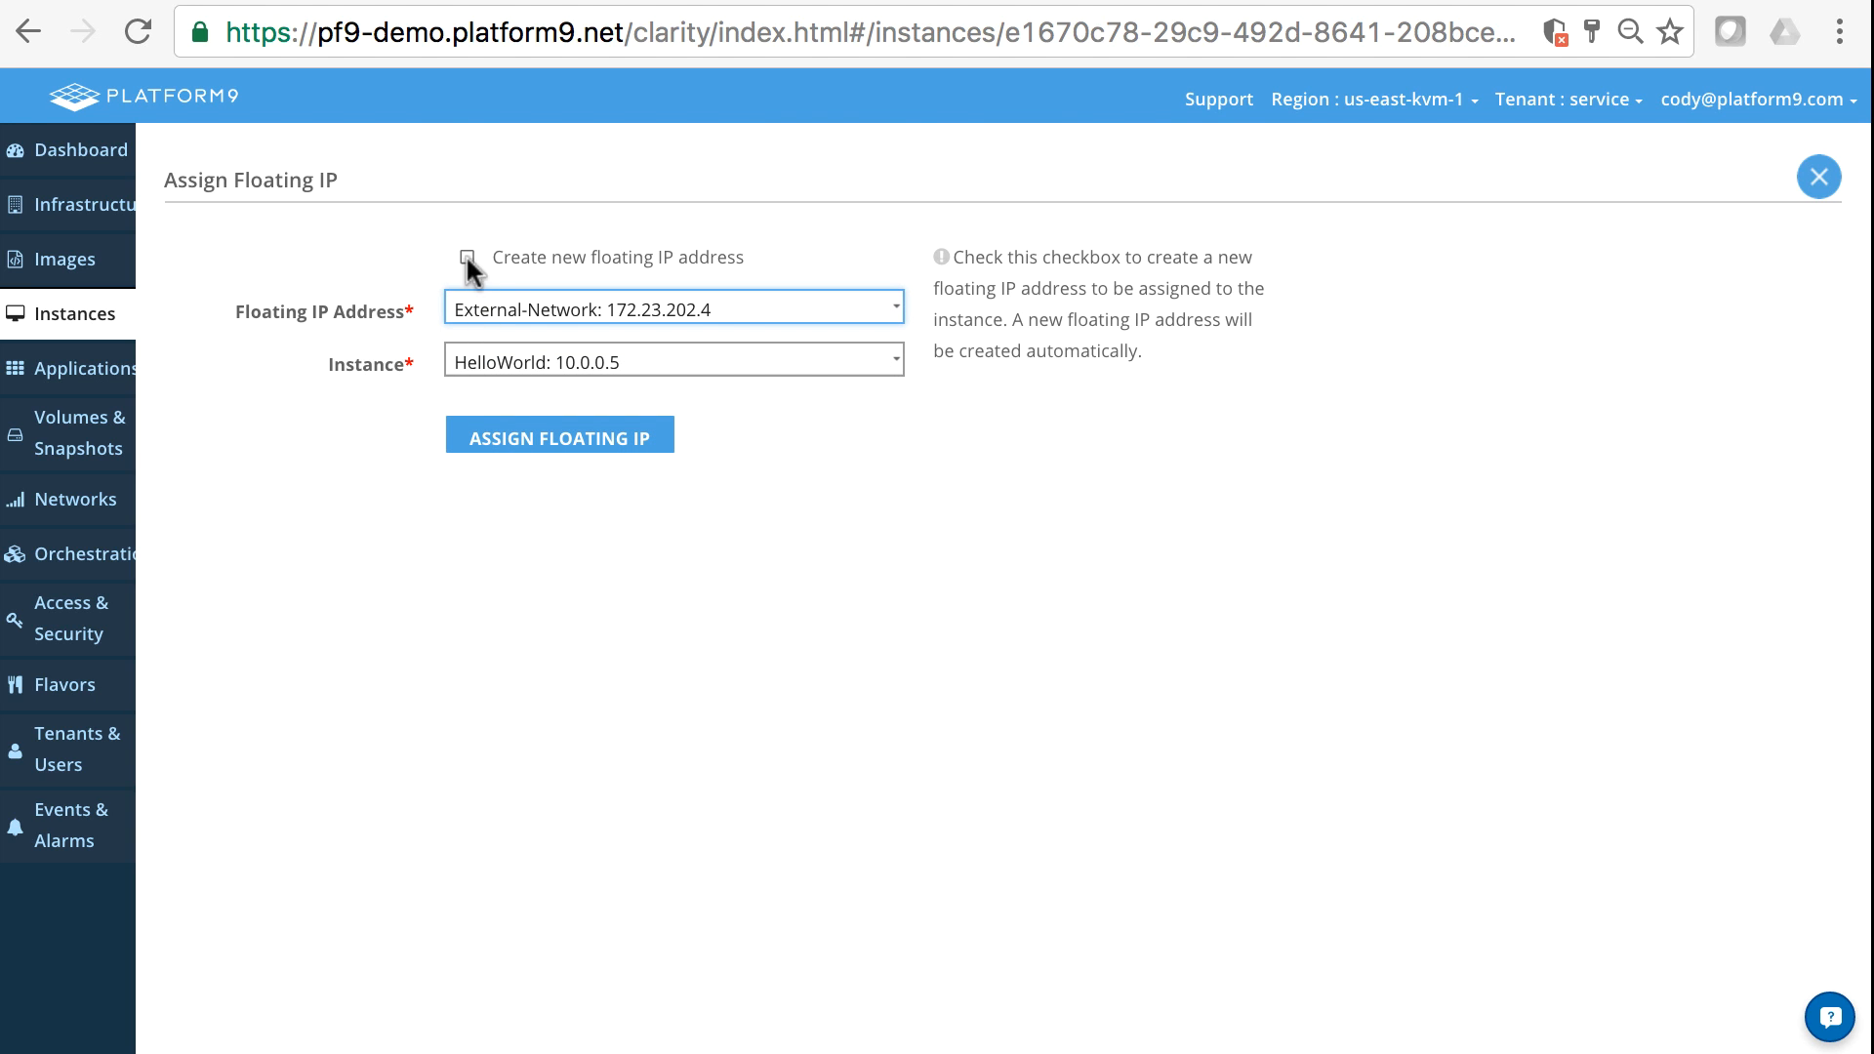
left_click(541, 440)
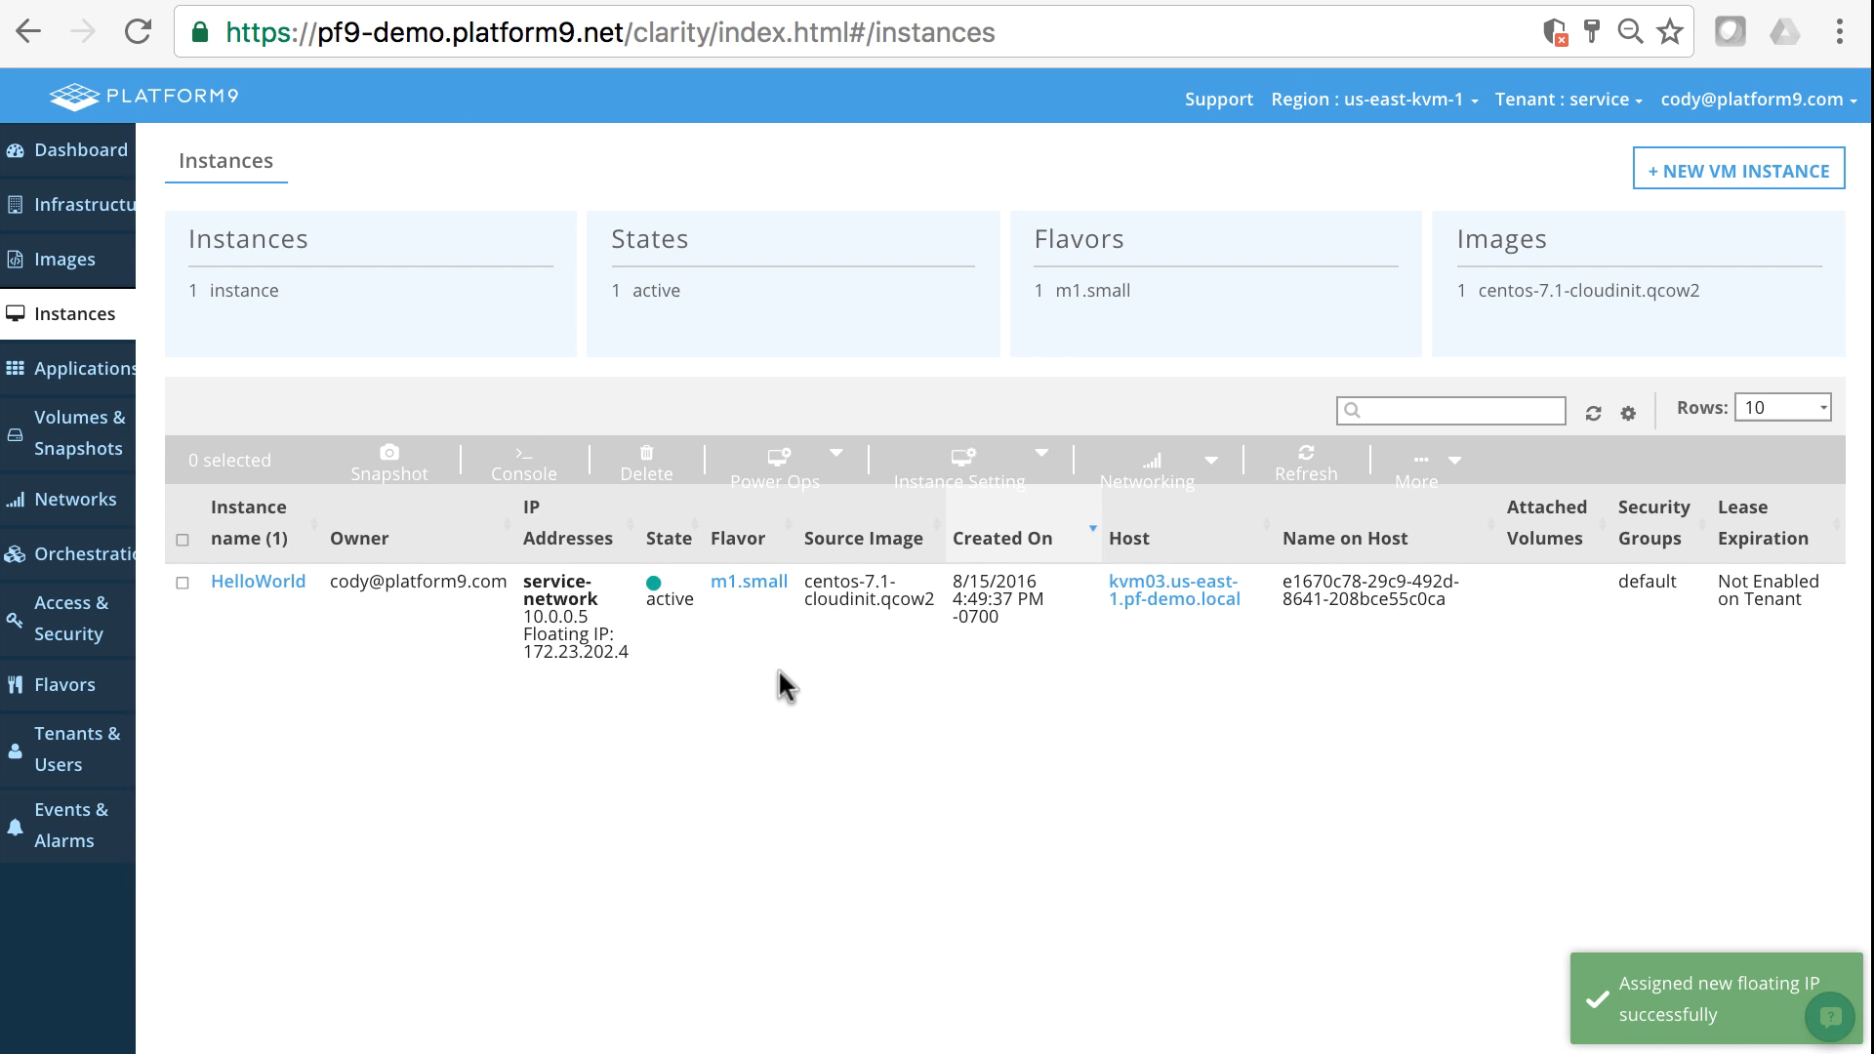
- Copy HelloWorld's floating IP address and ping 172.23.202.4 from the local bash session in the terminal
left_click_drag(524, 652, 642, 664)
left_click(633, 654)
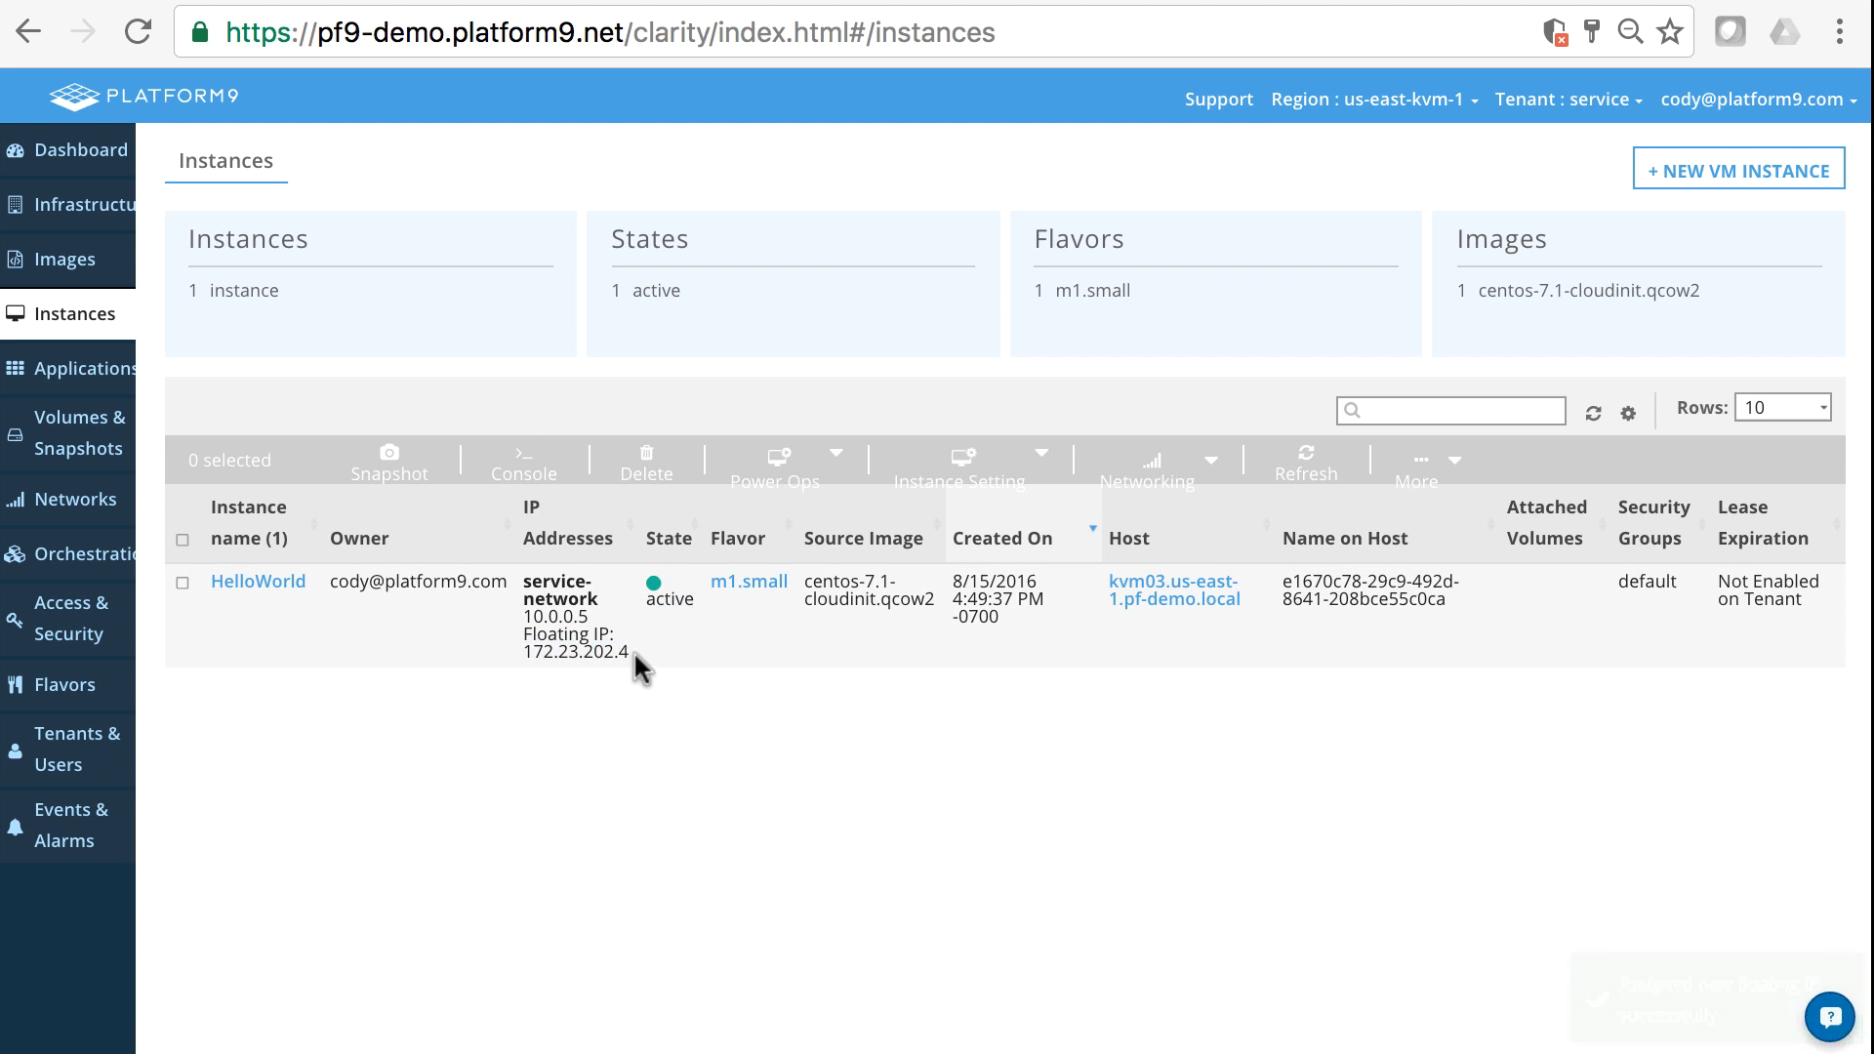
left_click_drag(629, 652, 525, 652)
key("super+c")
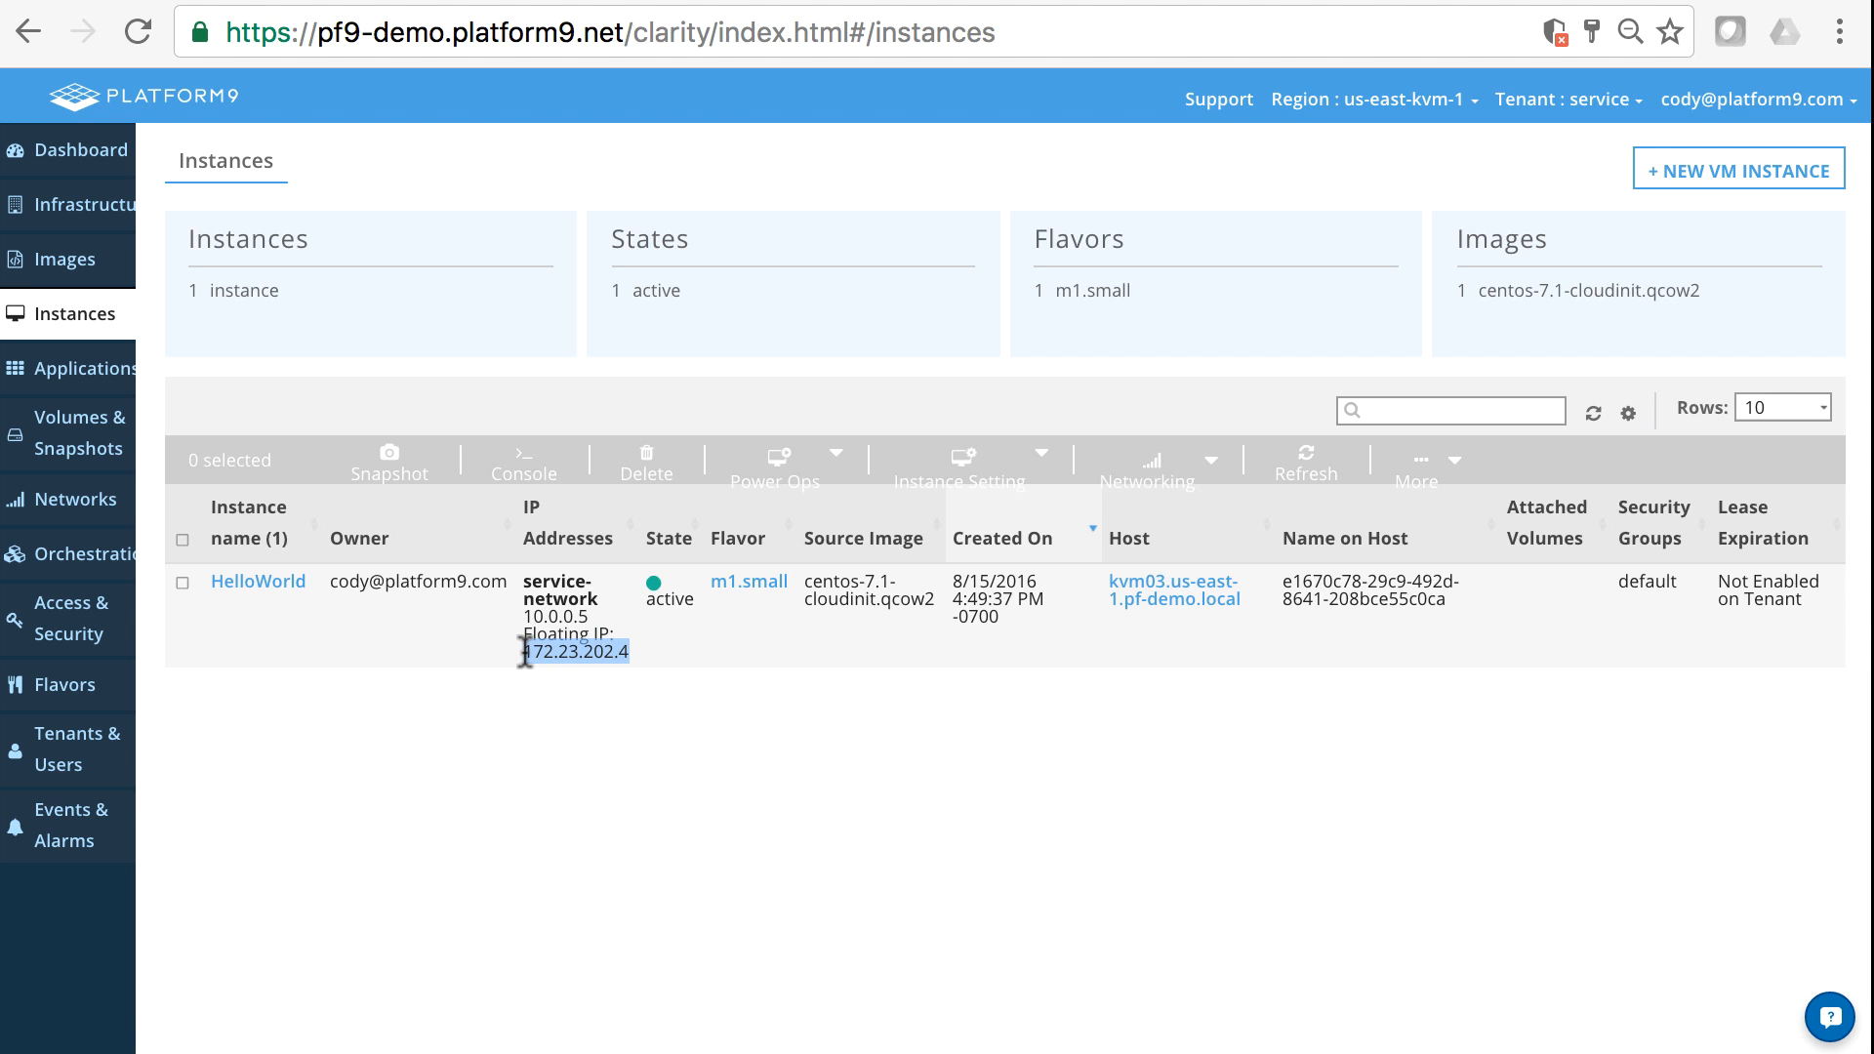
key("super+Tab")
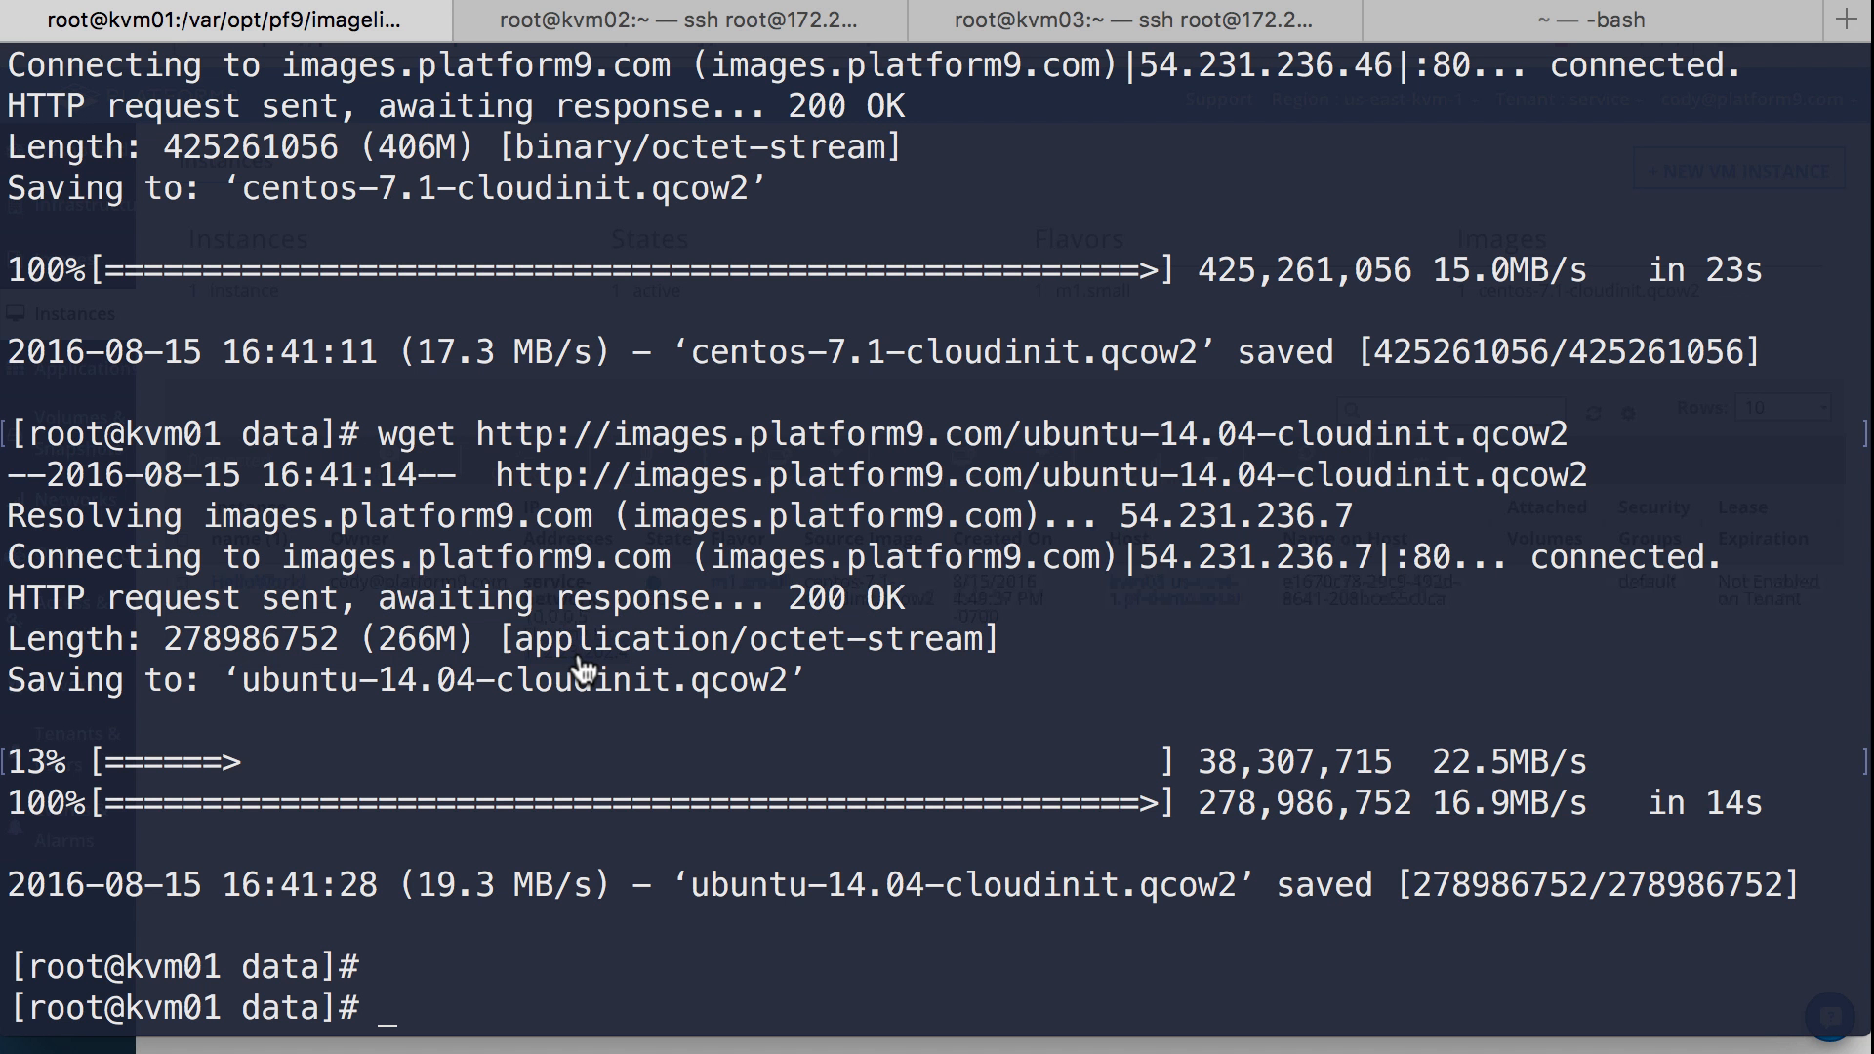
left_click(1591, 29)
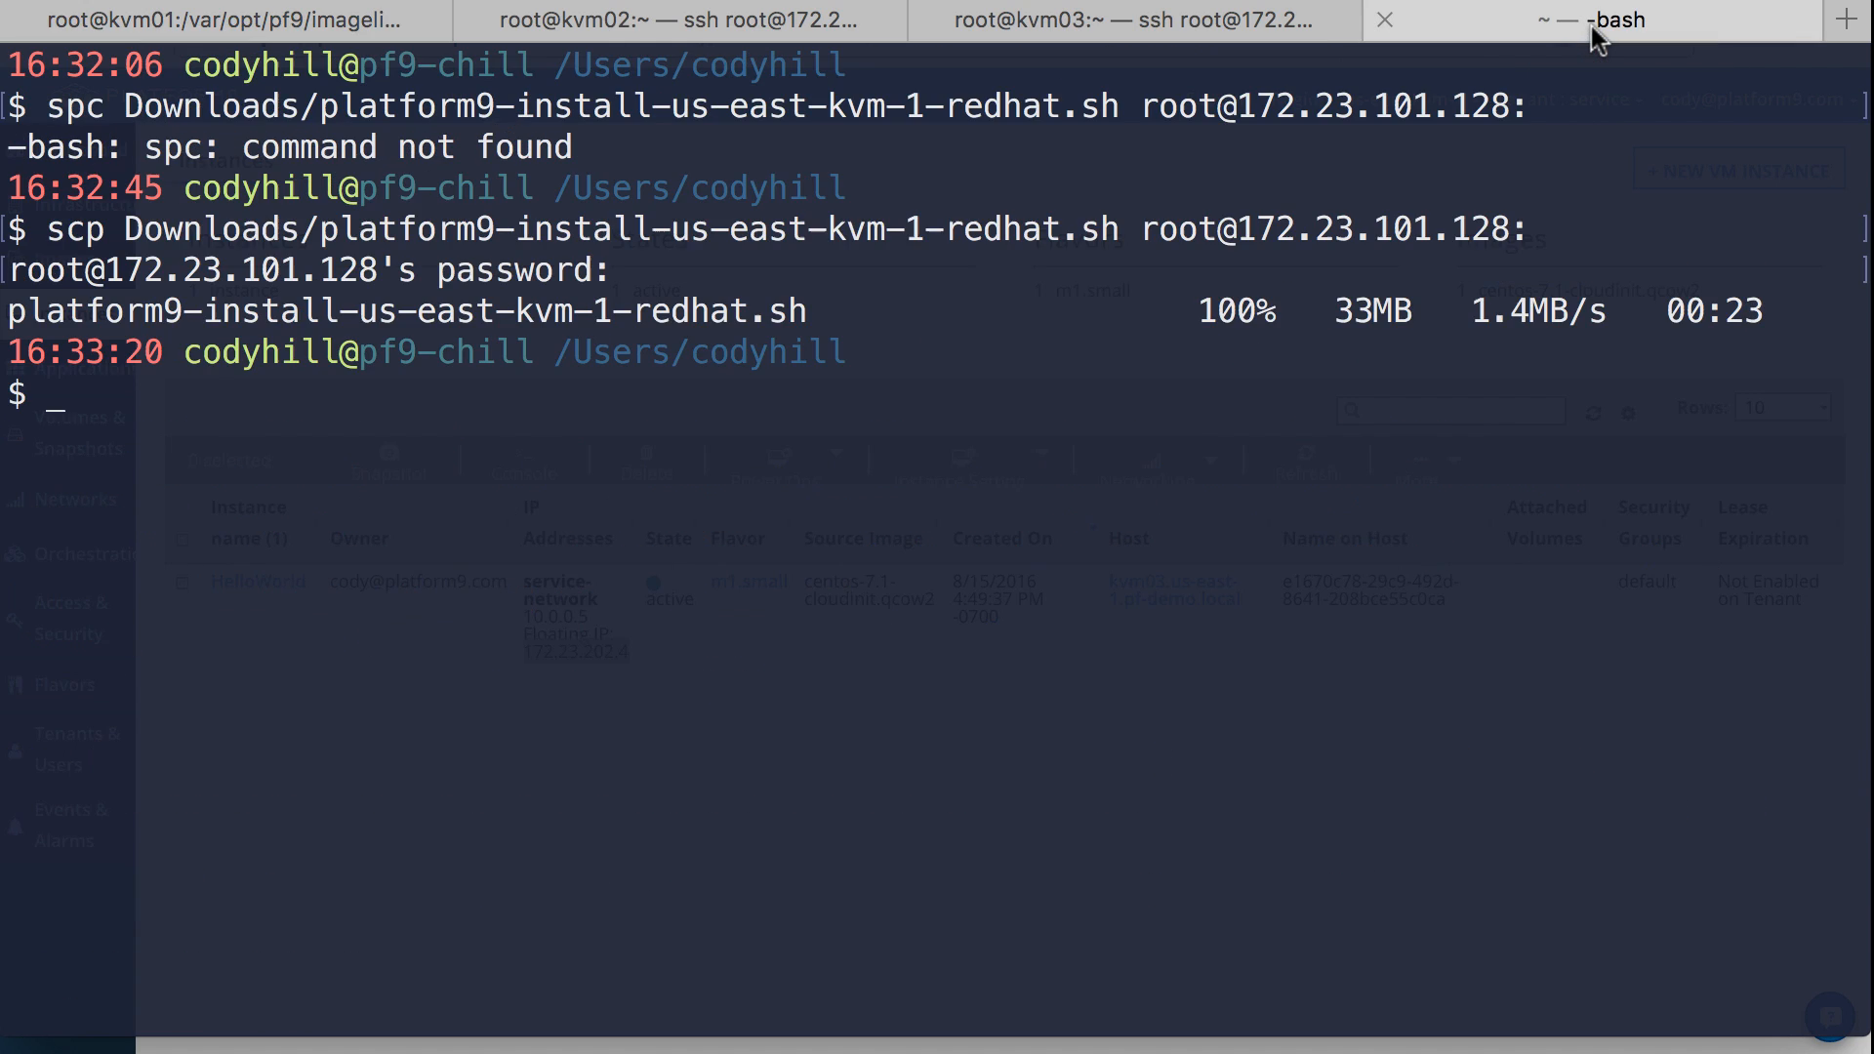
type("ping")
key("super+v")
key("Return")
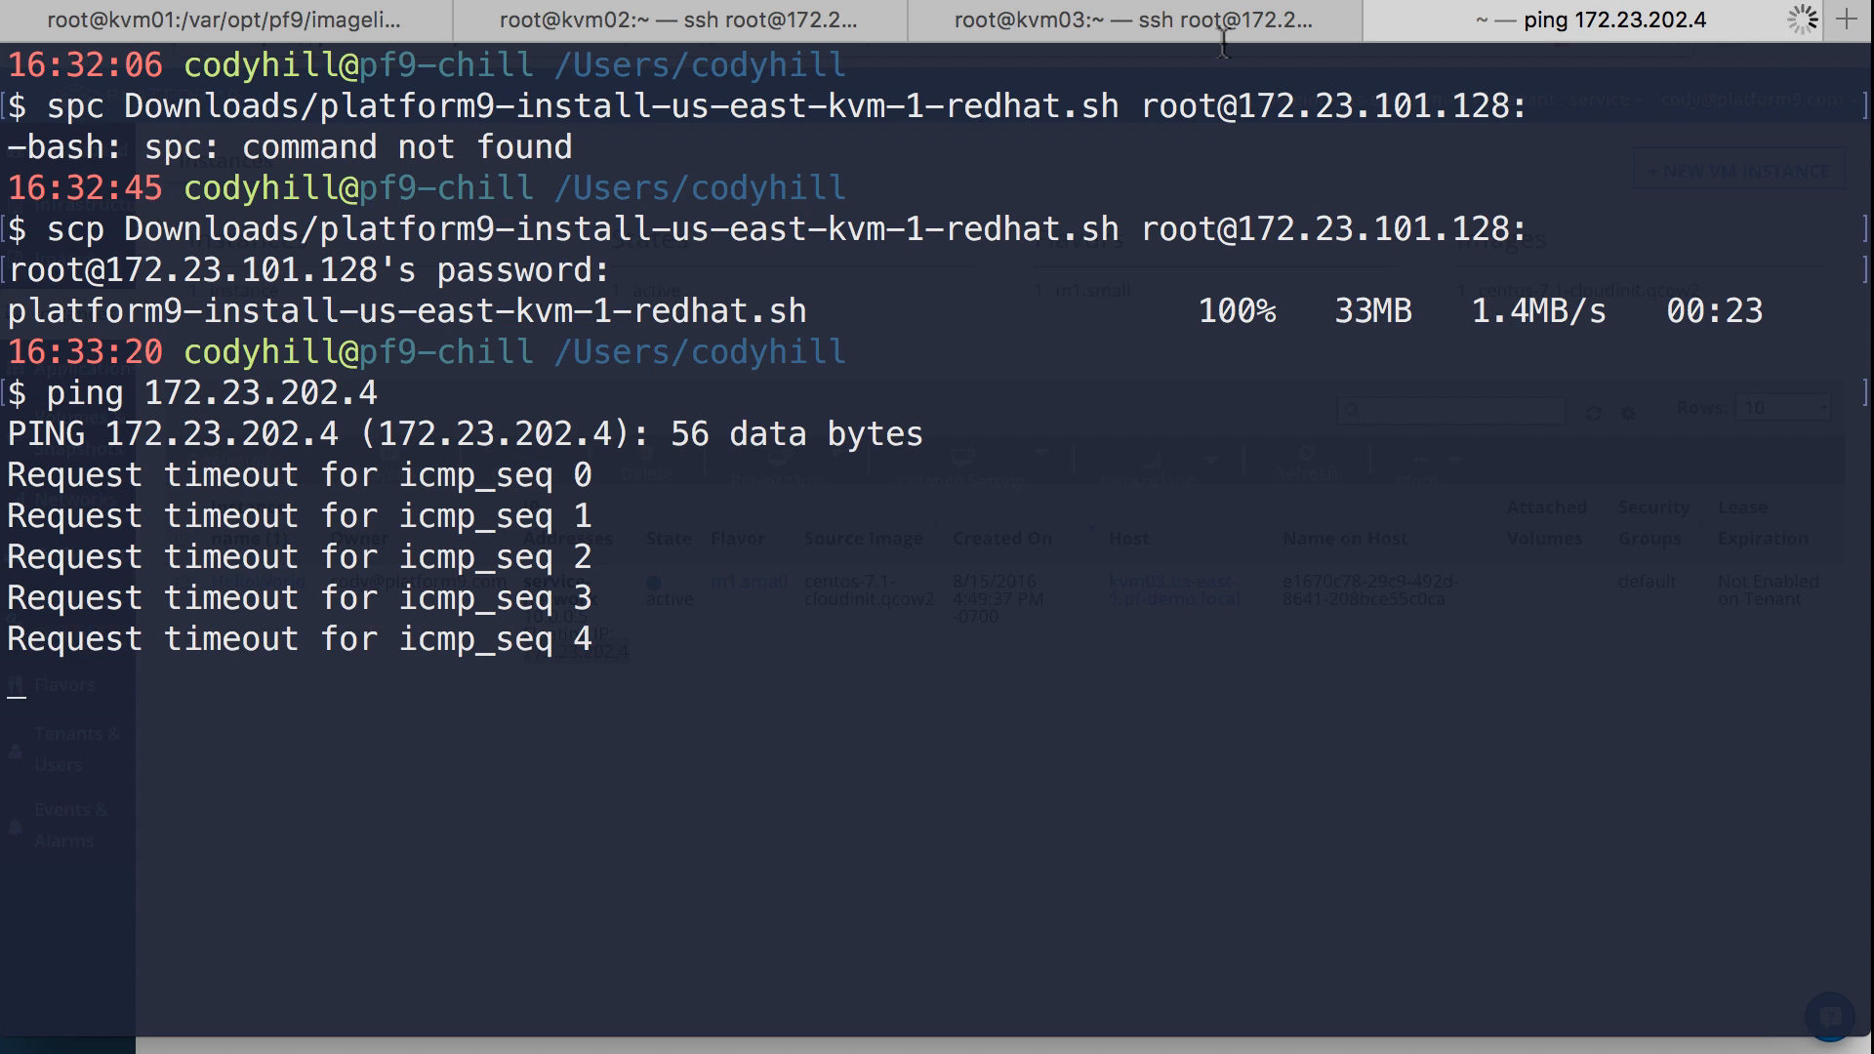
- Return to the Platform9 page in the browser and replace HelloWorld's default security group with Allow_SSH_ICMP
key("super+Tab")
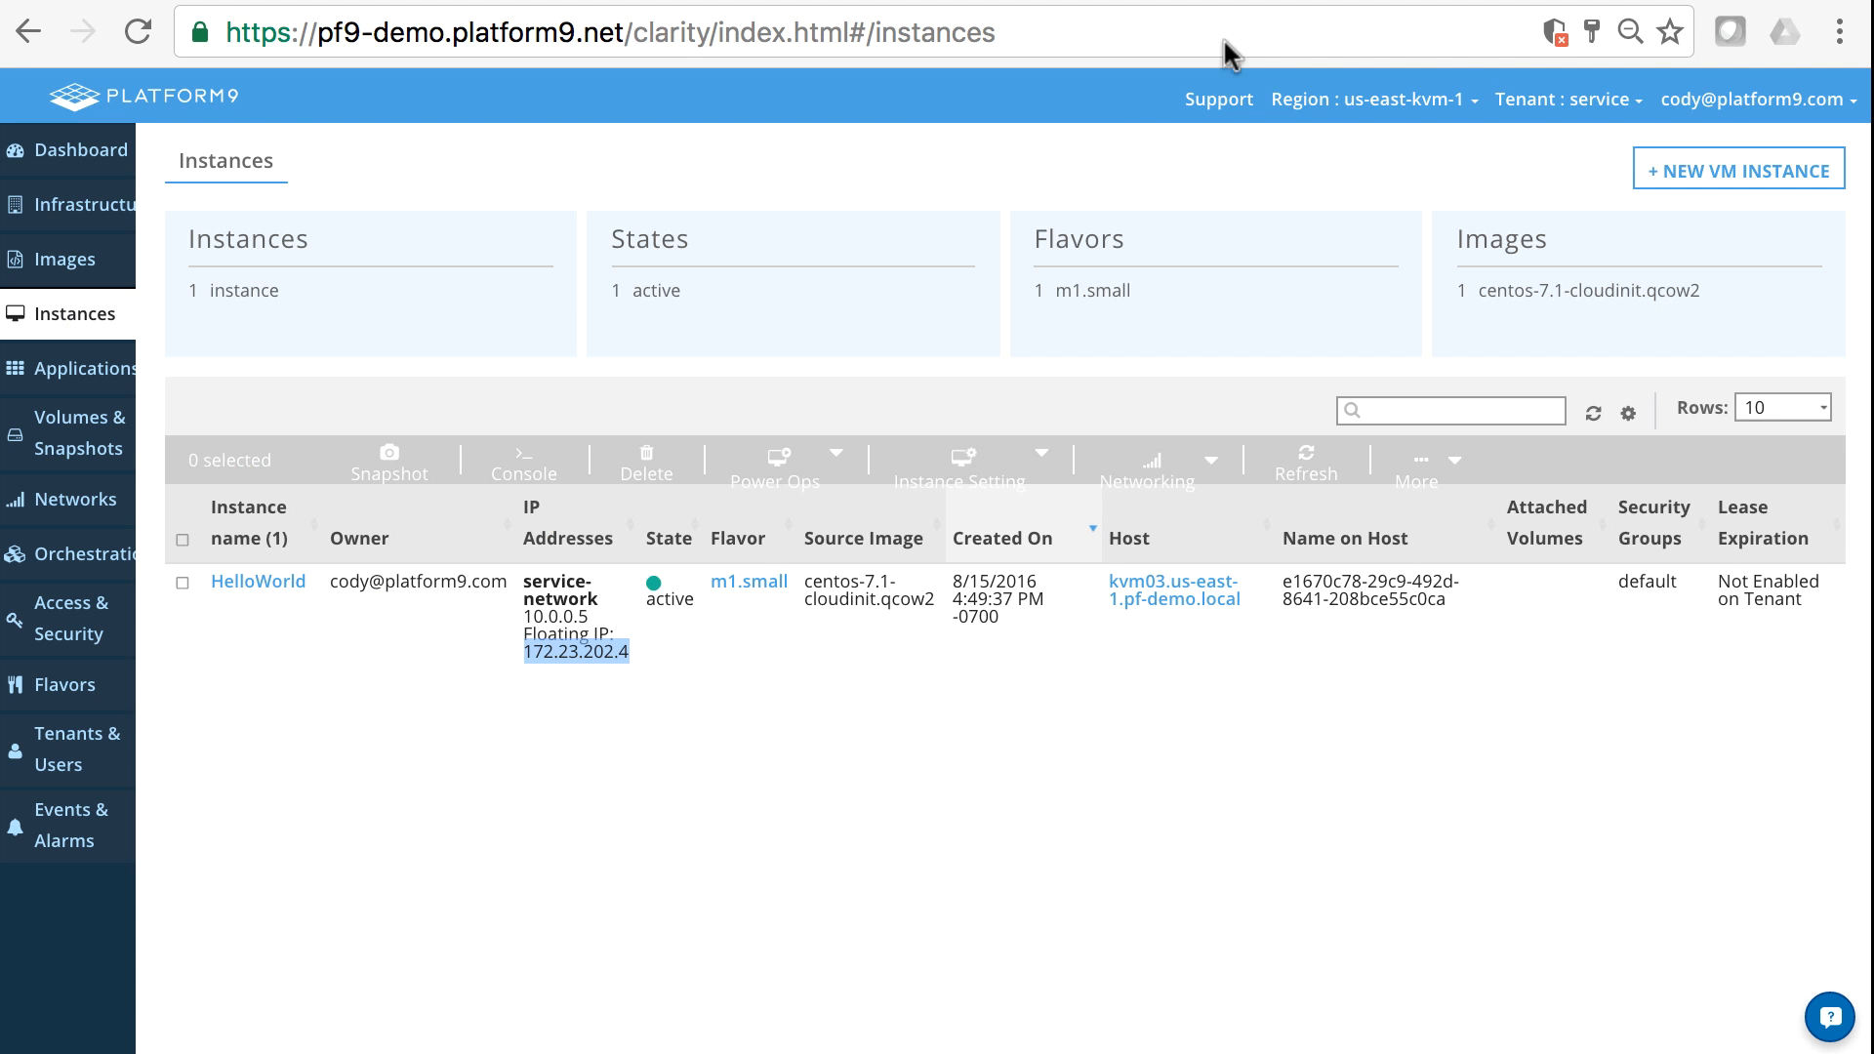
left_click(793, 704)
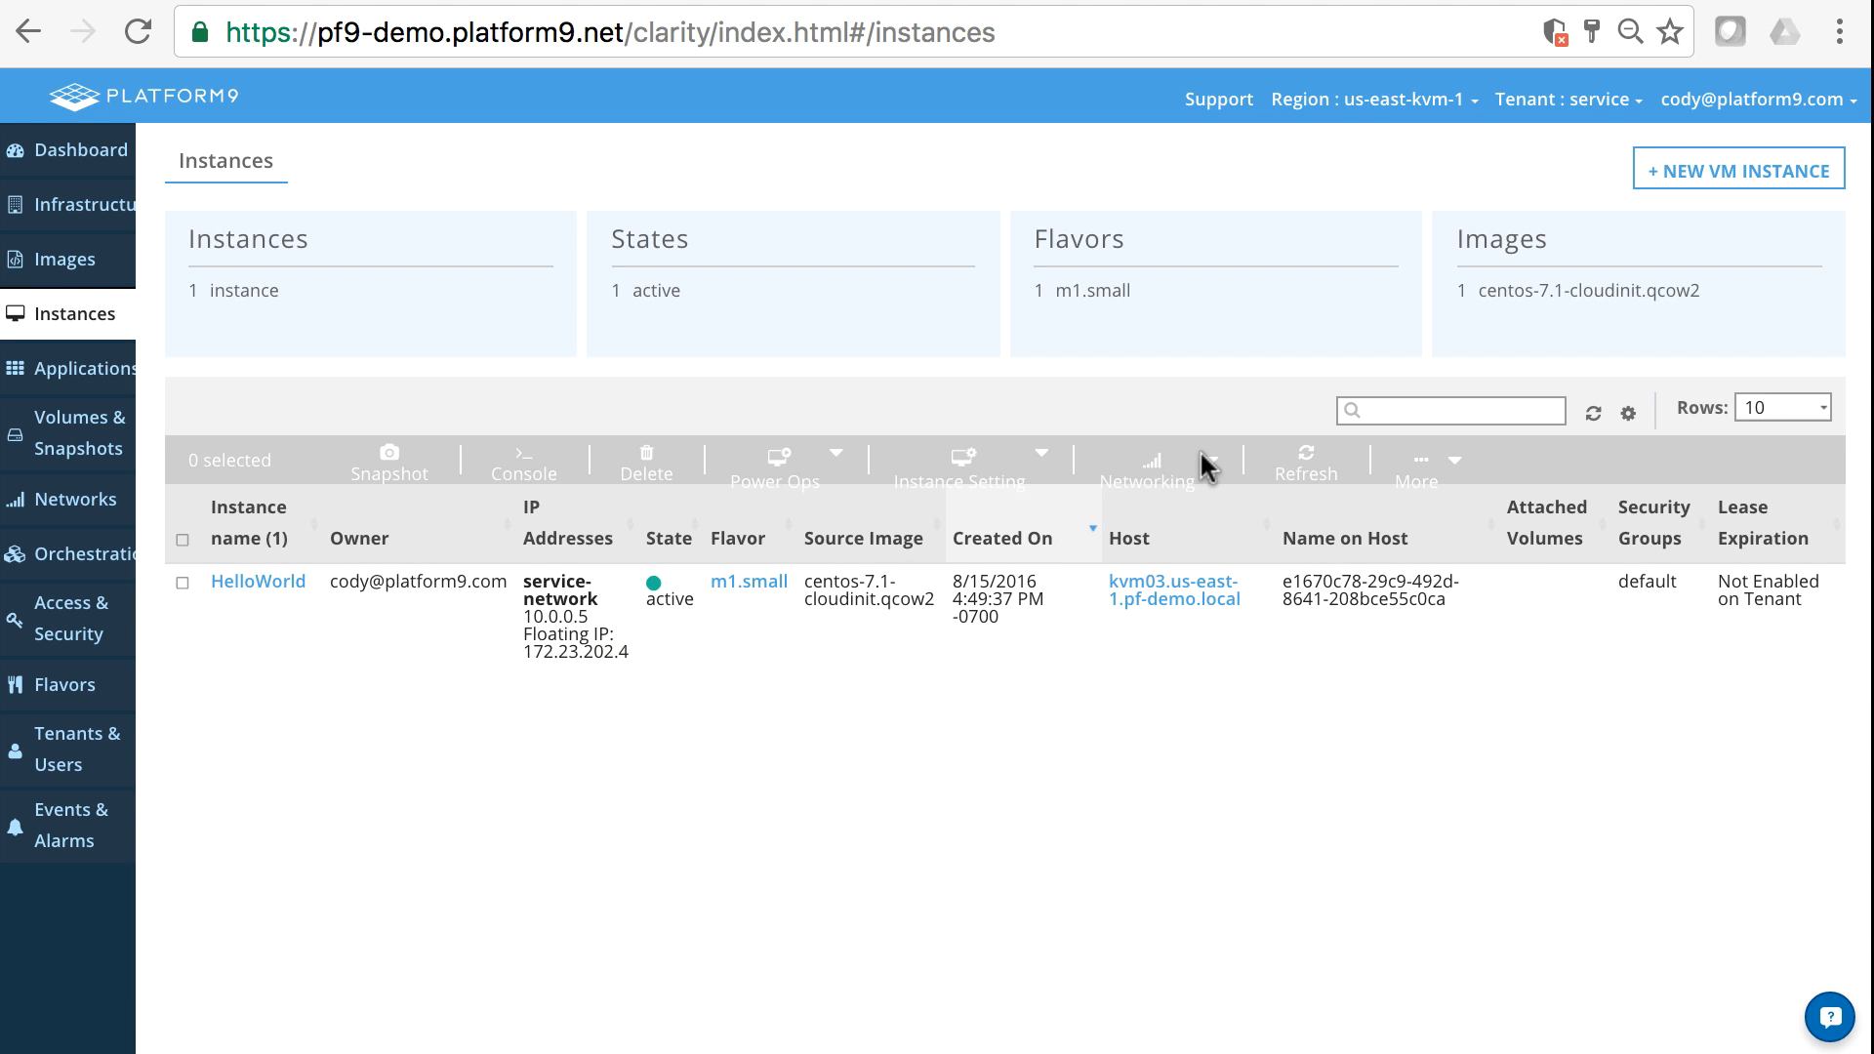
left_click(180, 583)
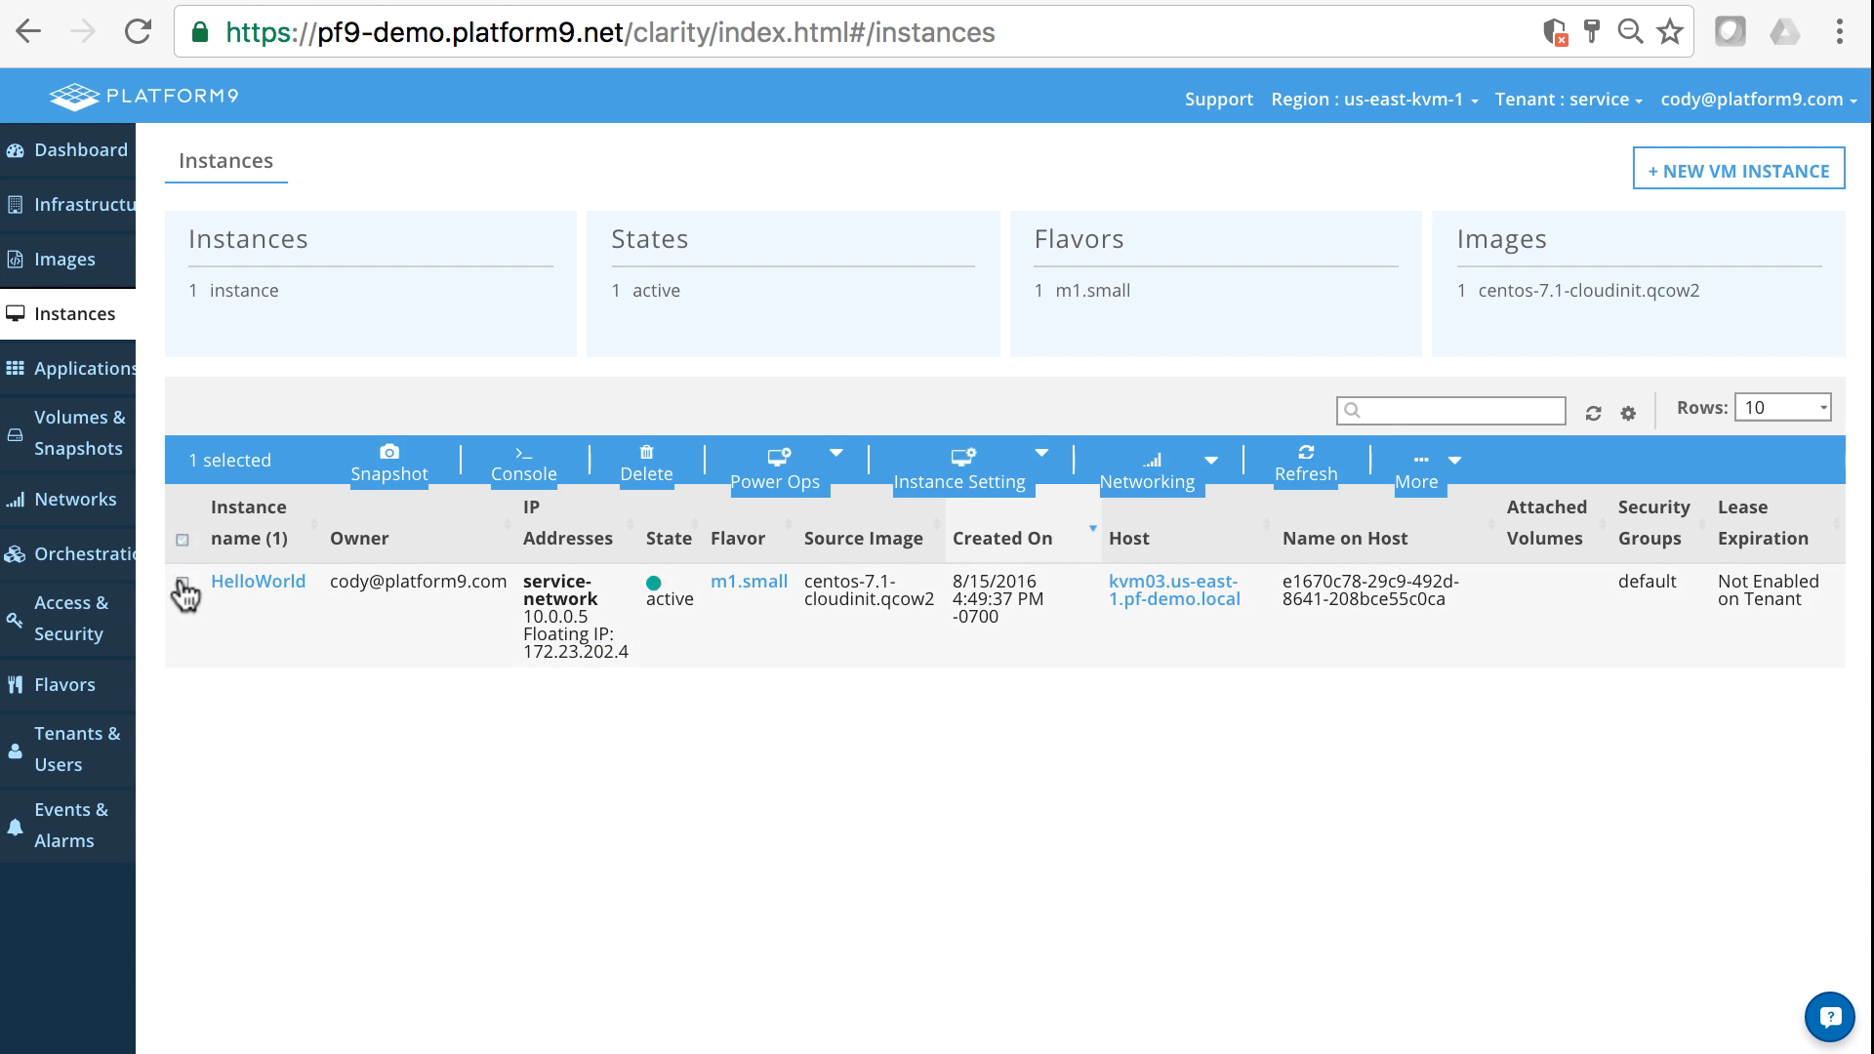
left_click(1211, 460)
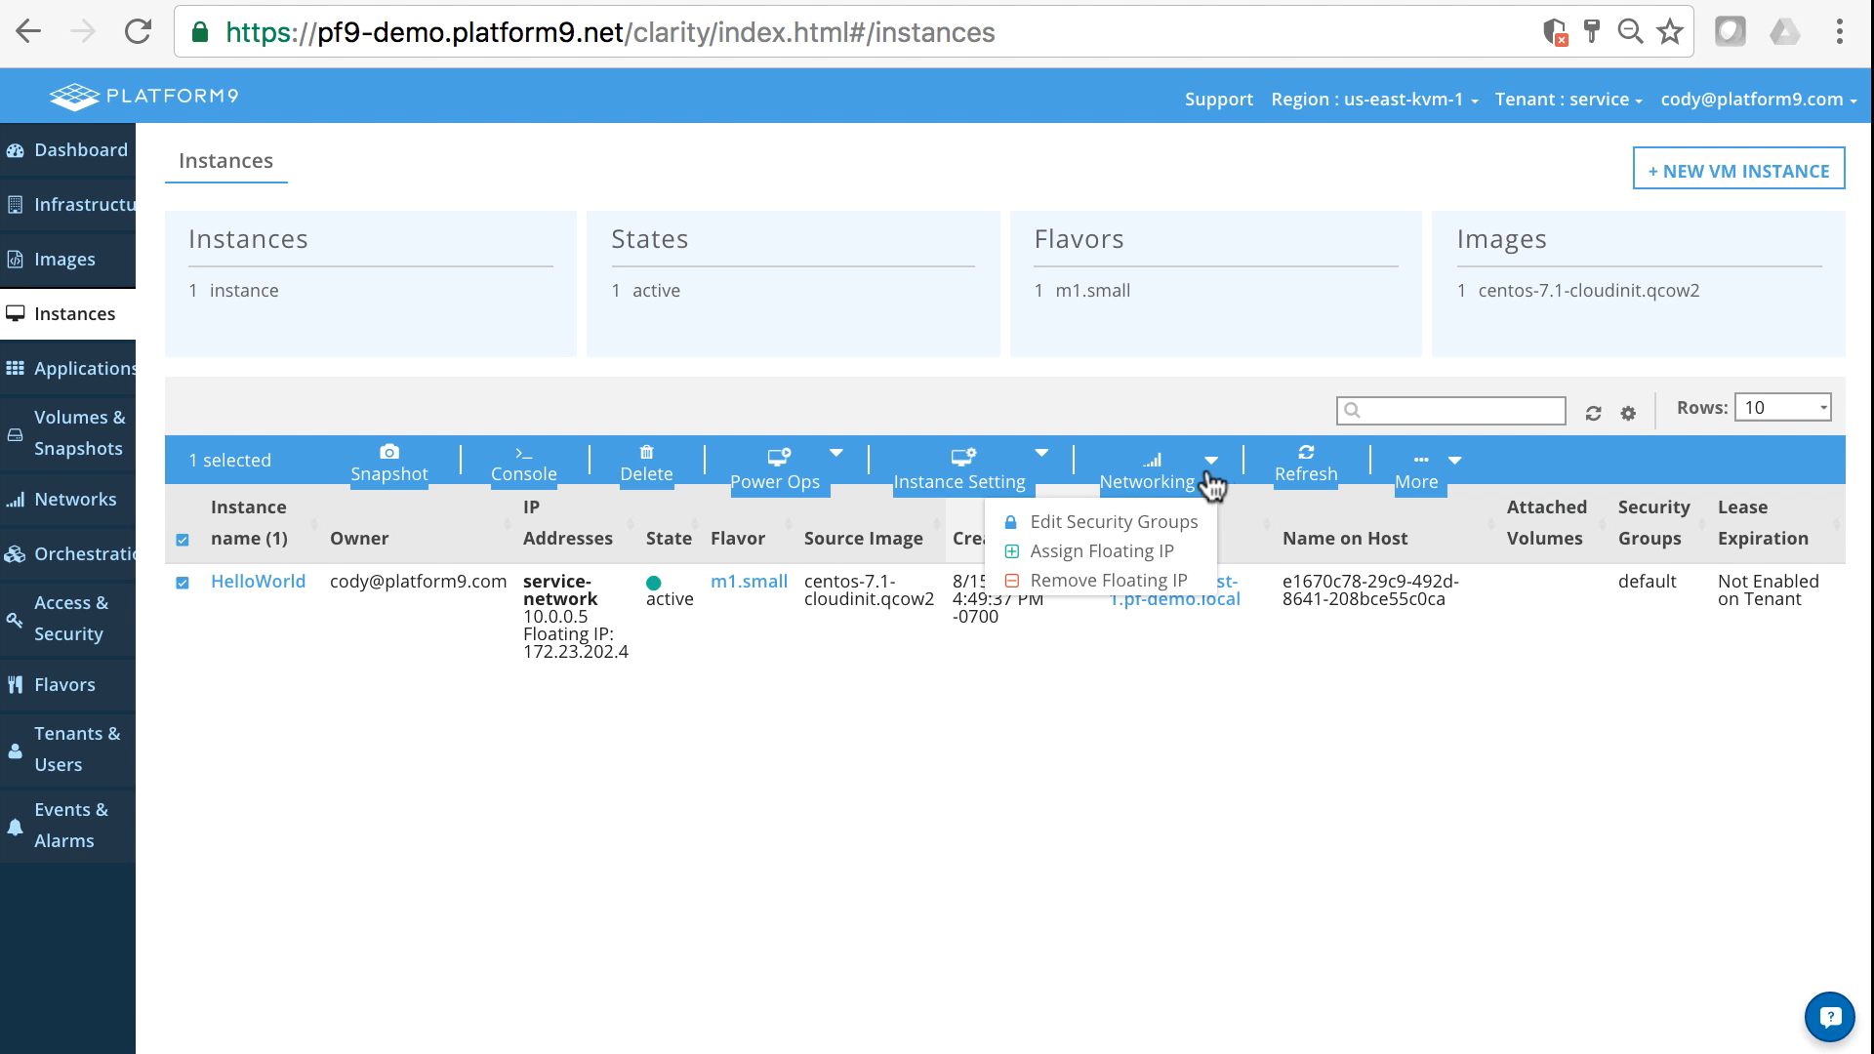
left_click(1144, 521)
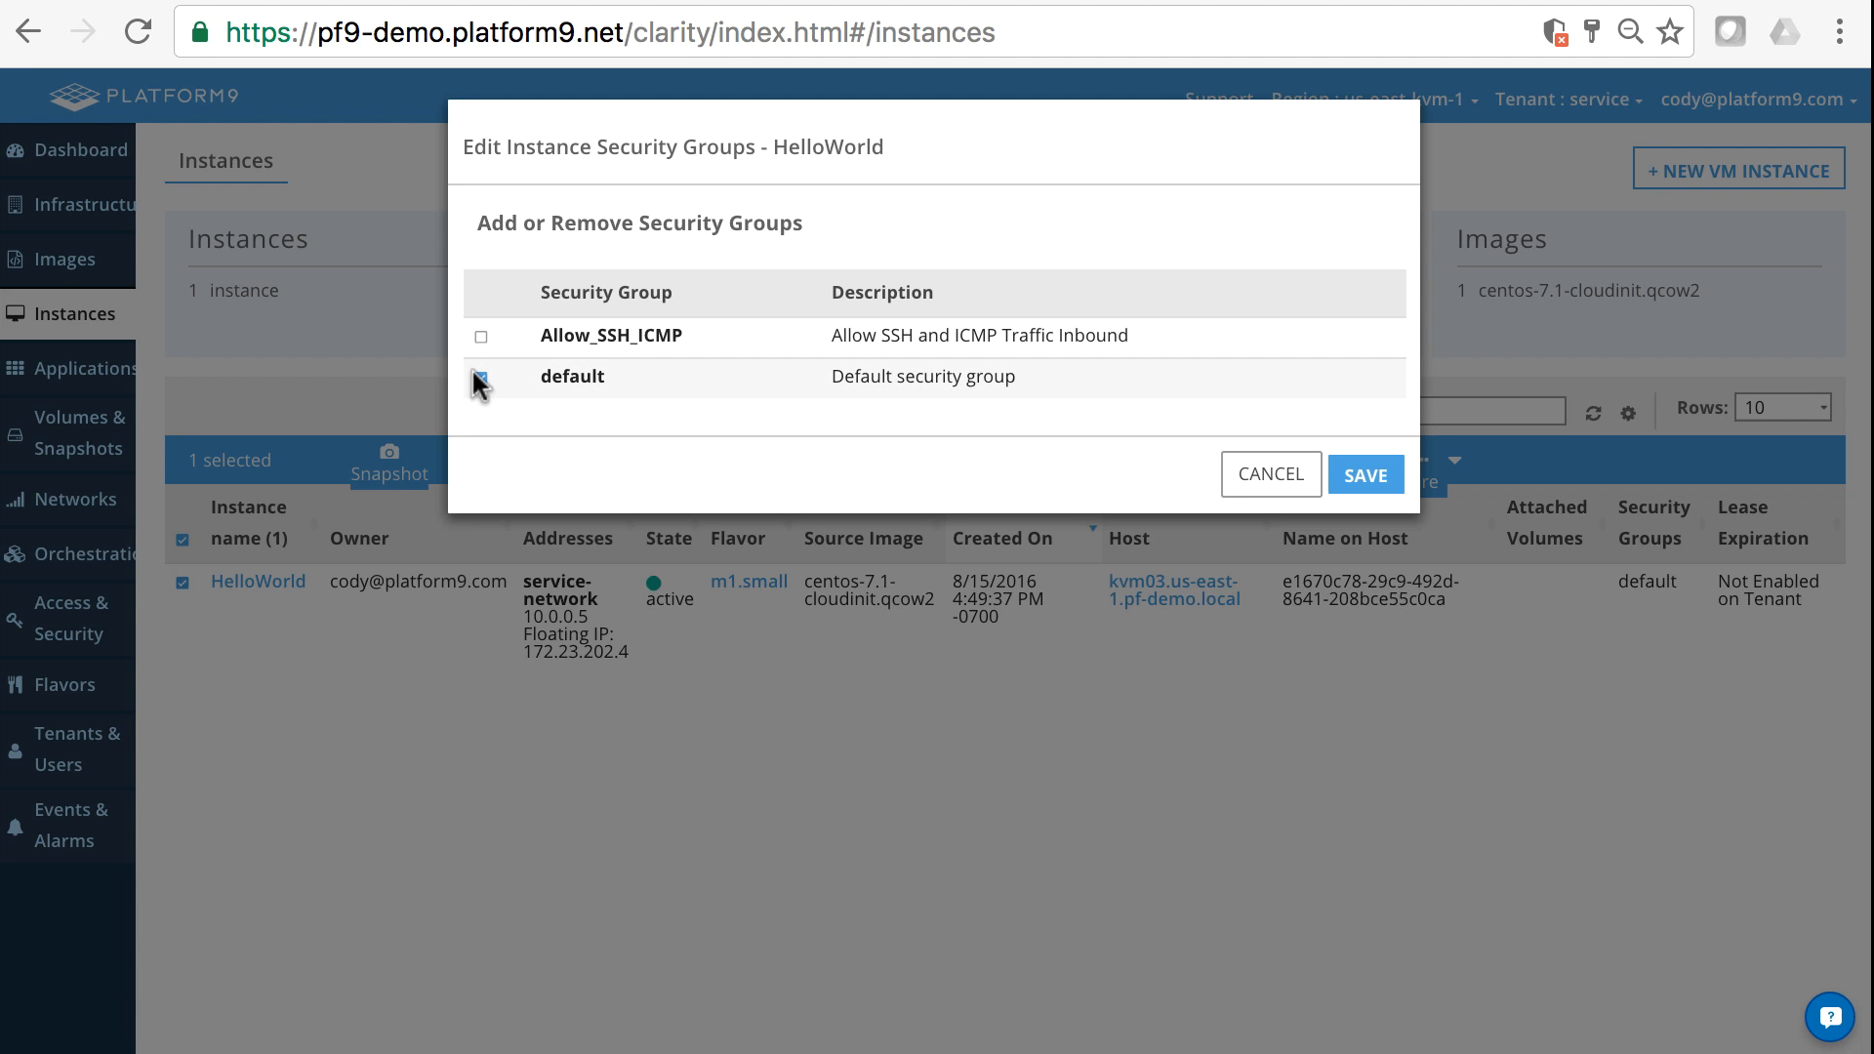
left_click(476, 378)
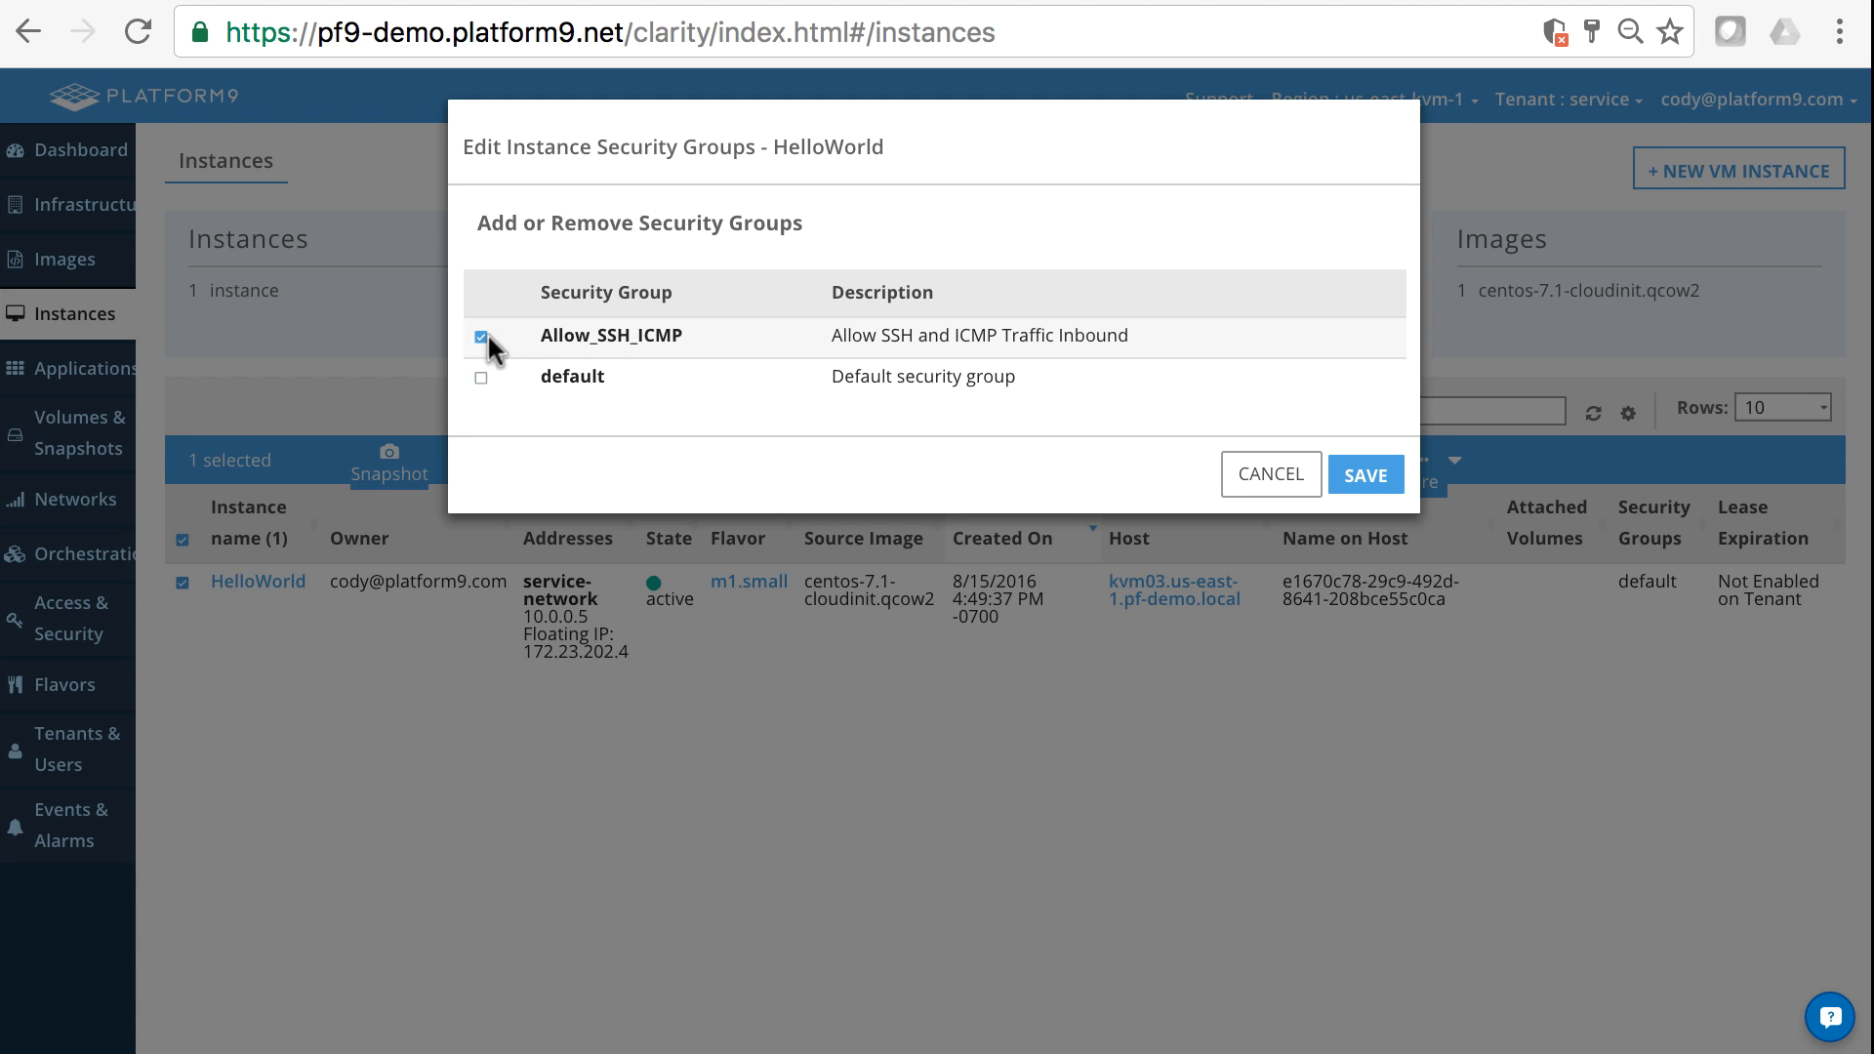
left_click(1372, 476)
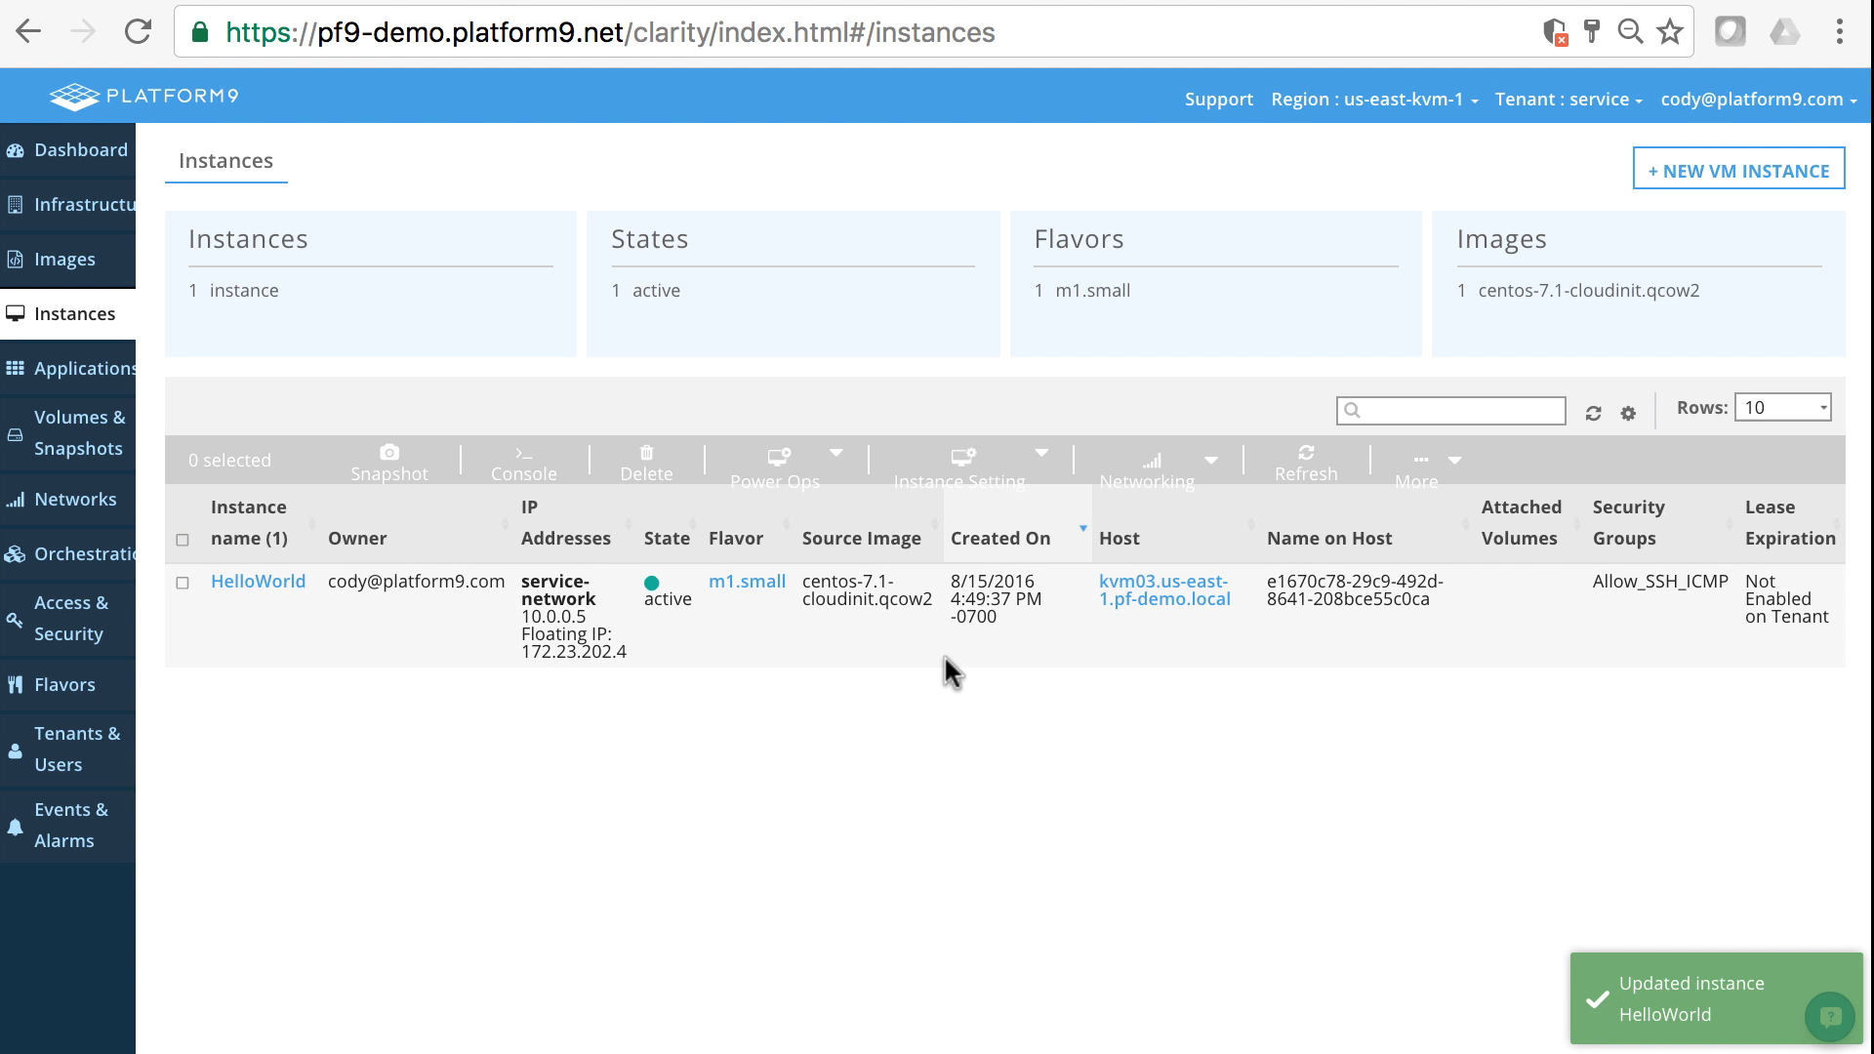
key("super+Tab")
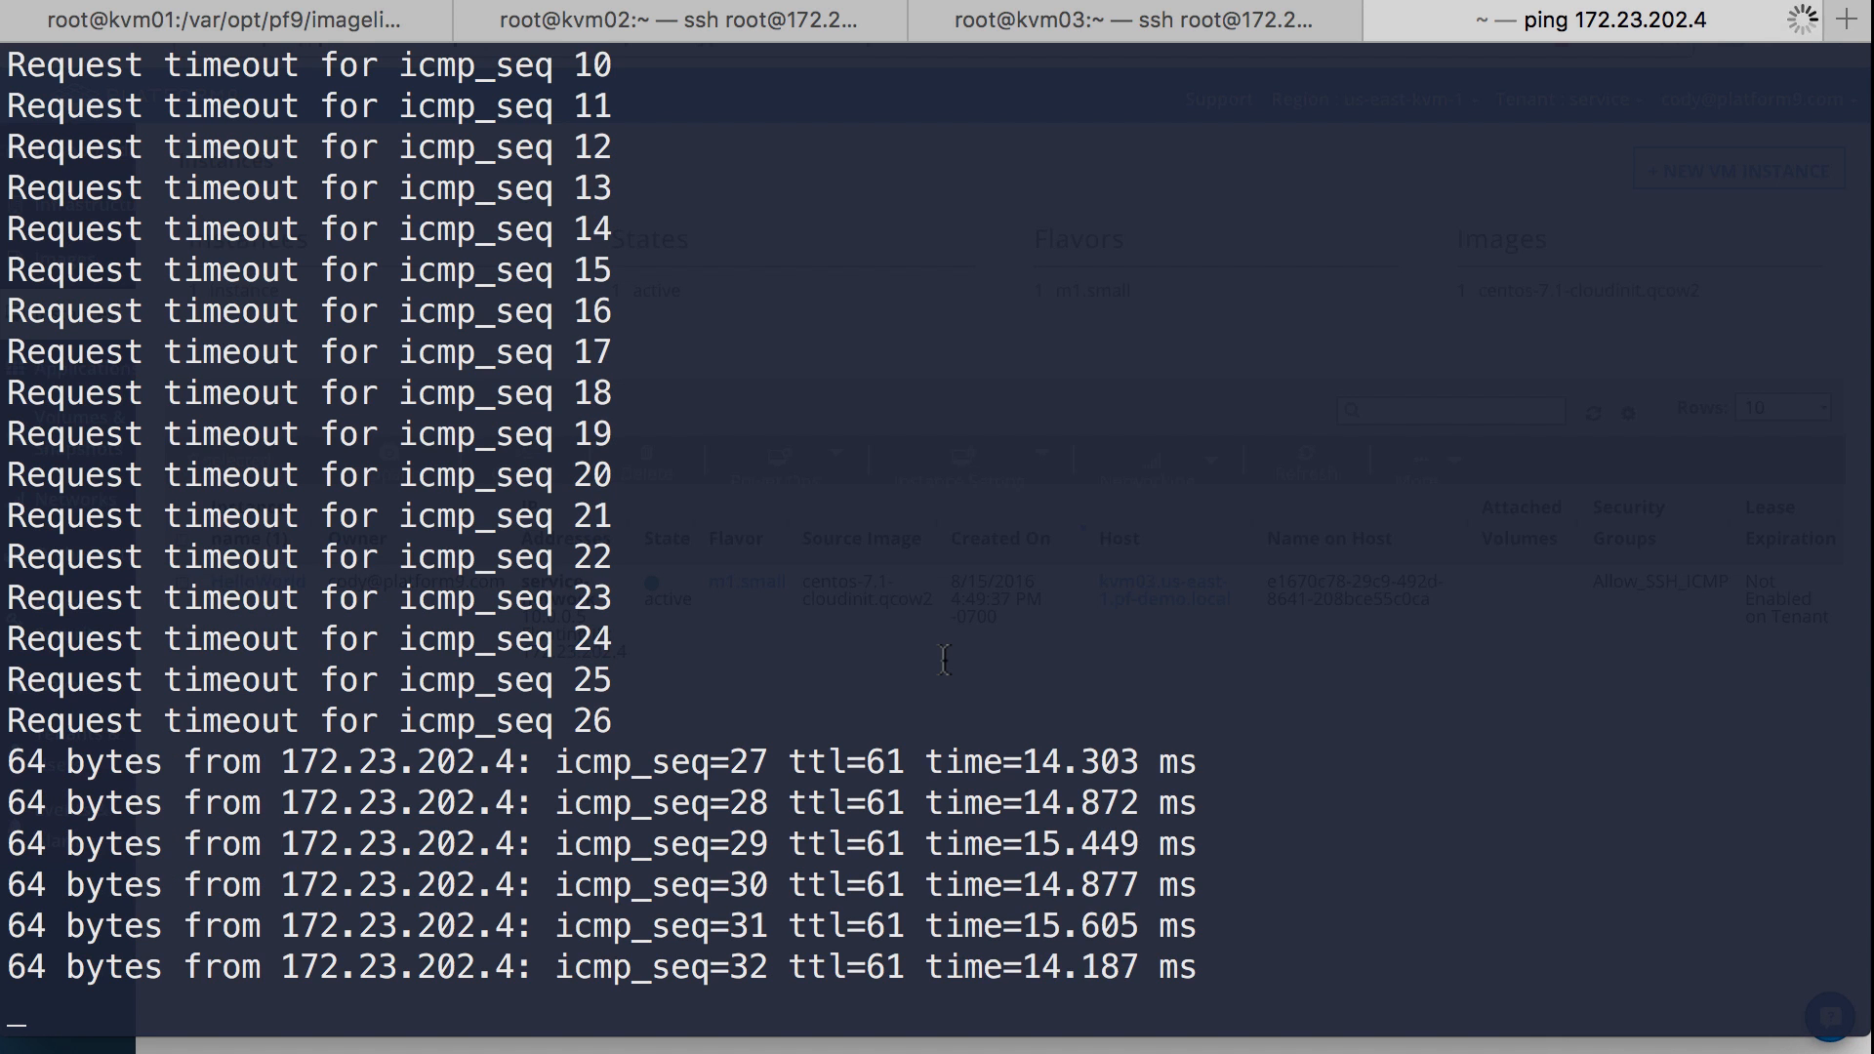
key("ctrl+c")
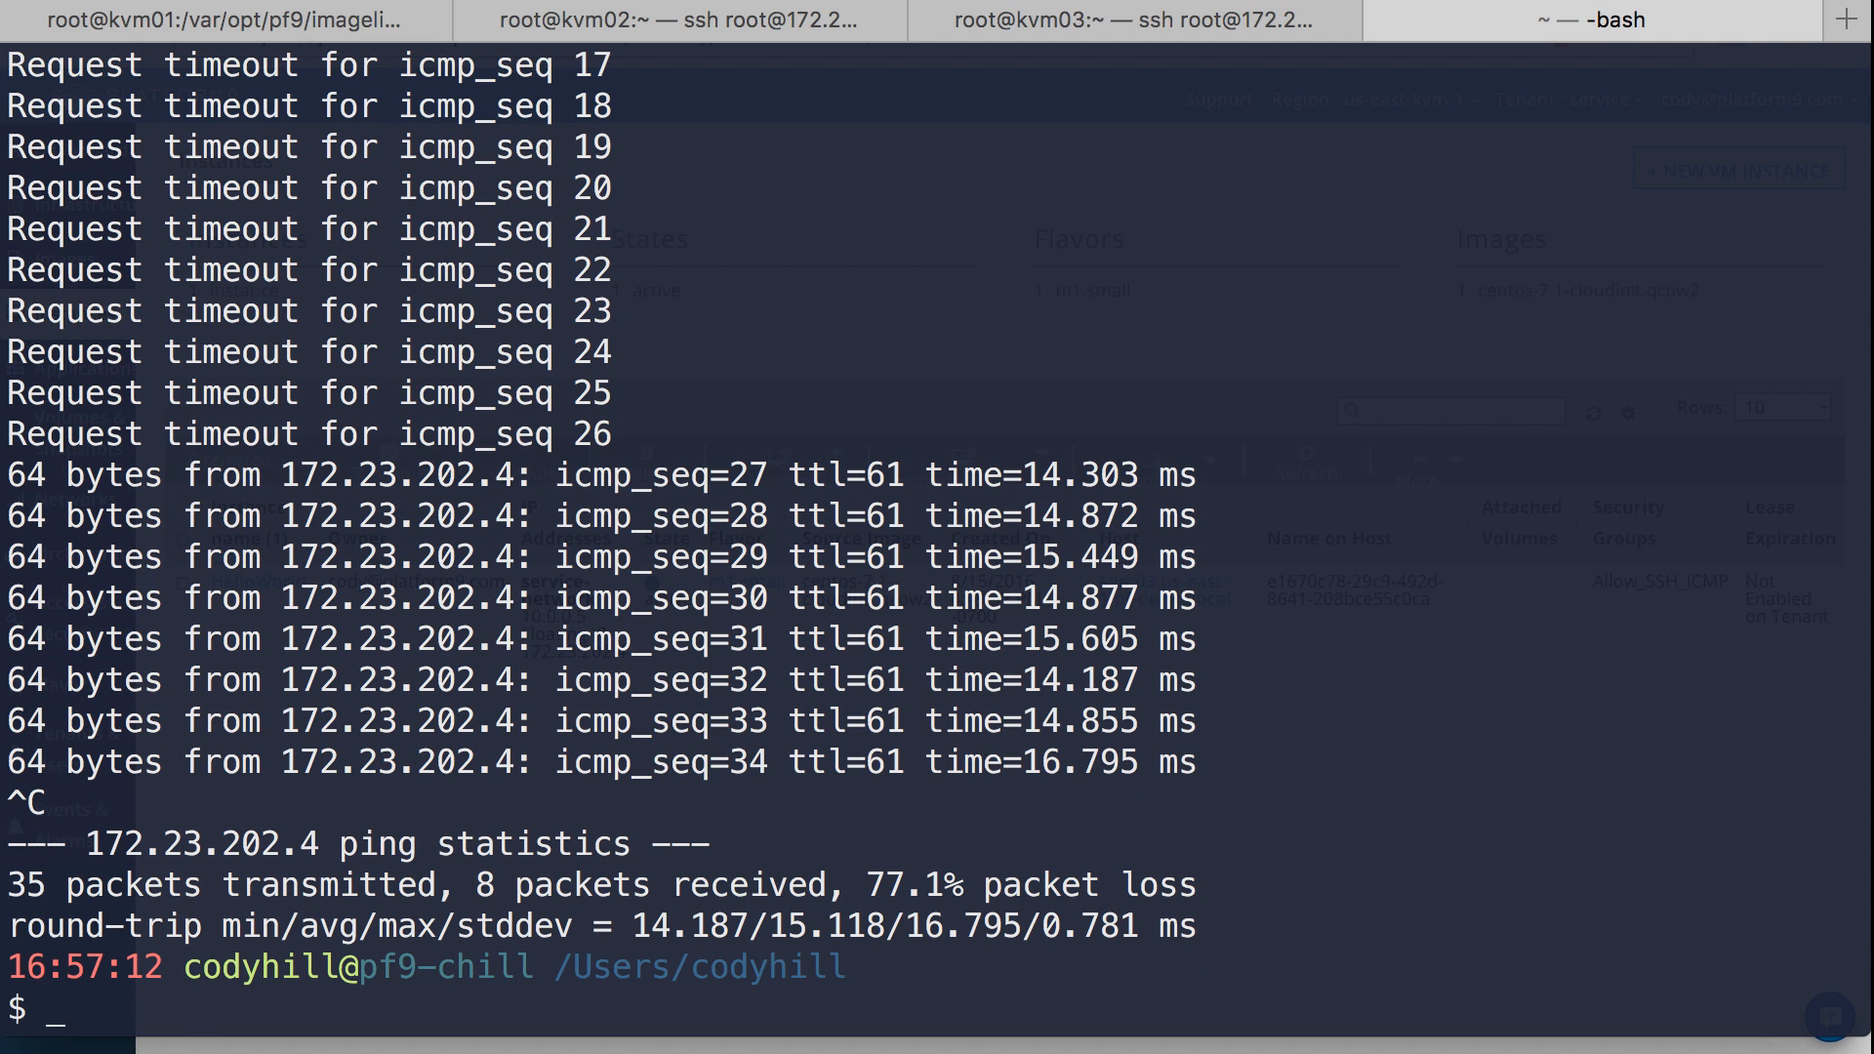
type("ssh co")
key("BackSpace")
type("o")
key("BackSpace")
type("loud-us")
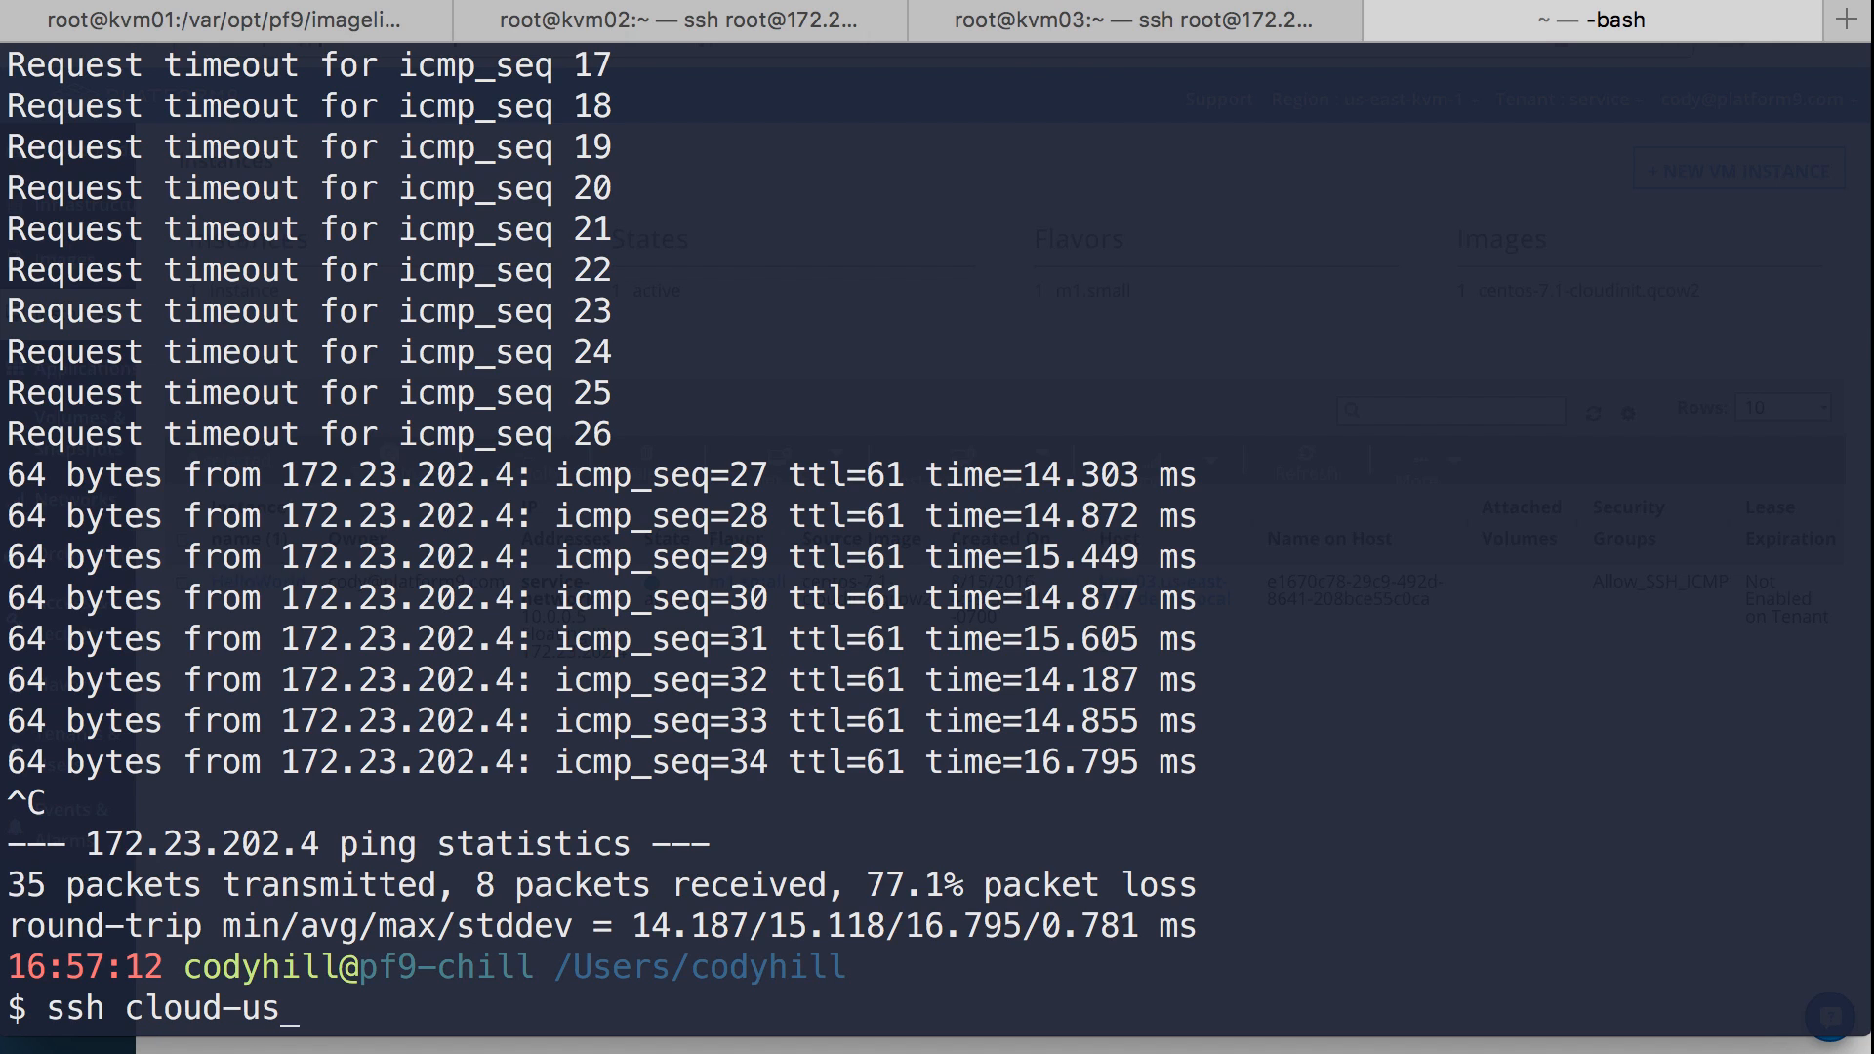
type("er@172.23.10")
key("BackSpace")
key("BackSpace")
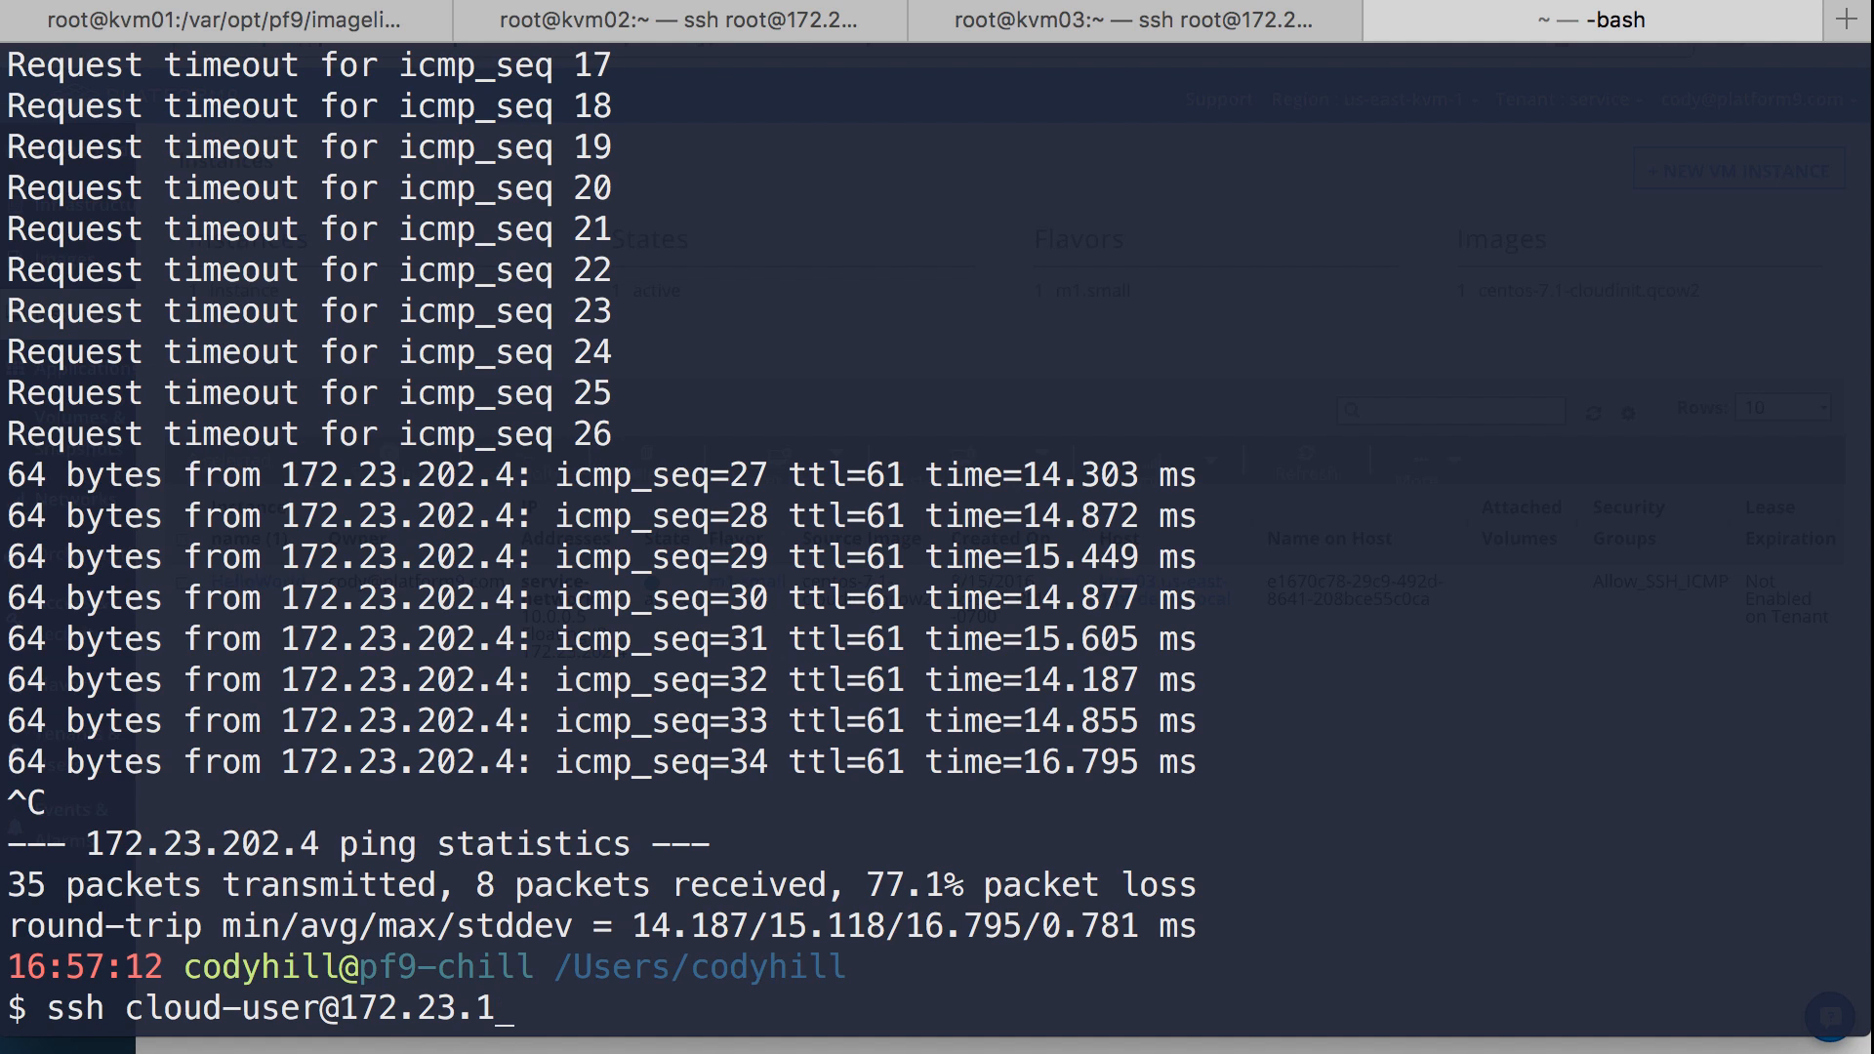
type("202.4")
key("Return")
- Accept the host's key with yes and enter the cloud-user account password to log in
type("yes")
key("Return")
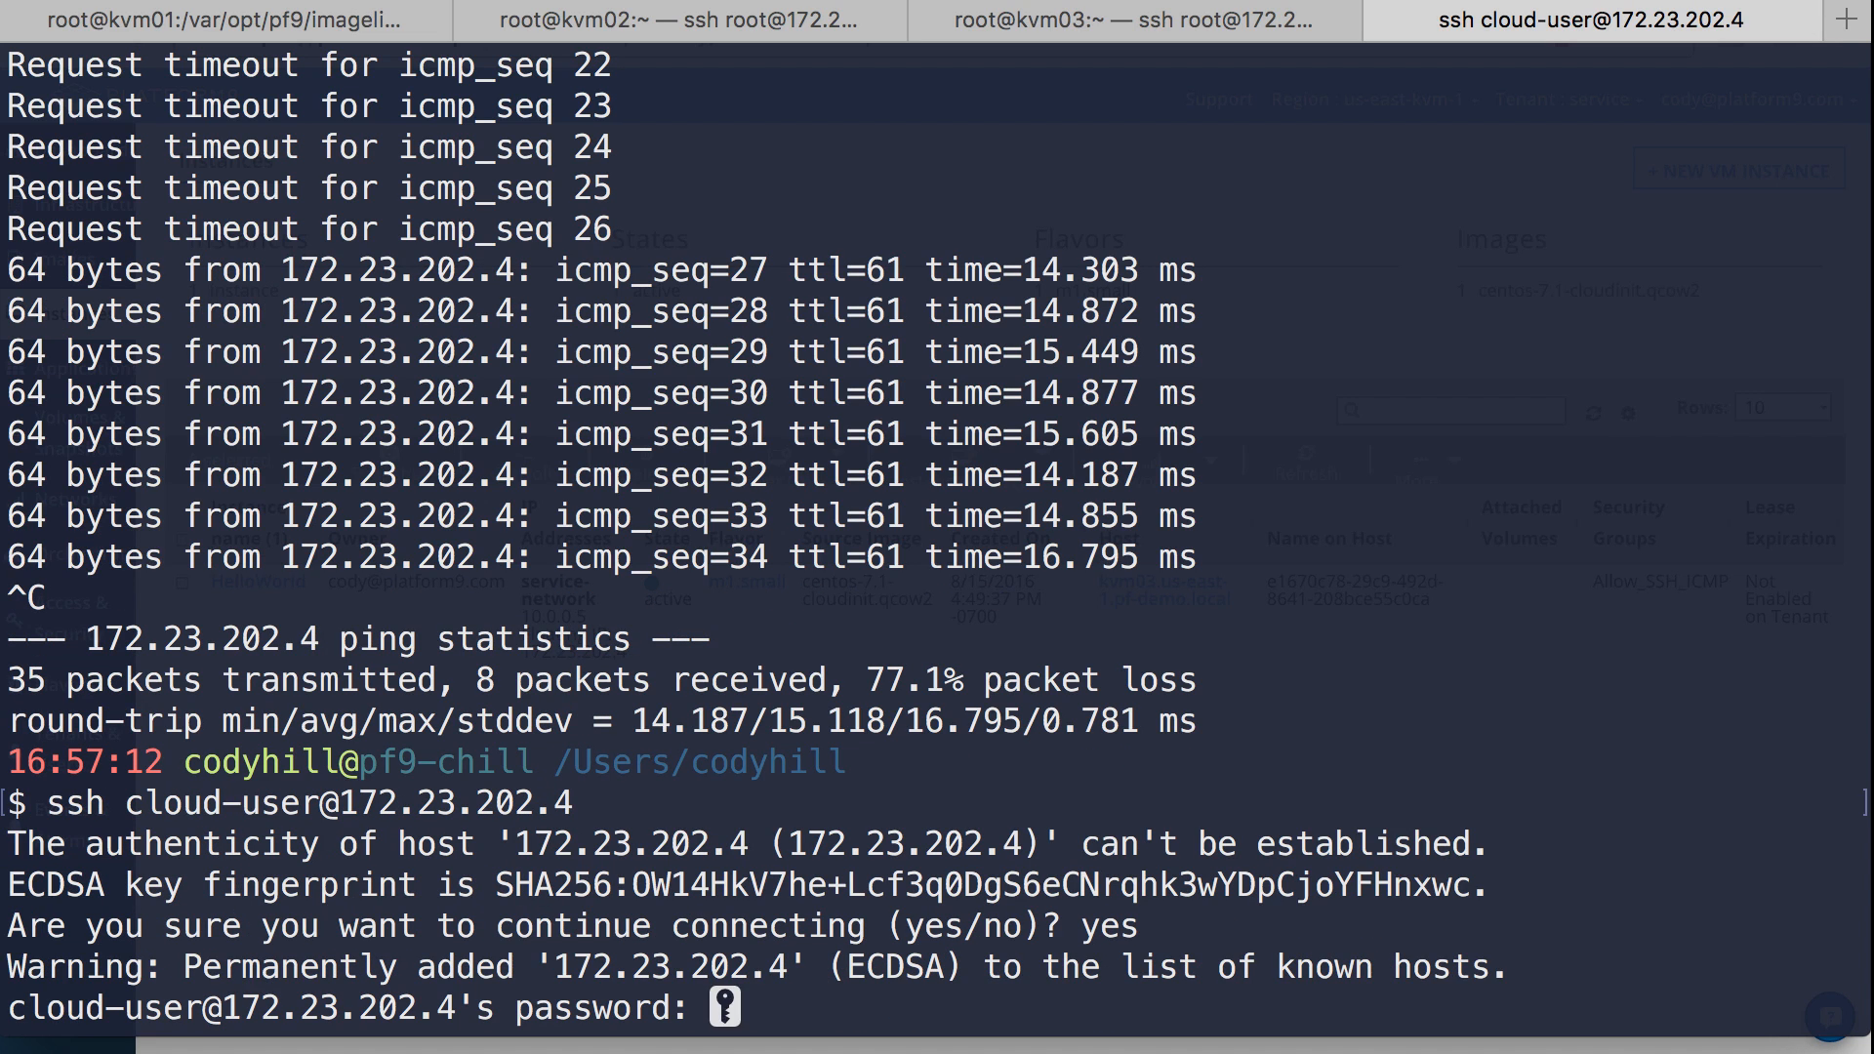
key("Return")
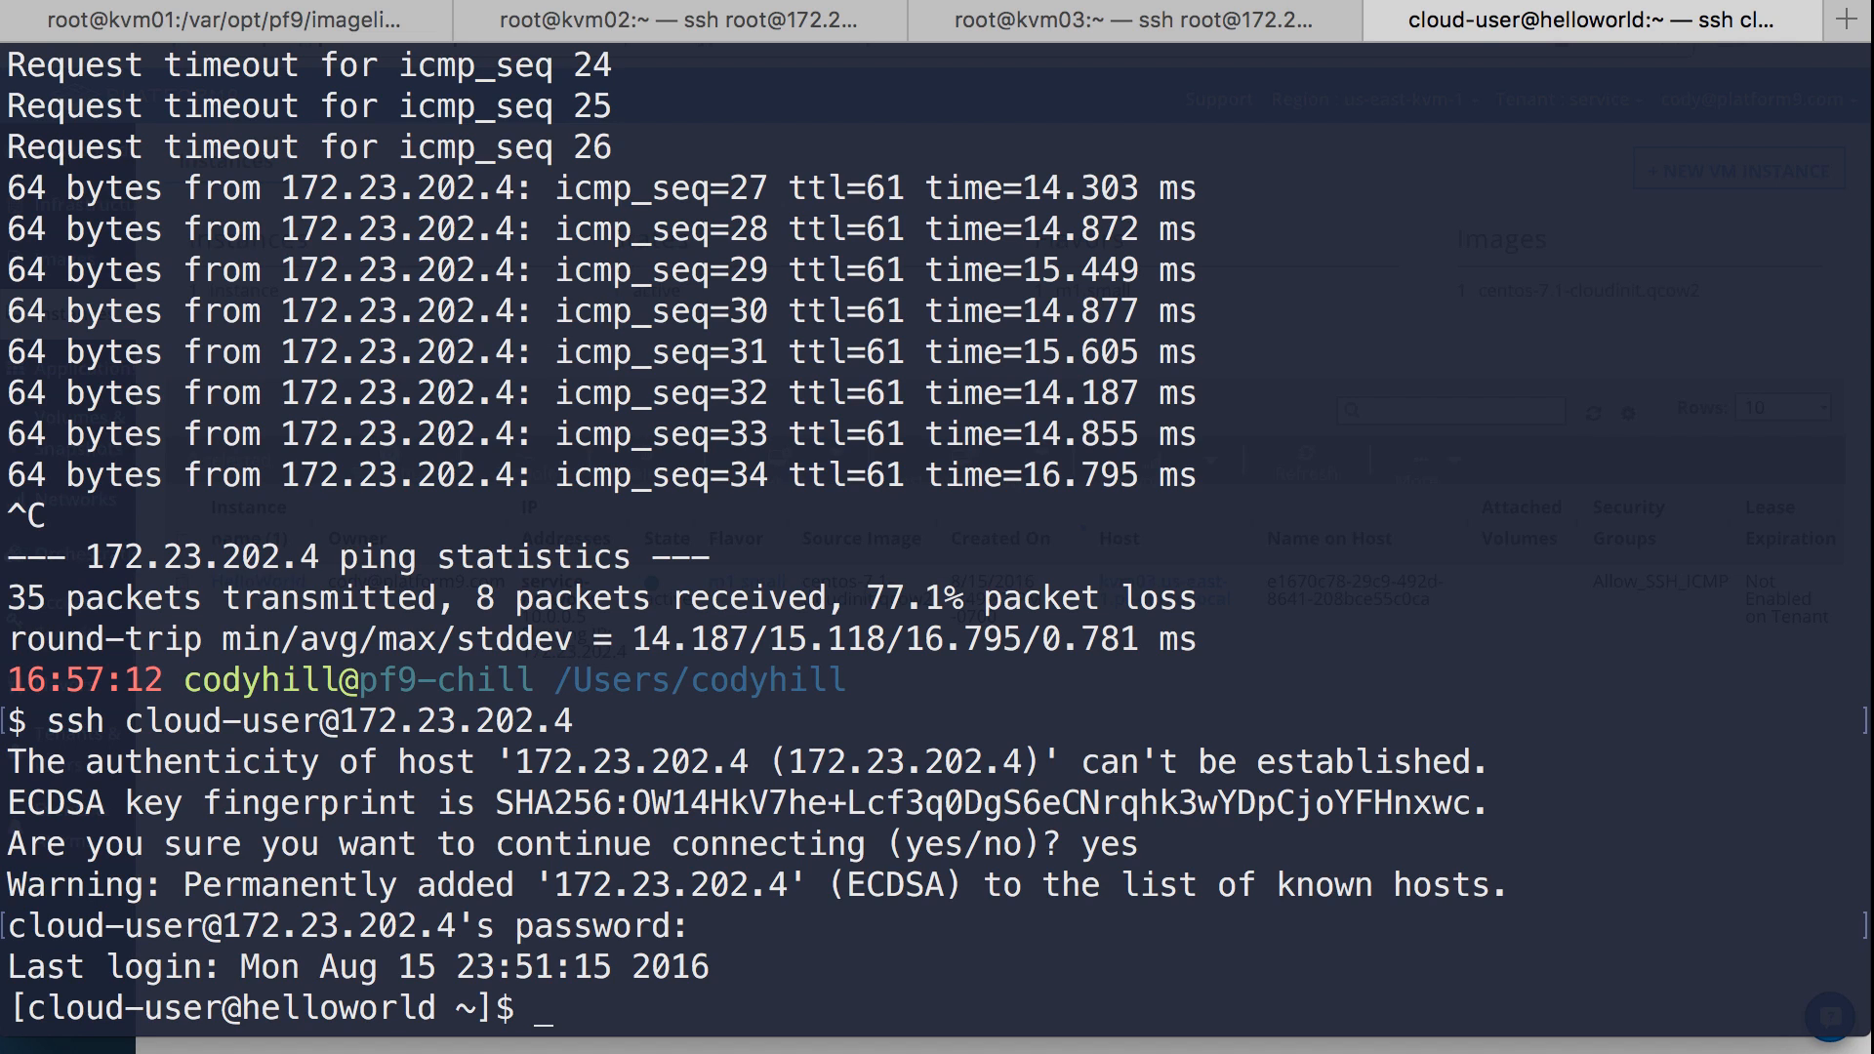
- Exit the SSH session on helloworld and switch back to the Platform9 instances page in the browser
type("exit")
key("Return")
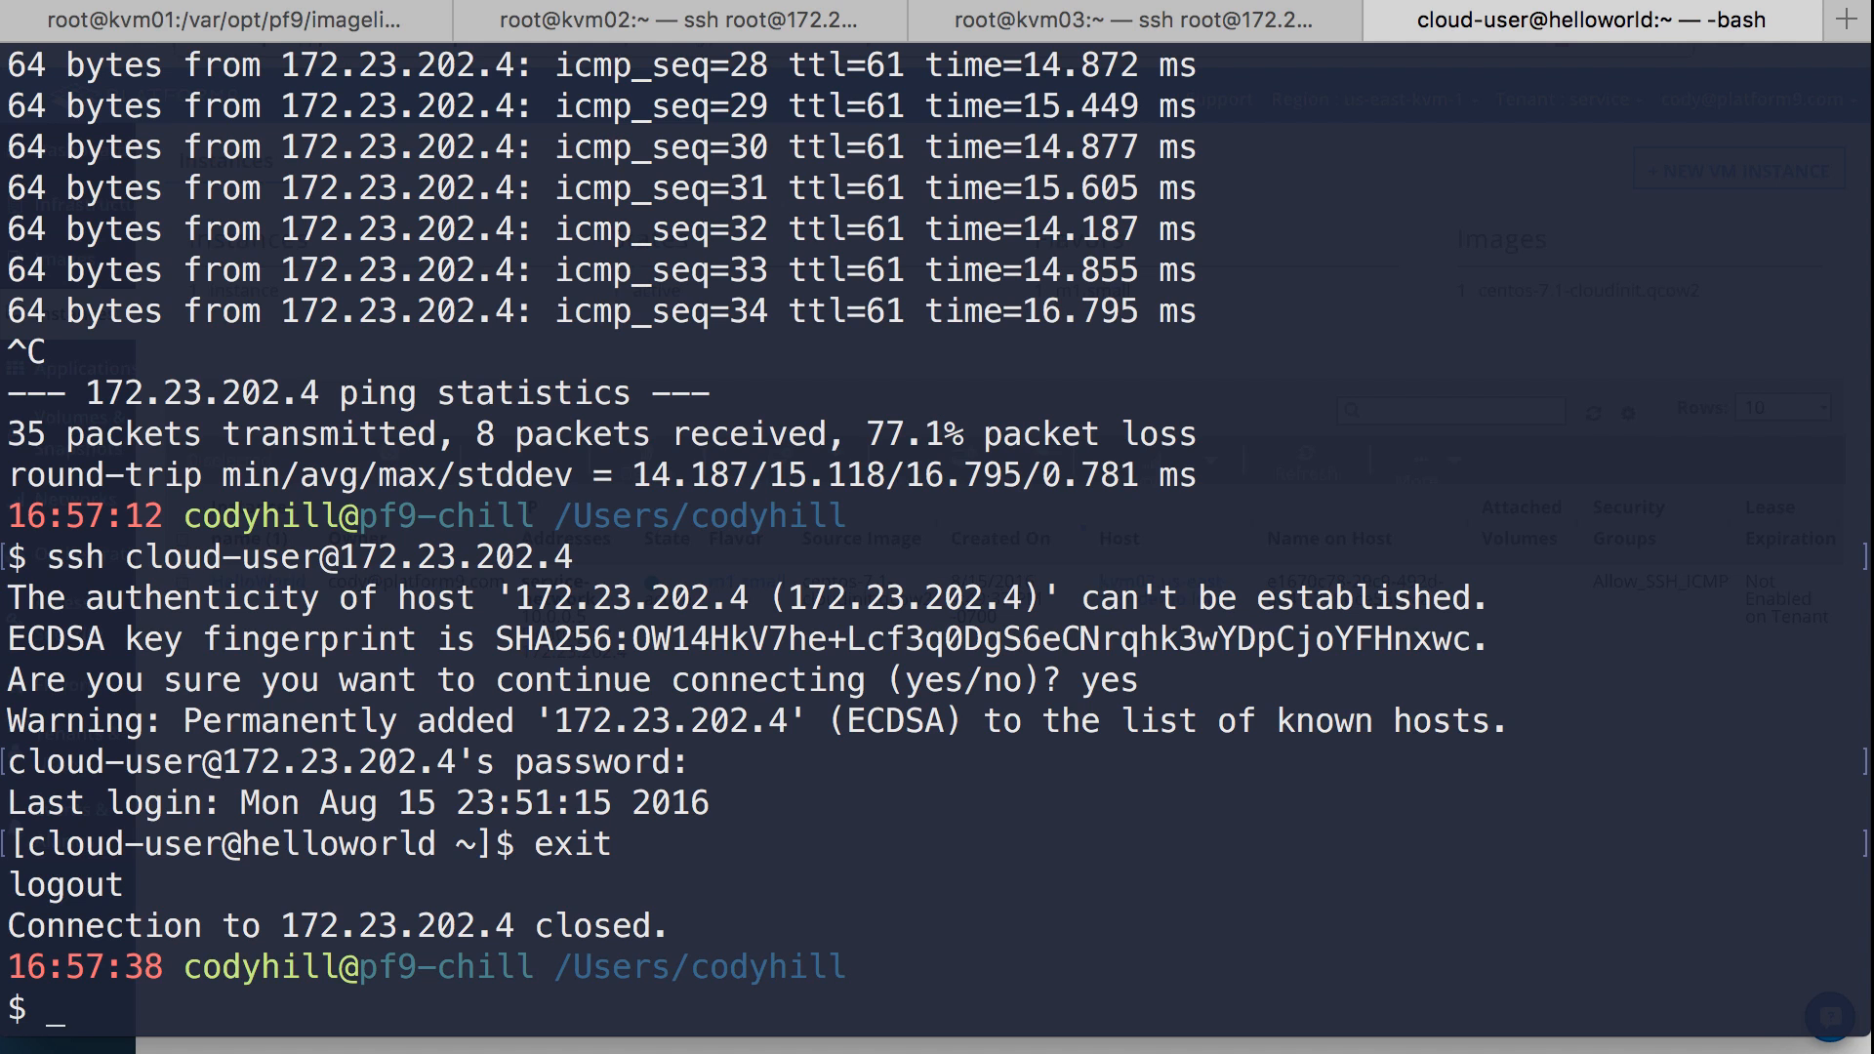
key("super+Tab")
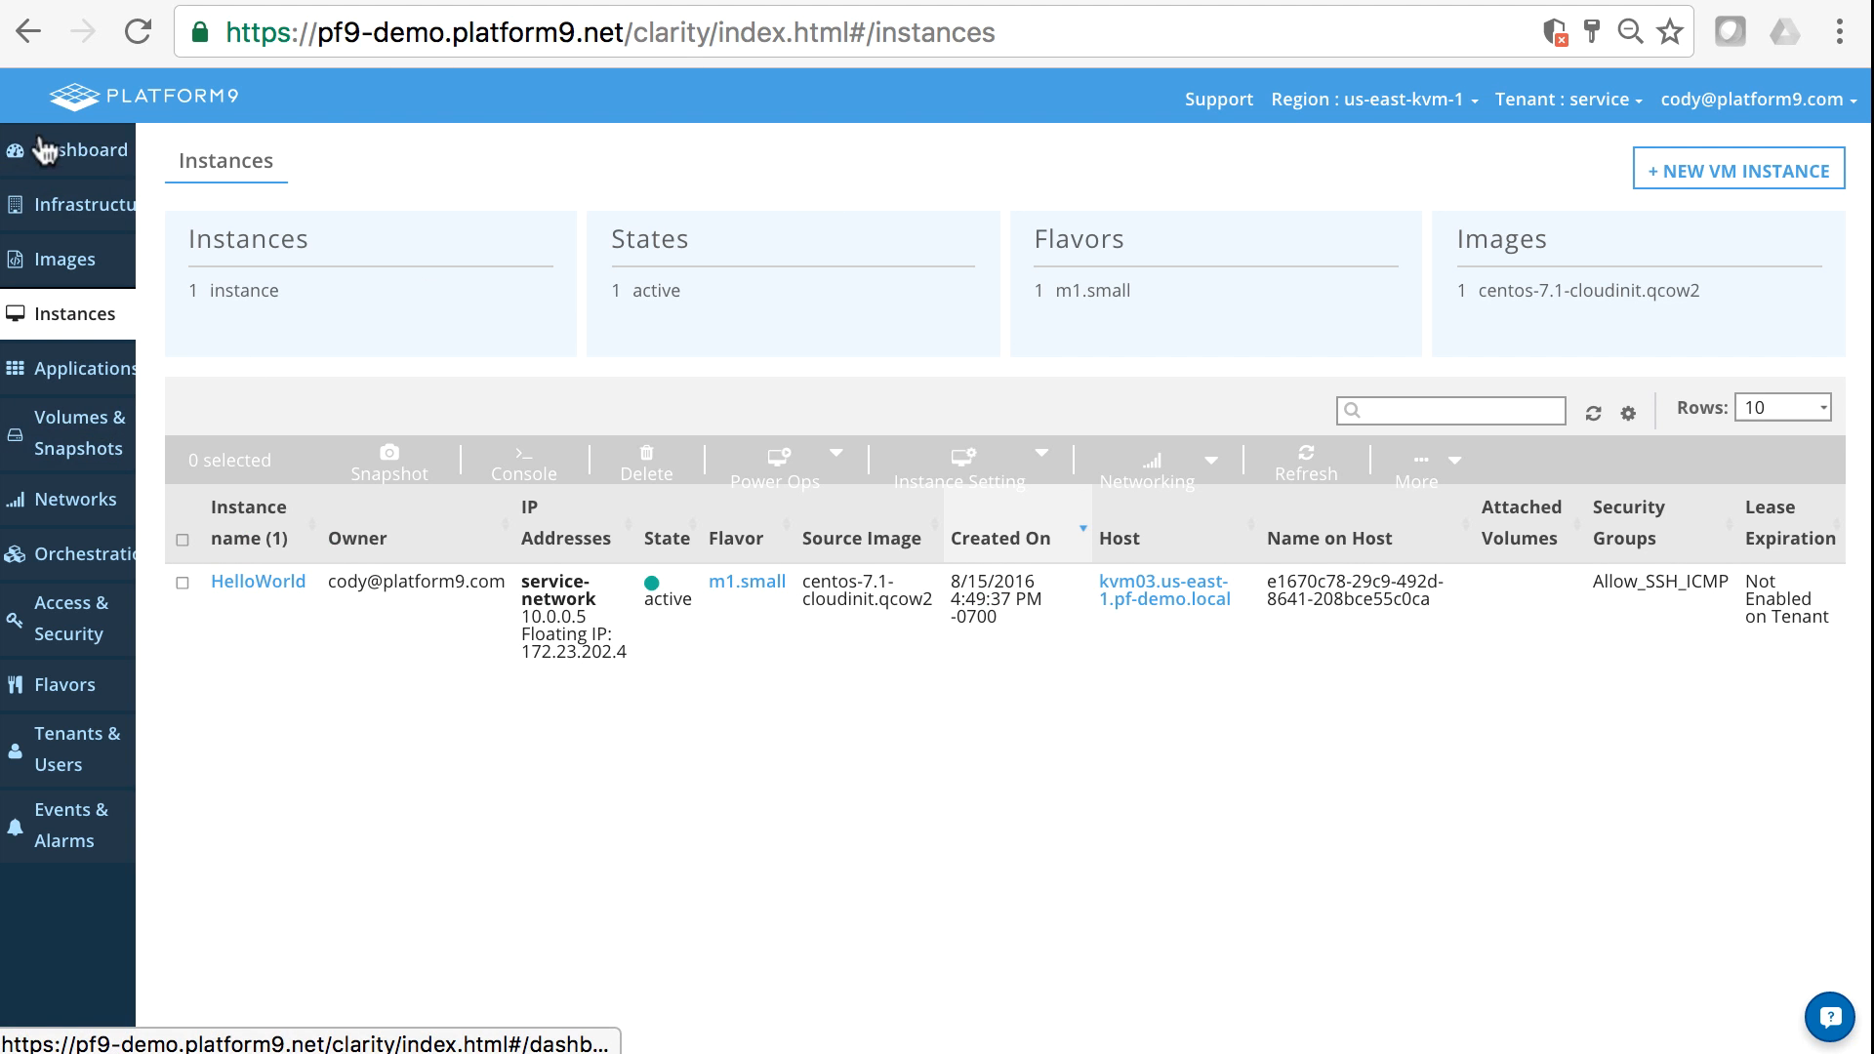